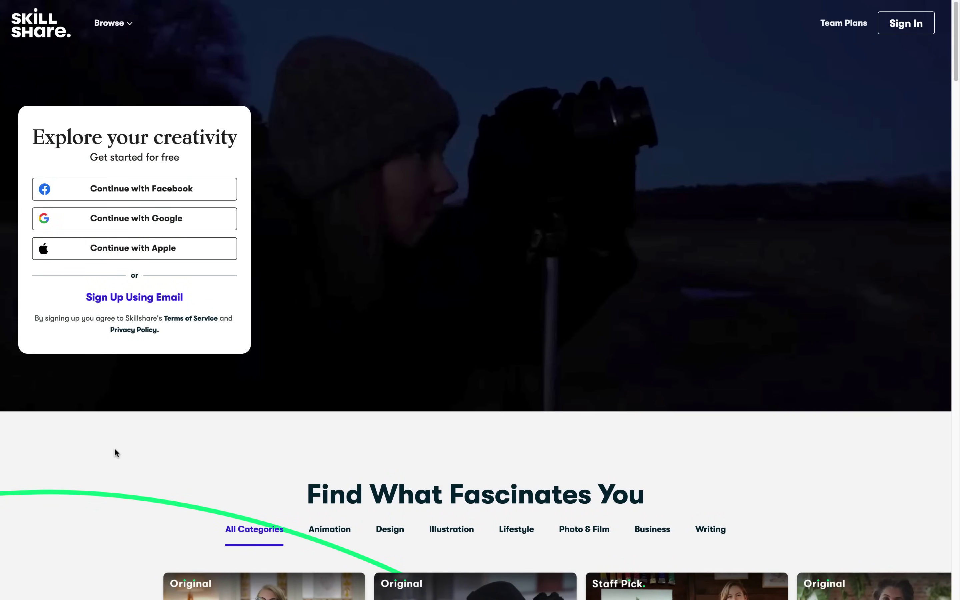
# Look through the Skillshare home page, viewing the featured Animation, Design and Illustration classes.
pyautogui.scroll(-1, 114, 449)
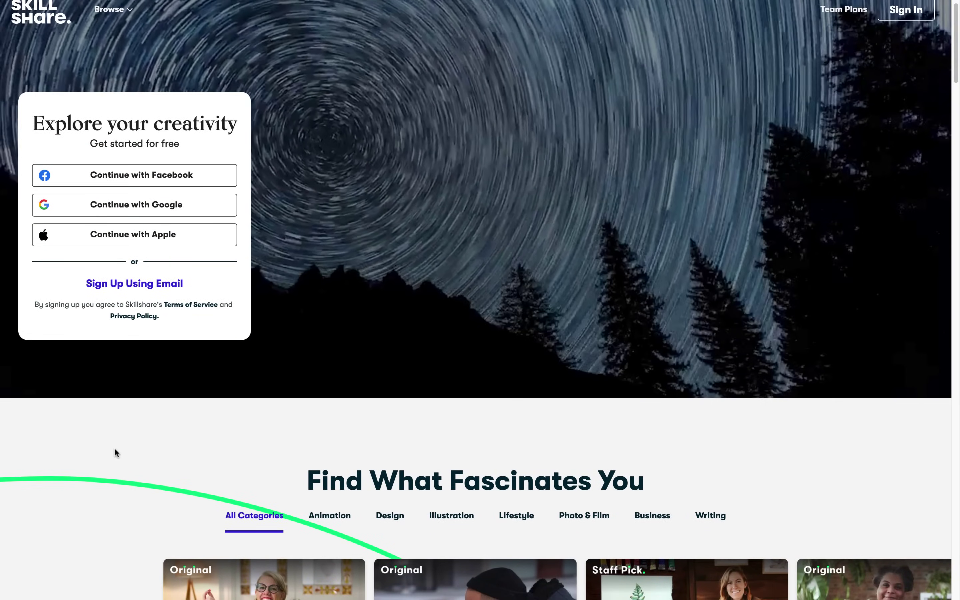
pyautogui.scroll(-3, 115, 452)
pyautogui.scroll(-5, 115, 450)
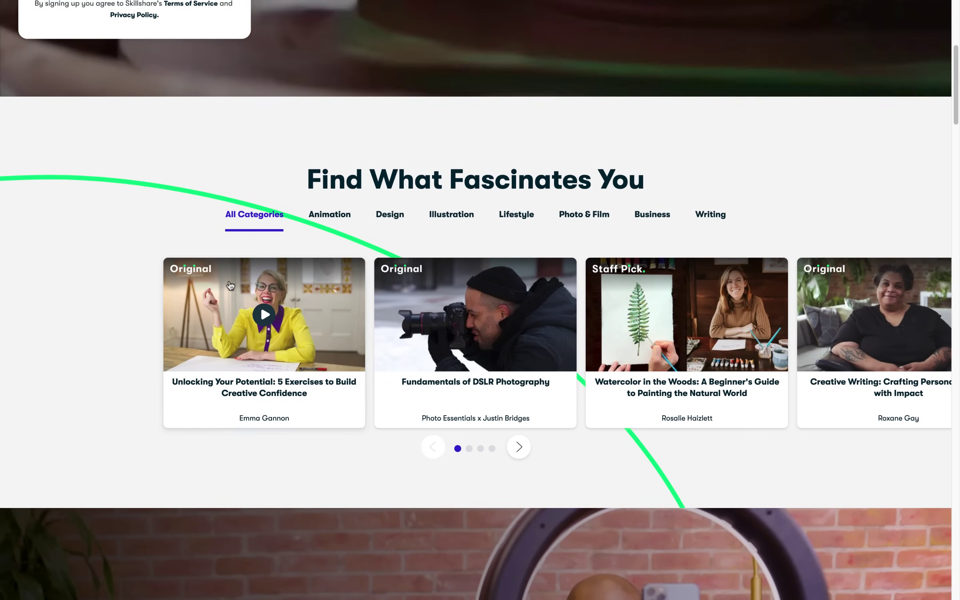
pyautogui.click(329, 219)
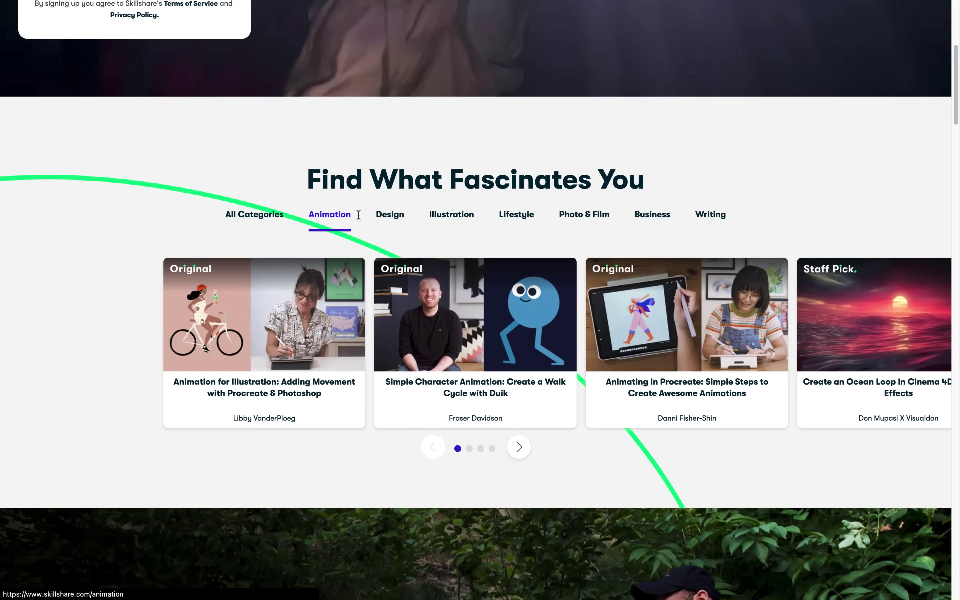
pyautogui.click(390, 215)
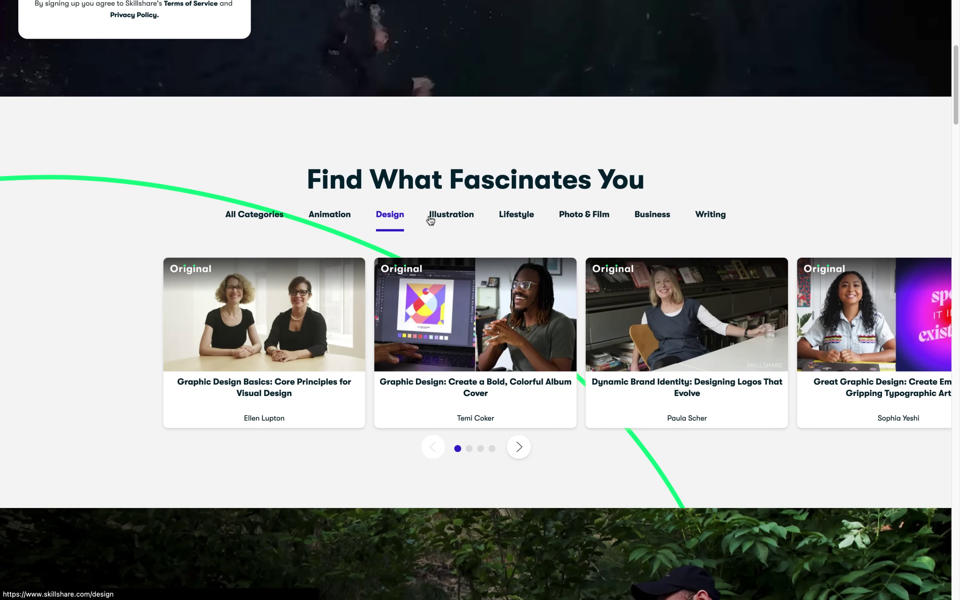
pyautogui.click(430, 218)
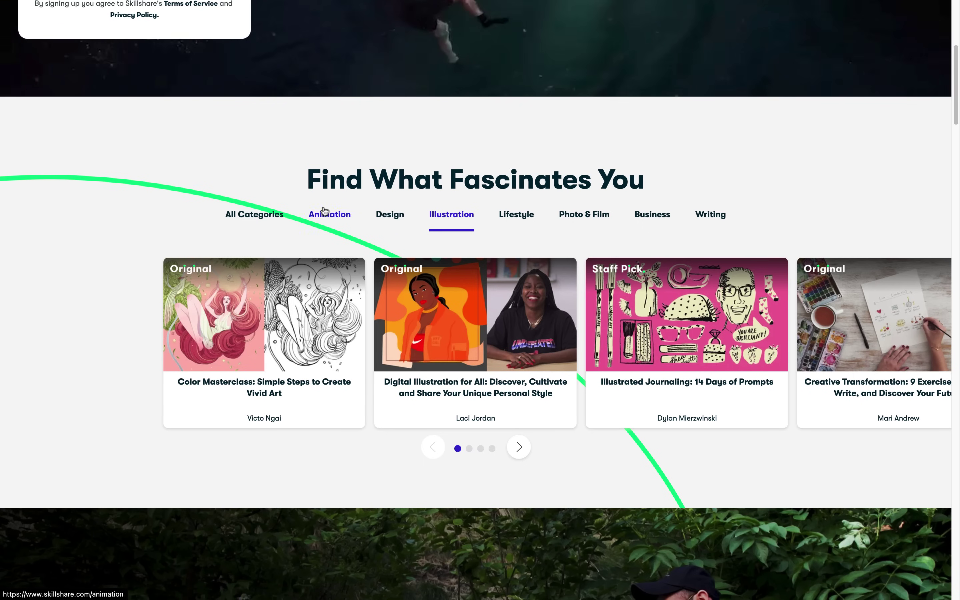
pyautogui.scroll(-5, 96, 355)
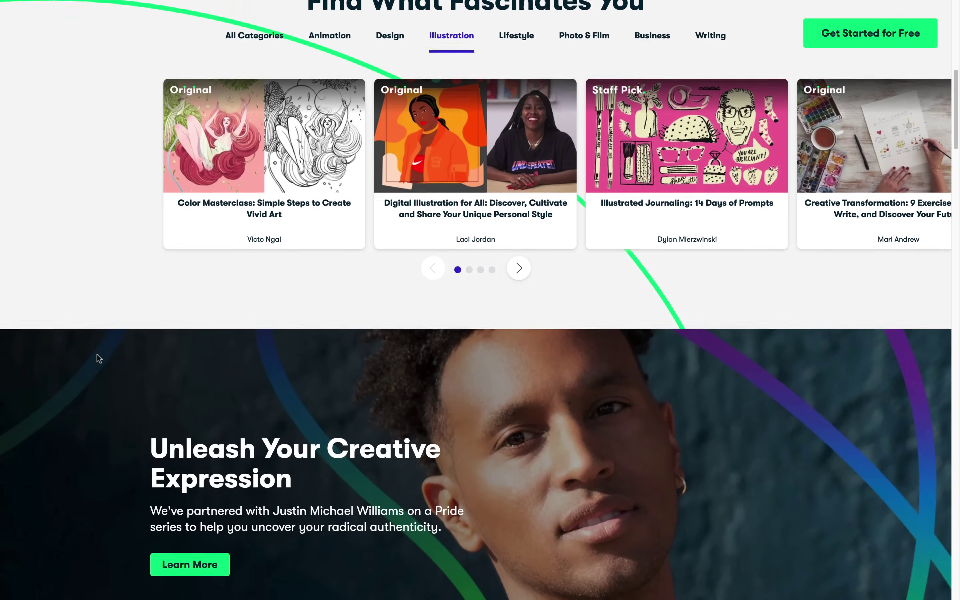
pyautogui.scroll(-5, 99, 359)
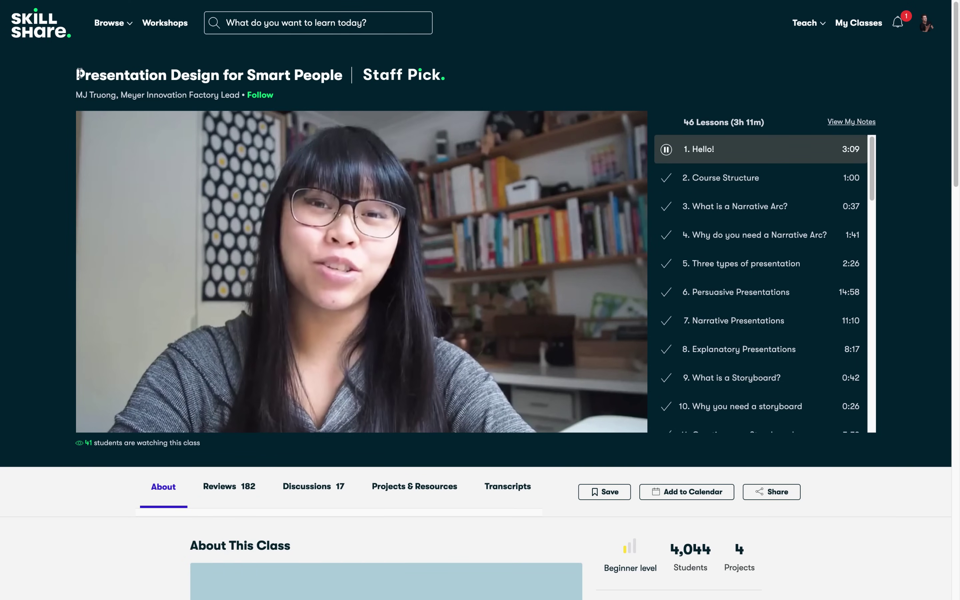
# Examine the Presentation Design for Smart People class page, including its lesson list and the About This Class description.
pyautogui.moveTo(76, 75); pyautogui.dragTo(342, 75)
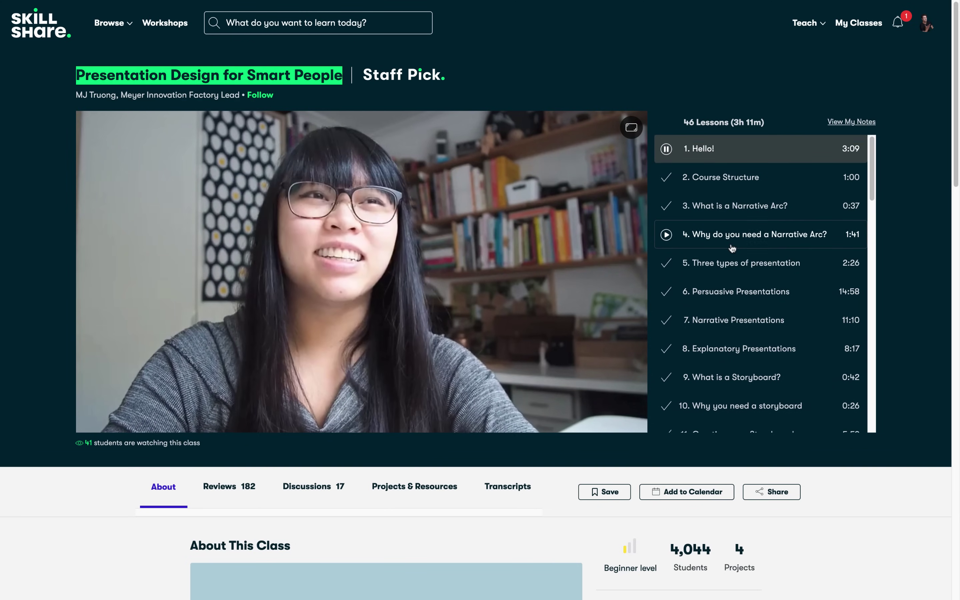
pyautogui.scroll(-5, 732, 248)
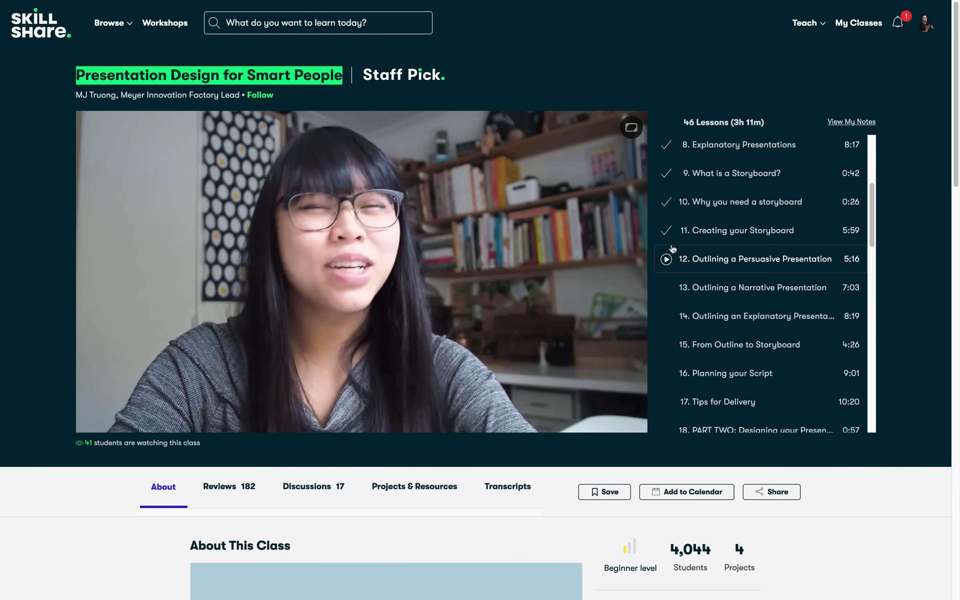
pyautogui.scroll(-7, 672, 248)
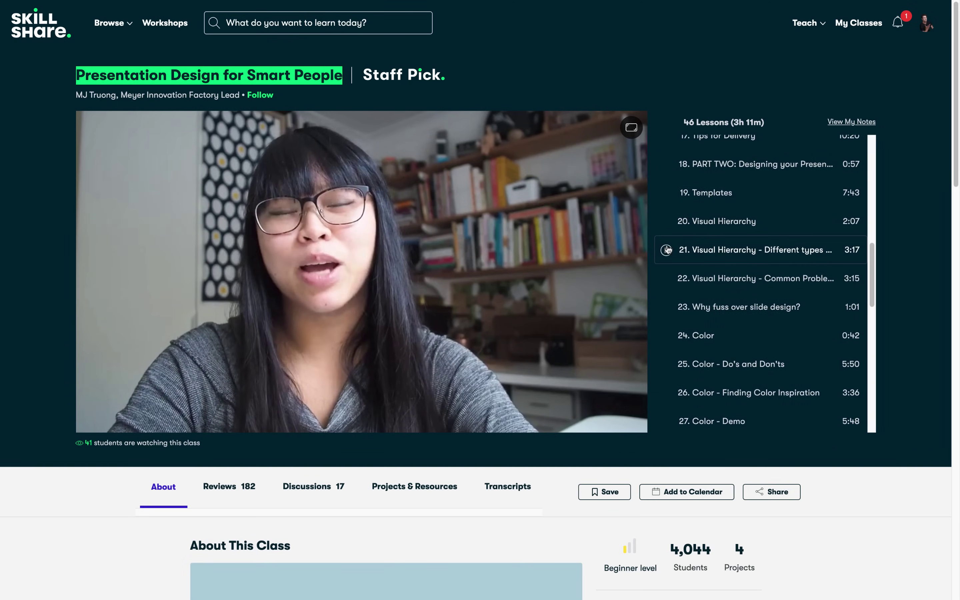
pyautogui.scroll(-3, 666, 250)
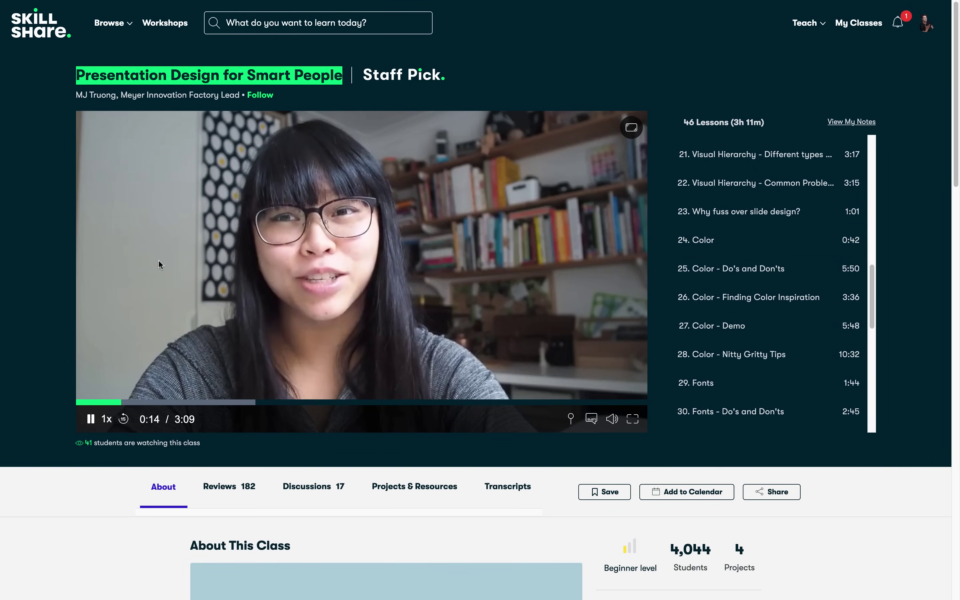
pyautogui.scroll(-5, 43, 263)
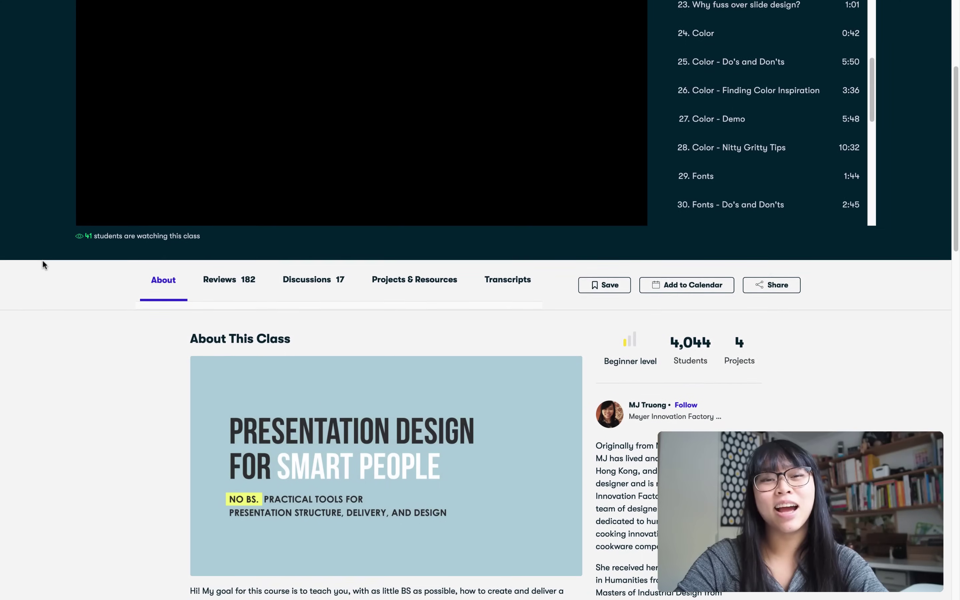
pyautogui.scroll(-4, 43, 263)
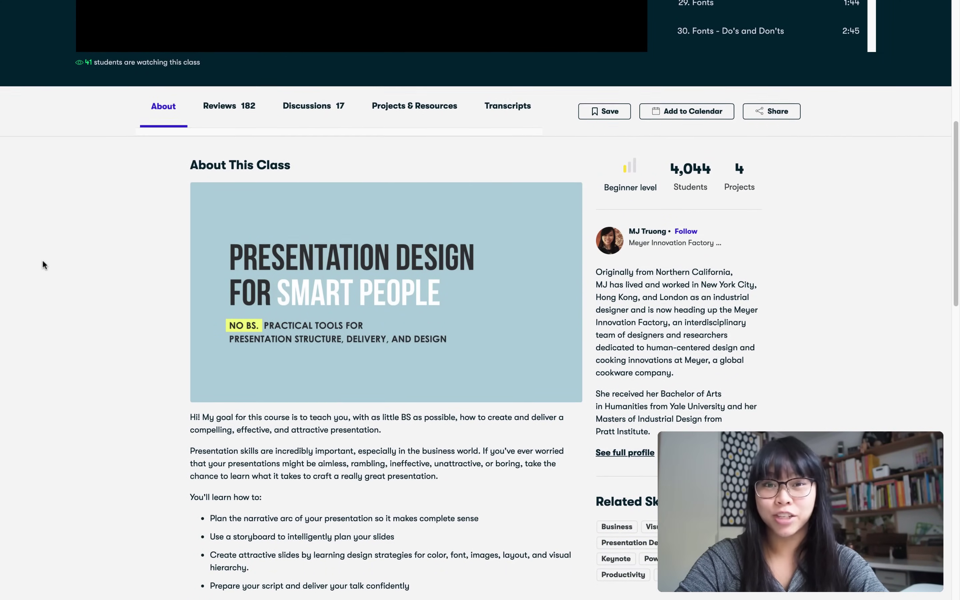
pyautogui.scroll(2, 42, 260)
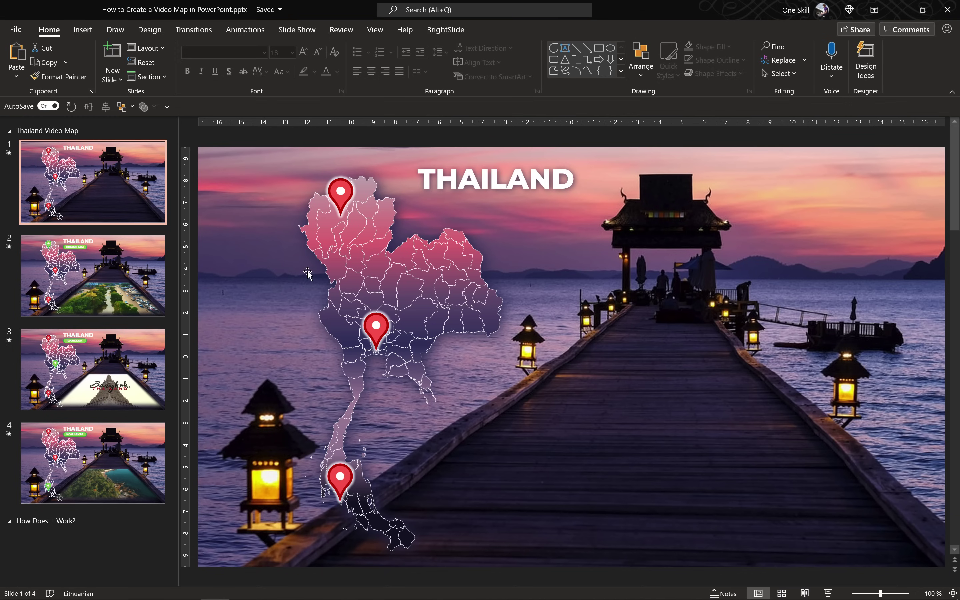
# Switch to the PowerPoint video map presentation and view the Chiang Mai, Bangkok and Koh Lanta slides.
pyautogui.click(144, 271)
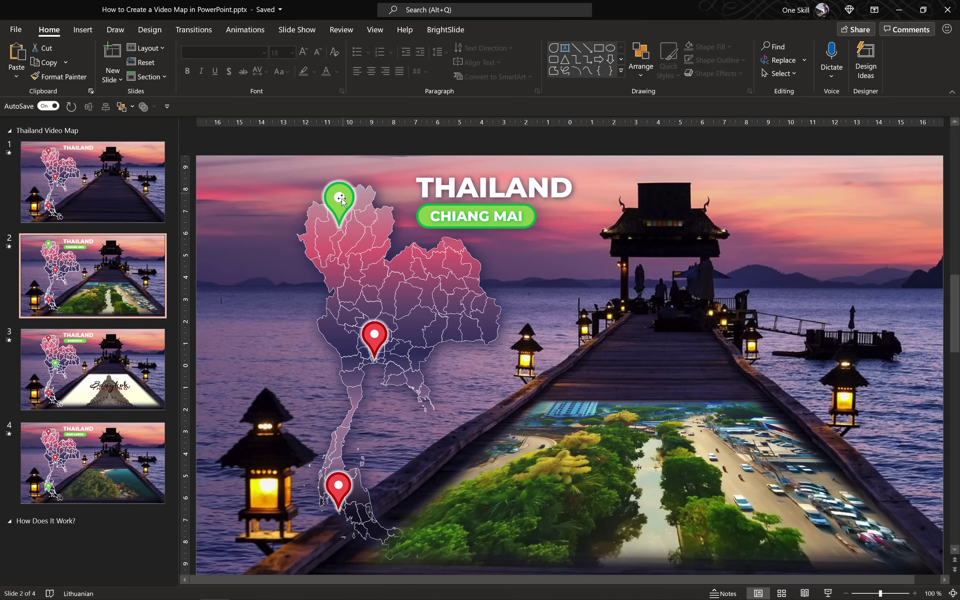
pyautogui.click(136, 349)
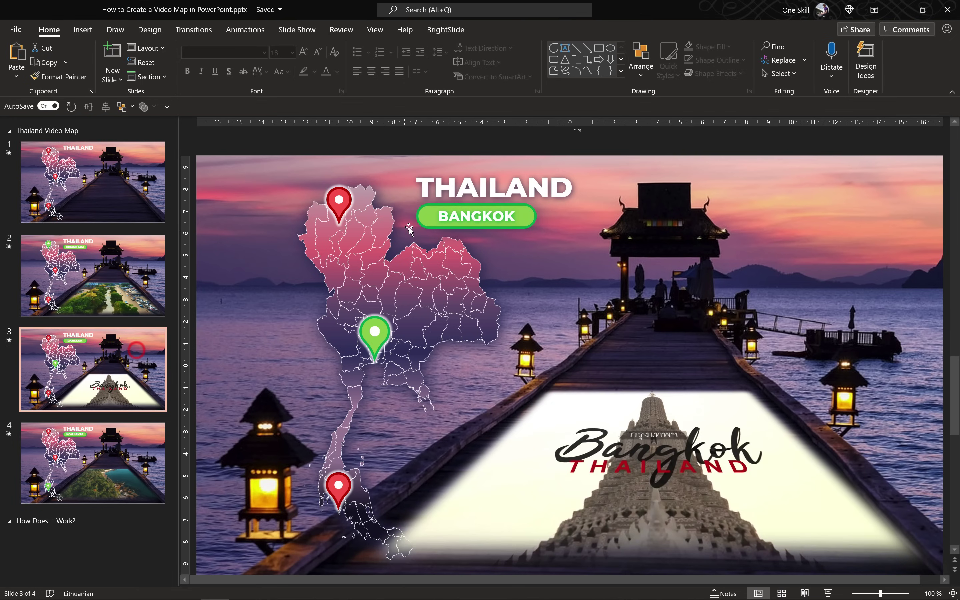
pyautogui.click(141, 459)
pyautogui.moveTo(667, 460)
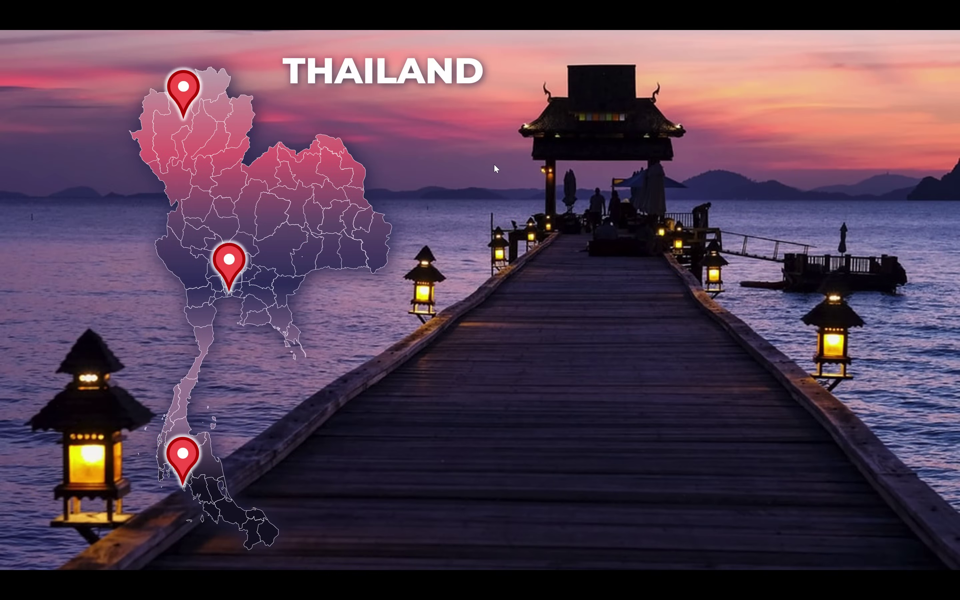
# Test the Chiang Mai, Bangkok and Koh Lanta map pins in the slide show, ending with the Chiang Mai pin again.
pyautogui.click(192, 94)
pyautogui.click(192, 94)
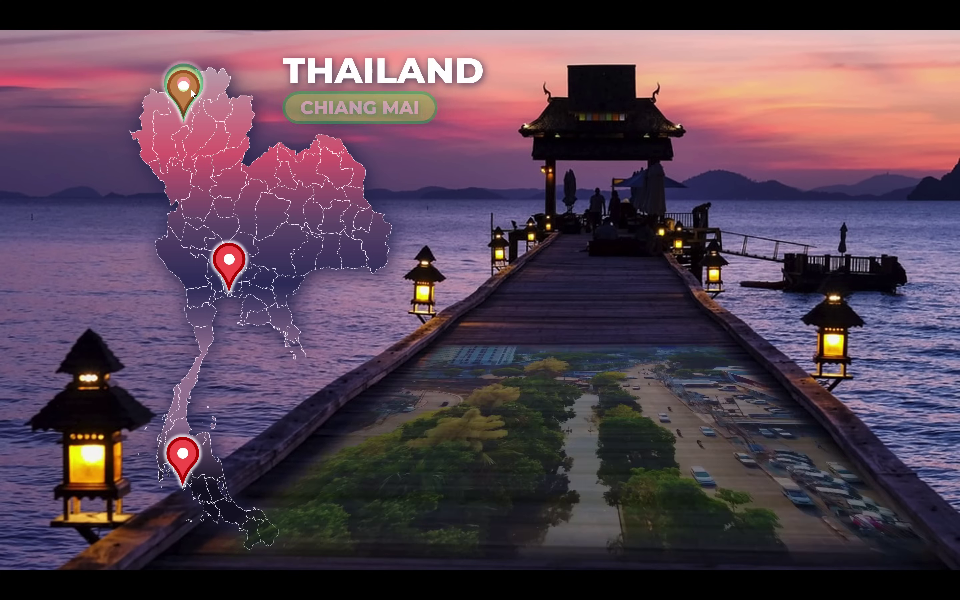
pyautogui.click(227, 257)
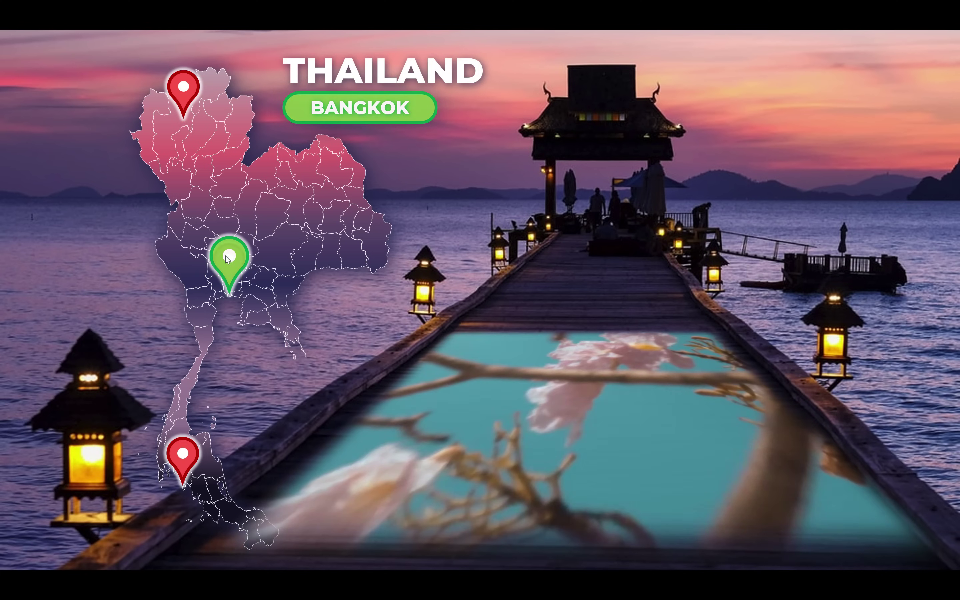
pyautogui.click(228, 258)
pyautogui.click(190, 452)
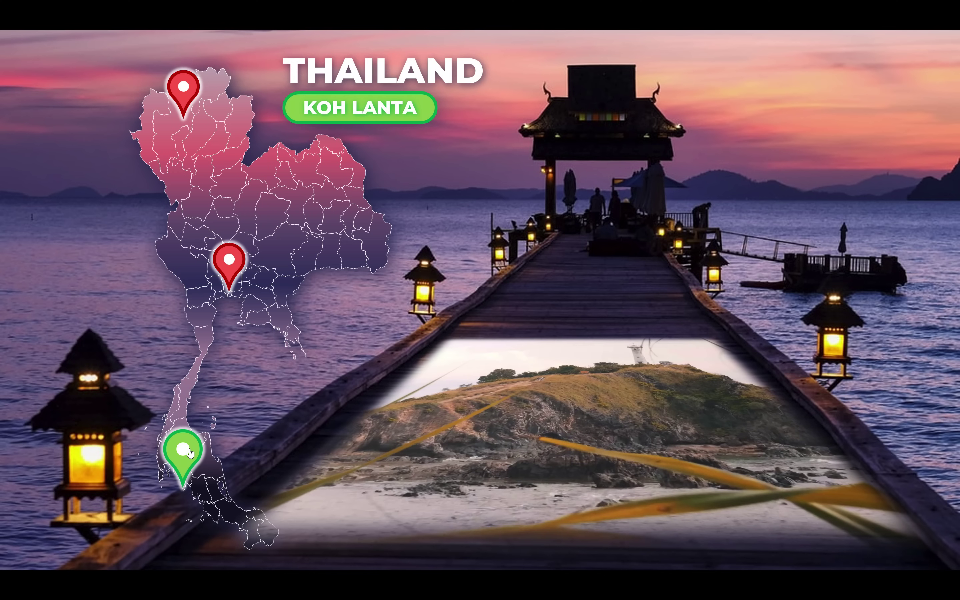
pyautogui.click(190, 453)
pyautogui.click(184, 87)
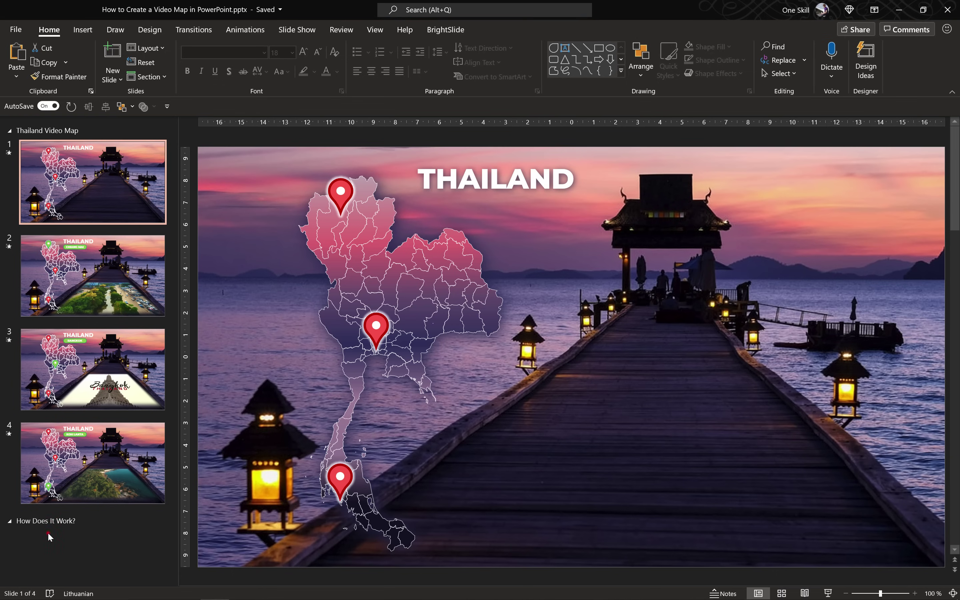
# Add a blank slide to the How Does It Work? section and draw a closed freehand landmass about 13.21 cm high and 11.18 cm wide.
pyautogui.click(48, 533)
pyautogui.press('Return')
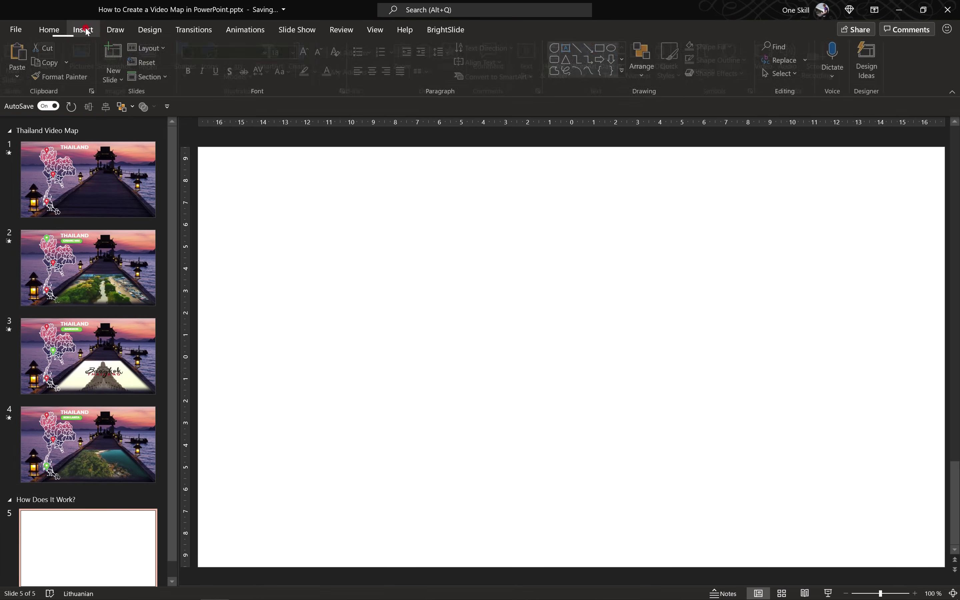
pyautogui.click(81, 30)
pyautogui.click(186, 75)
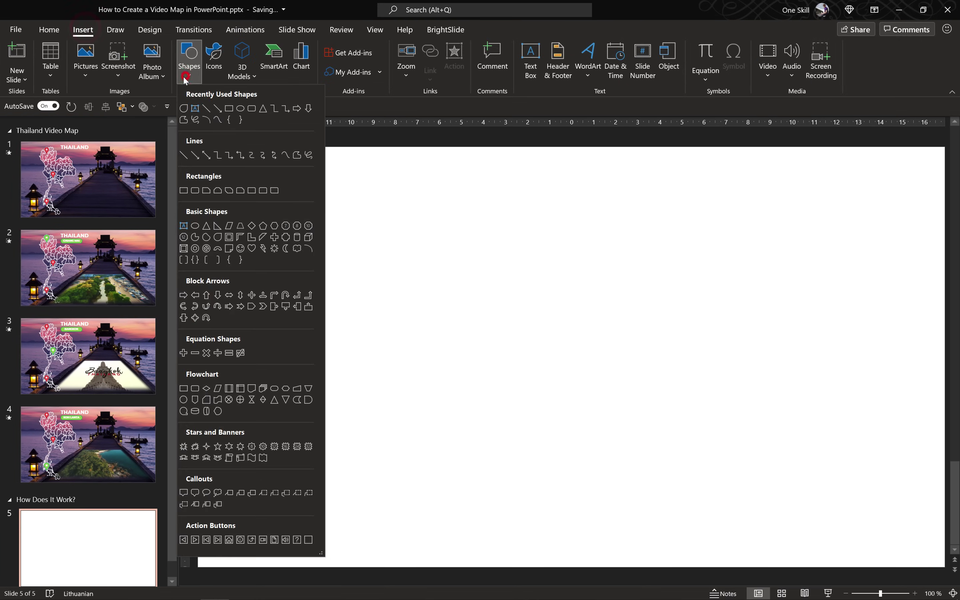
pyautogui.click(309, 156)
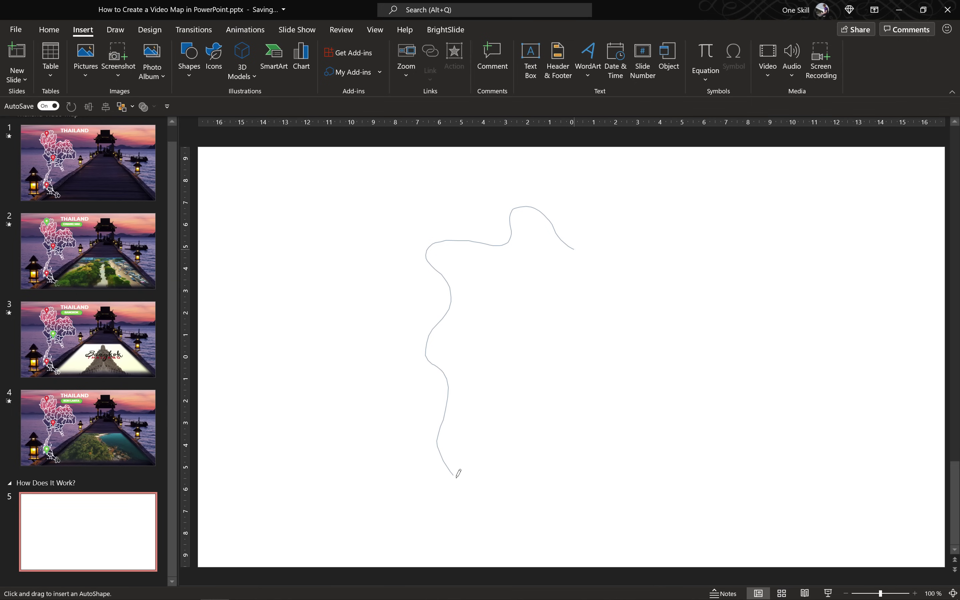
pyautogui.moveTo(657, 234); pyautogui.dragTo(575, 249)
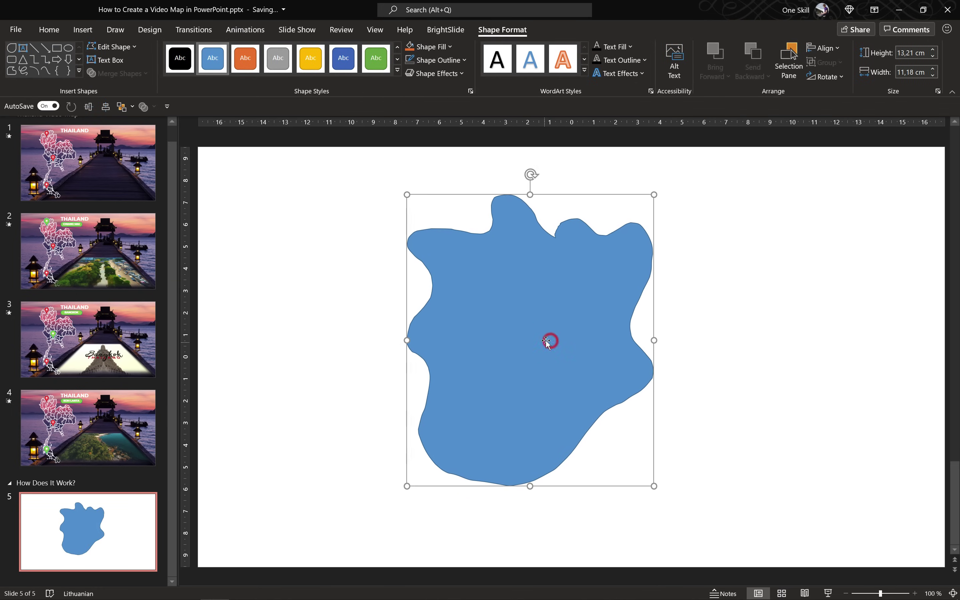
# Give the freehand landmass the gold shape style and set the slide background to a solid blue fill.
pyautogui.click(317, 63)
pyautogui.rightClick(333, 232)
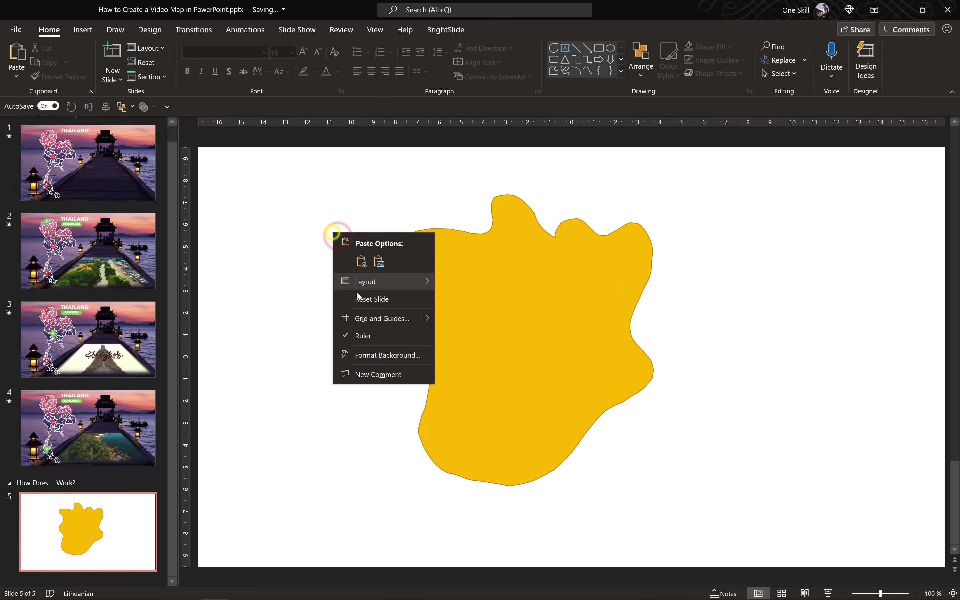
pyautogui.click(381, 356)
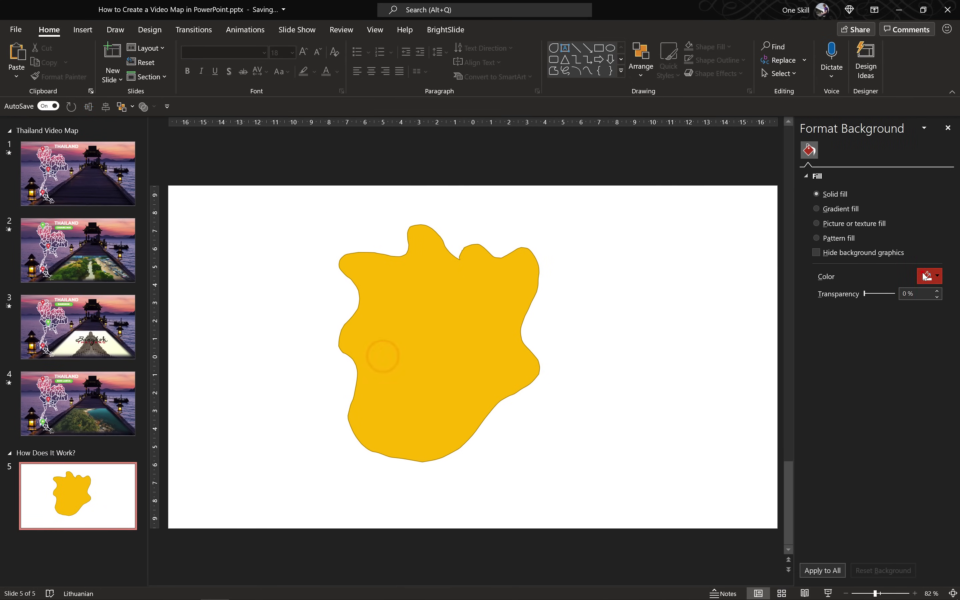
pyautogui.click(926, 275)
pyautogui.click(906, 323)
pyautogui.click(948, 127)
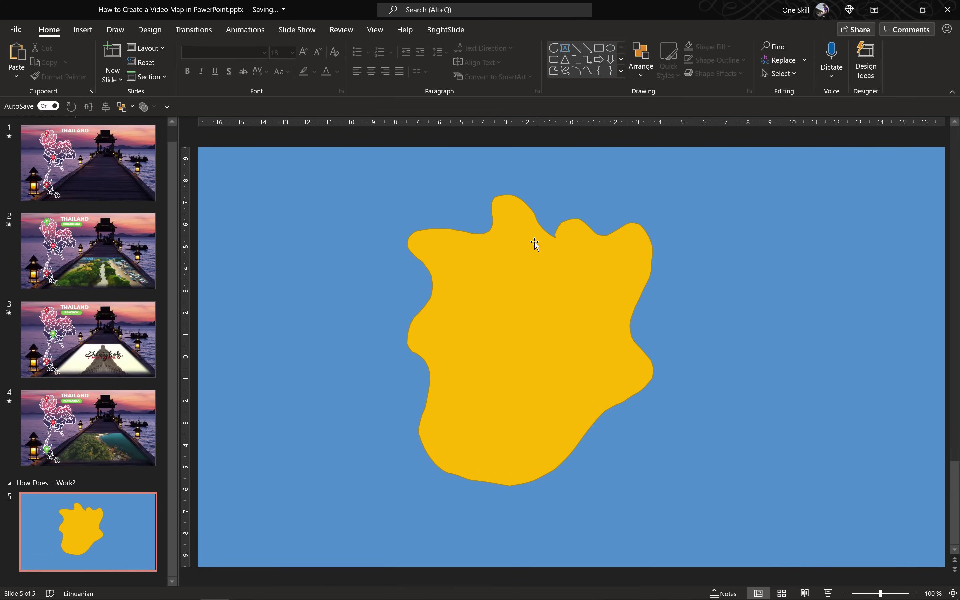
# Move the gold landmass slightly to the right, and view the map pins on slide 4 for reference.
pyautogui.moveTo(534, 244); pyautogui.dragTo(554, 248)
pyautogui.click(88, 427)
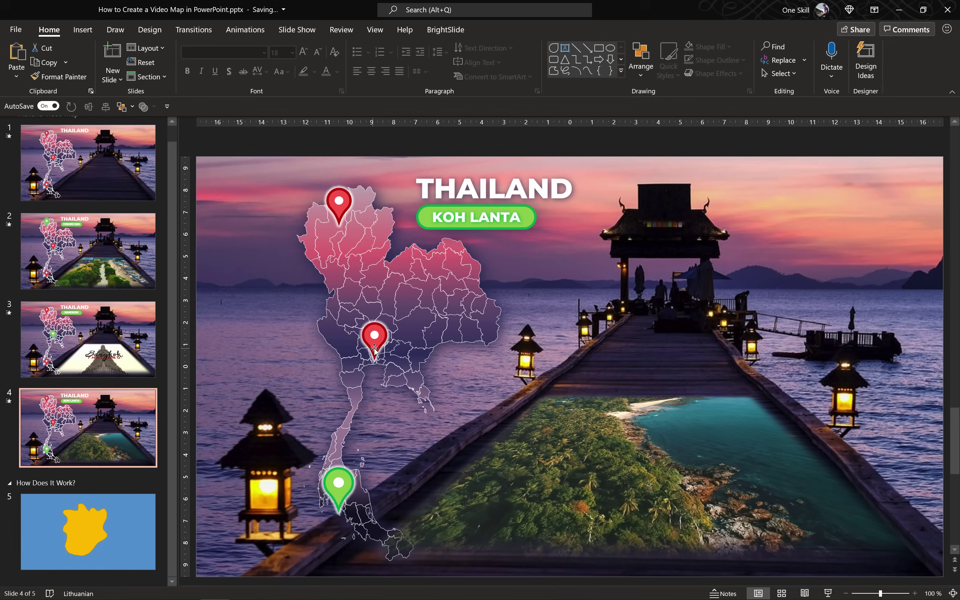
pyautogui.click(123, 518)
# Insert a 2.54 × 2.54 cm teardrop on the gold landmass on slide 5 and give it the orange shape style.
pyautogui.click(88, 34)
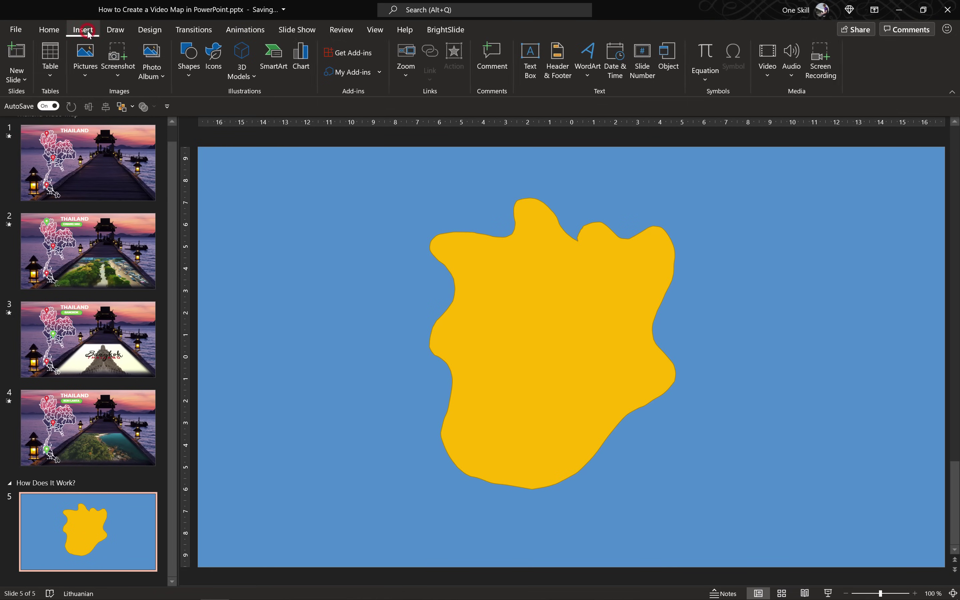
pyautogui.click(187, 79)
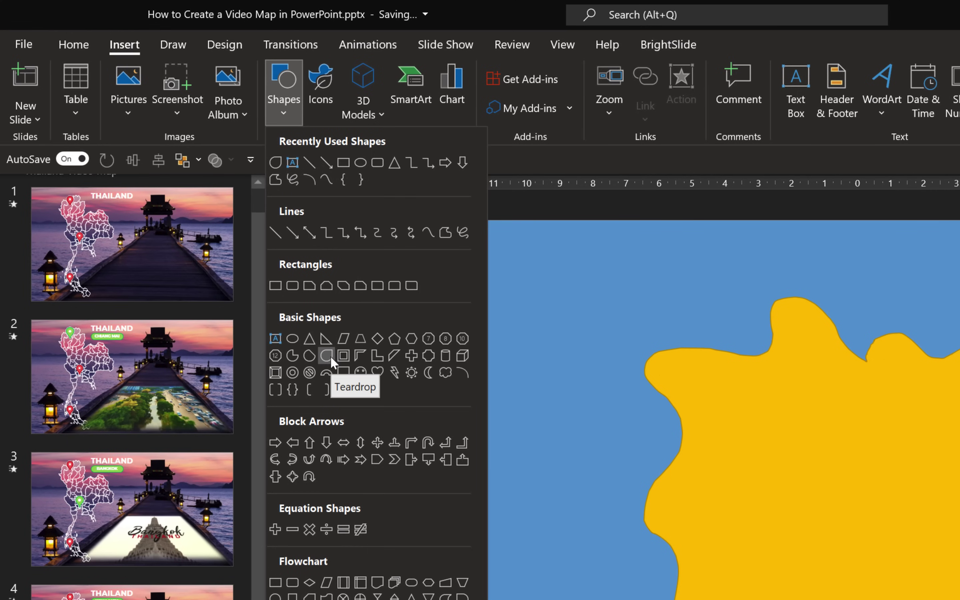
pyautogui.click(330, 357)
pyautogui.click(797, 481)
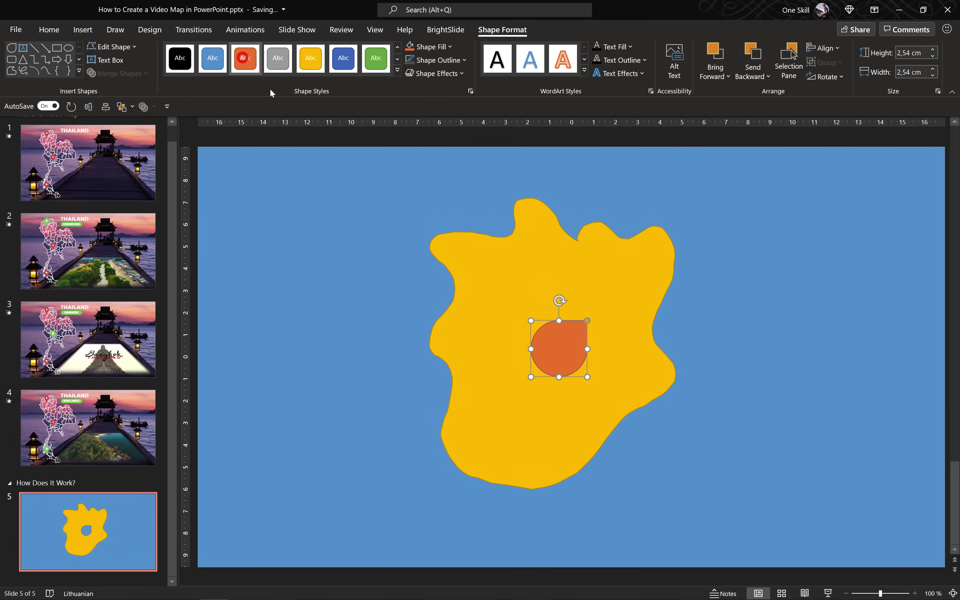
# Rotate the orange teardrop so its tip points straight down, and stretch the tip downward into a map pin shape.
pyautogui.moveTo(561, 299); pyautogui.dragTo(590, 334)
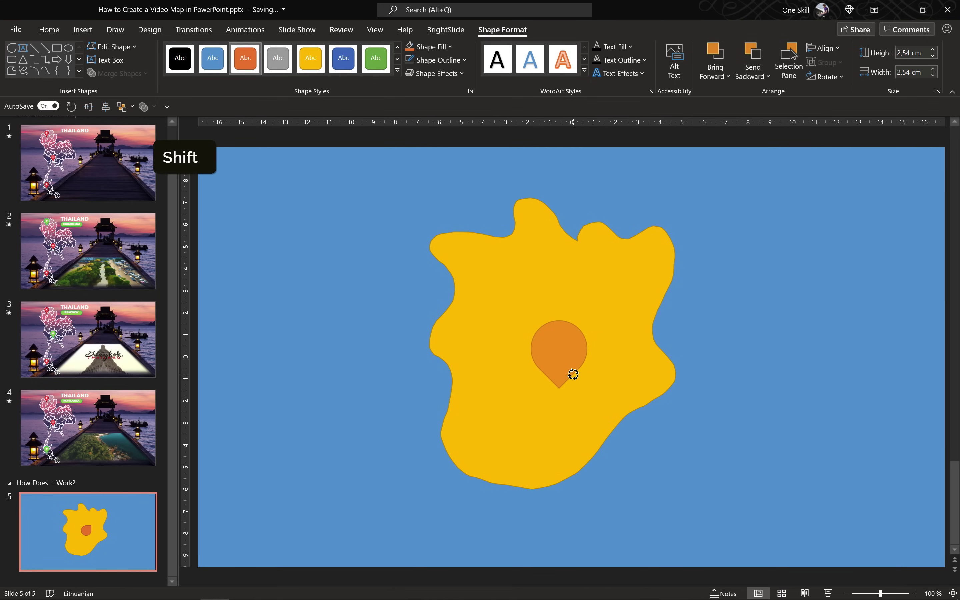
pyautogui.moveTo(573, 374); pyautogui.dragTo(587, 381)
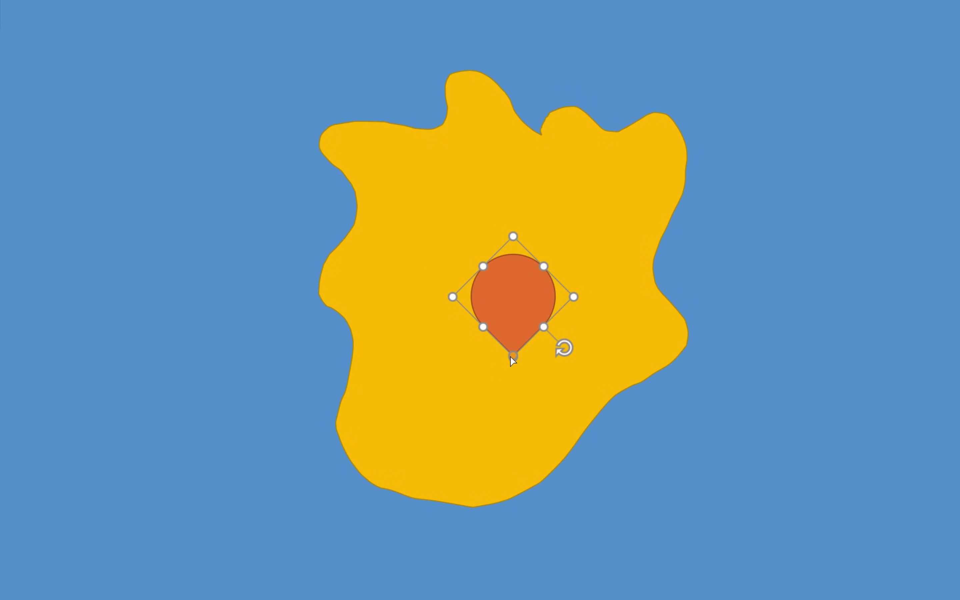
pyautogui.moveTo(512, 357); pyautogui.dragTo(515, 372)
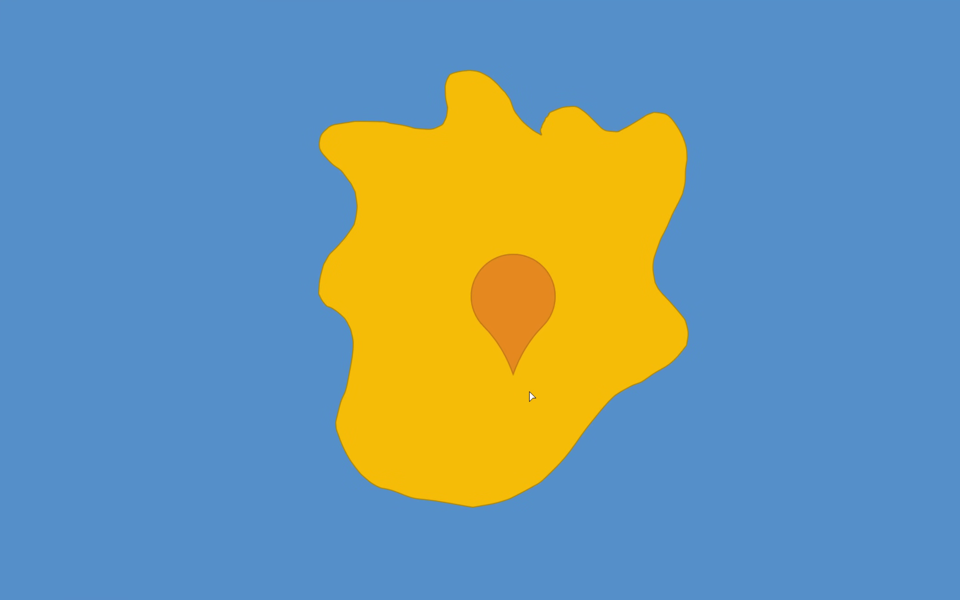
# Shrink the orange pin proportionally to about 1.46 × 1.46 cm and move it toward the western side of the gold landmass.
pyautogui.moveTo(532, 396); pyautogui.dragTo(532, 401)
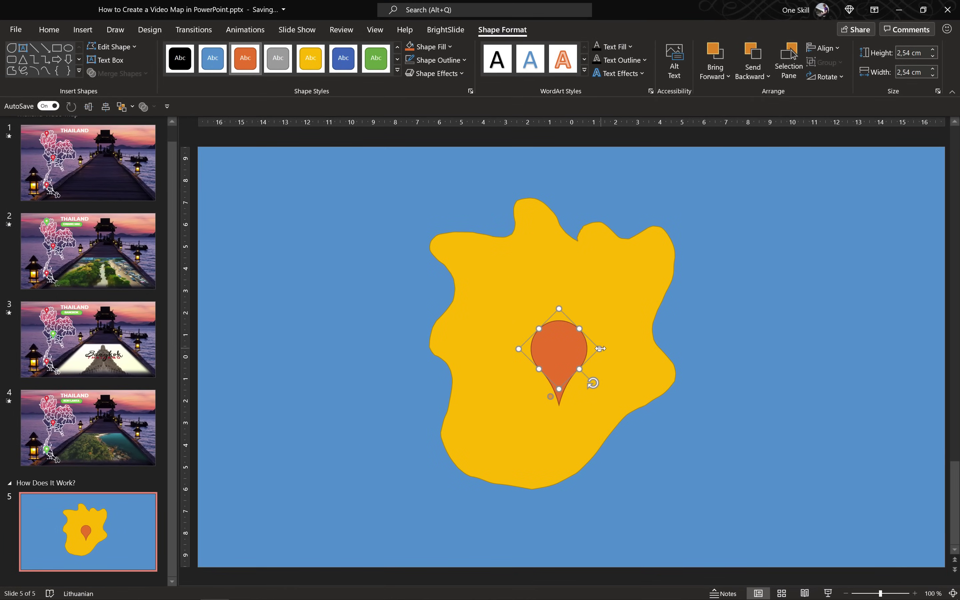
pyautogui.moveTo(600, 348); pyautogui.dragTo(598, 350)
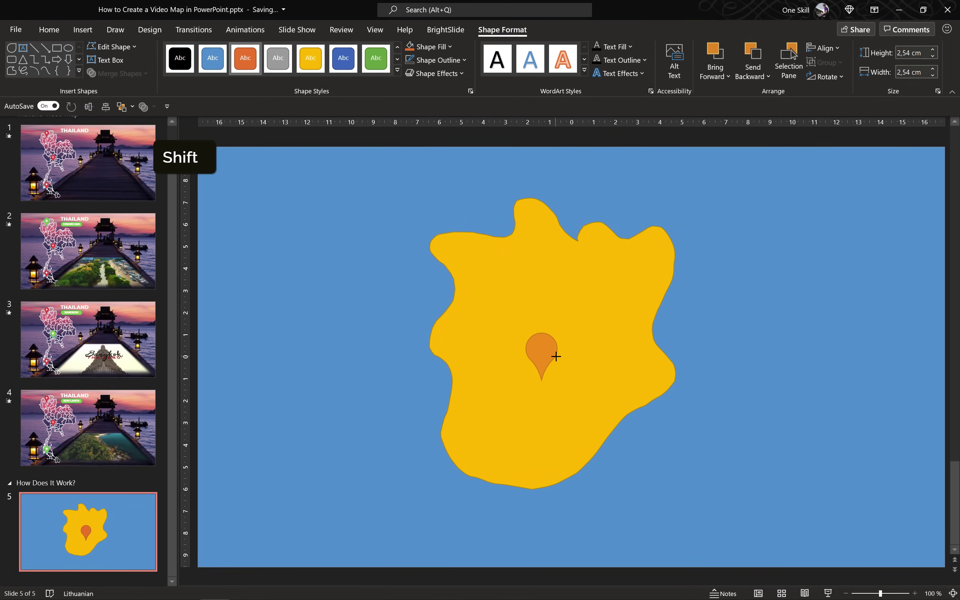
pyautogui.moveTo(542, 346); pyautogui.dragTo(519, 342)
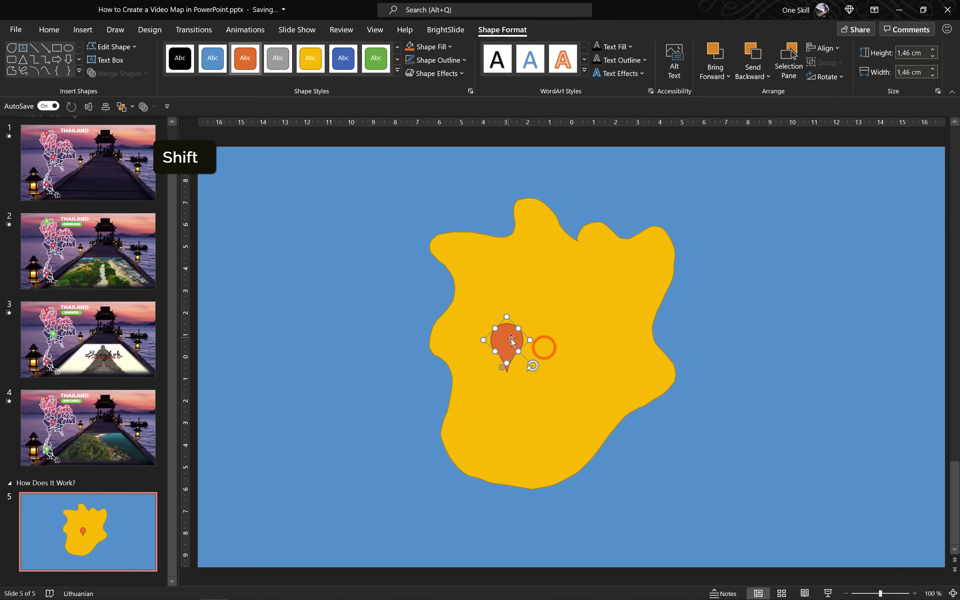
# Insert a 2.54 × 2.54 cm circle on the gold landmass above the orange pin.
pyautogui.click(83, 30)
pyautogui.click(188, 63)
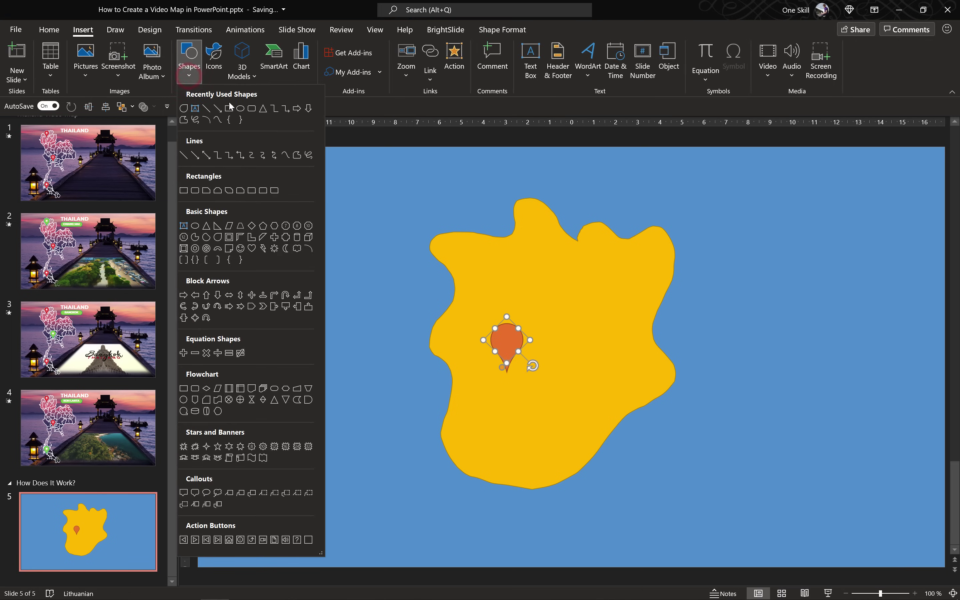
pyautogui.click(240, 109)
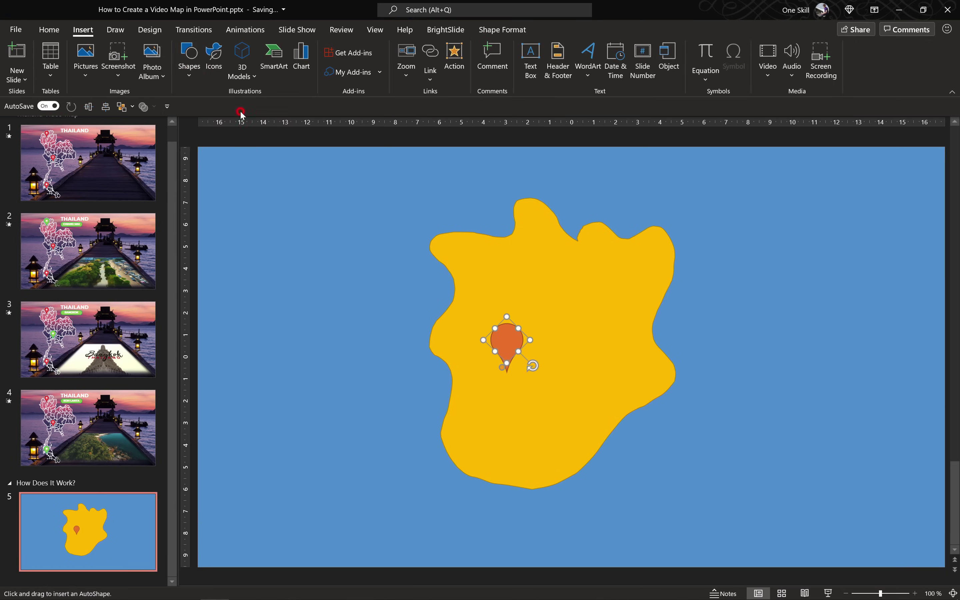
pyautogui.click(538, 271)
# Give the circle a white fill with no outline and shrink it proportionally to fit inside the pin's head.
pyautogui.click(430, 47)
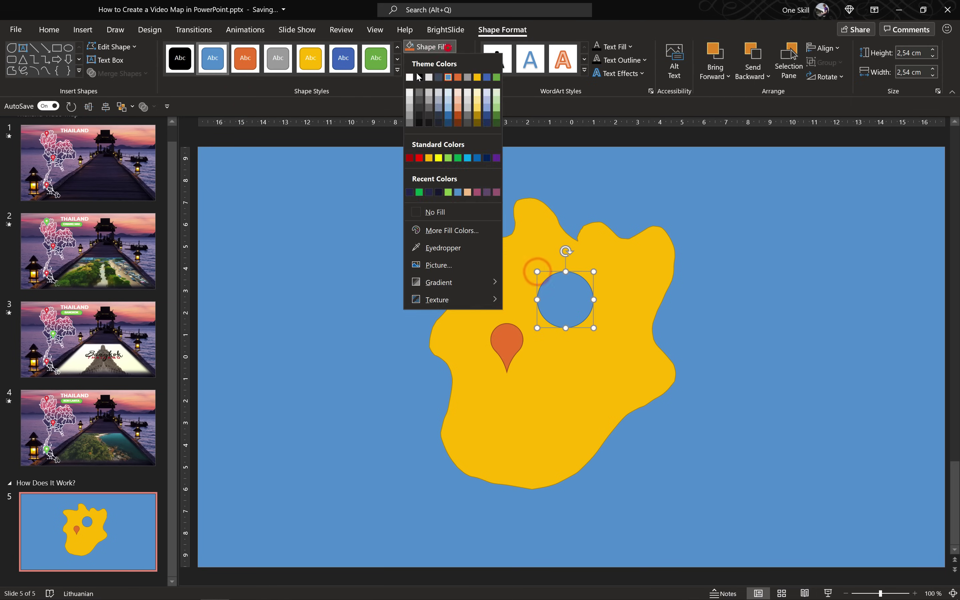
pyautogui.click(409, 78)
pyautogui.click(458, 60)
pyautogui.click(439, 223)
pyautogui.moveTo(593, 271); pyautogui.dragTo(564, 299)
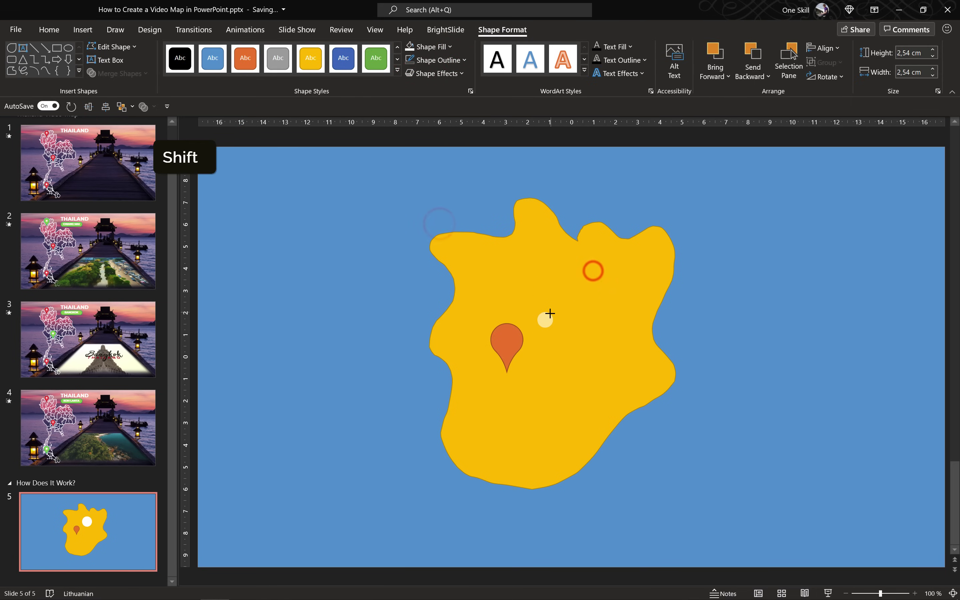
# Group the white circle with the orange teardrop and shift the grouped pin slightly to the right on the landmass.
pyautogui.moveTo(310, 283); pyautogui.dragTo(562, 409)
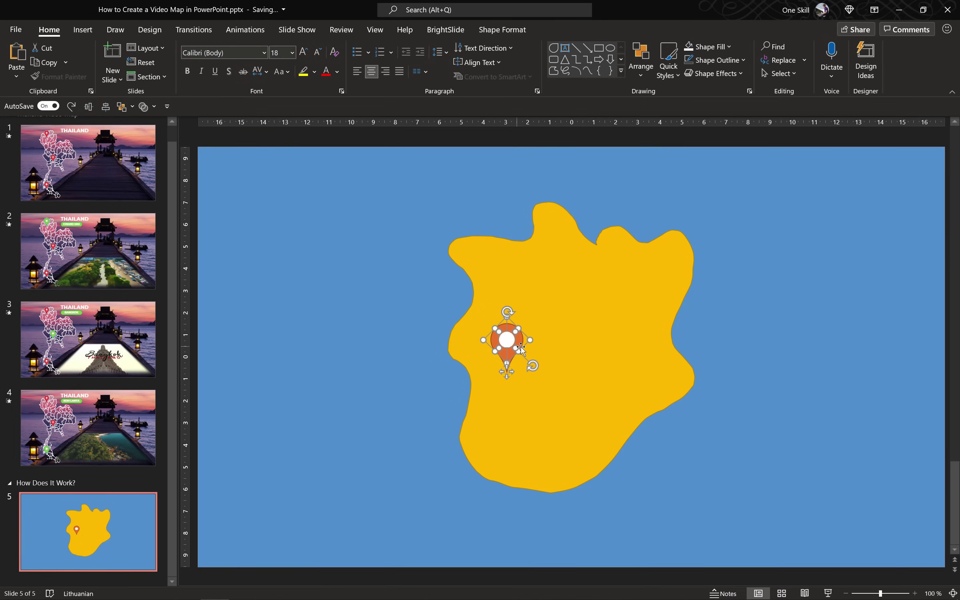
pyautogui.rightClick(511, 344)
pyautogui.moveTo(613, 332)
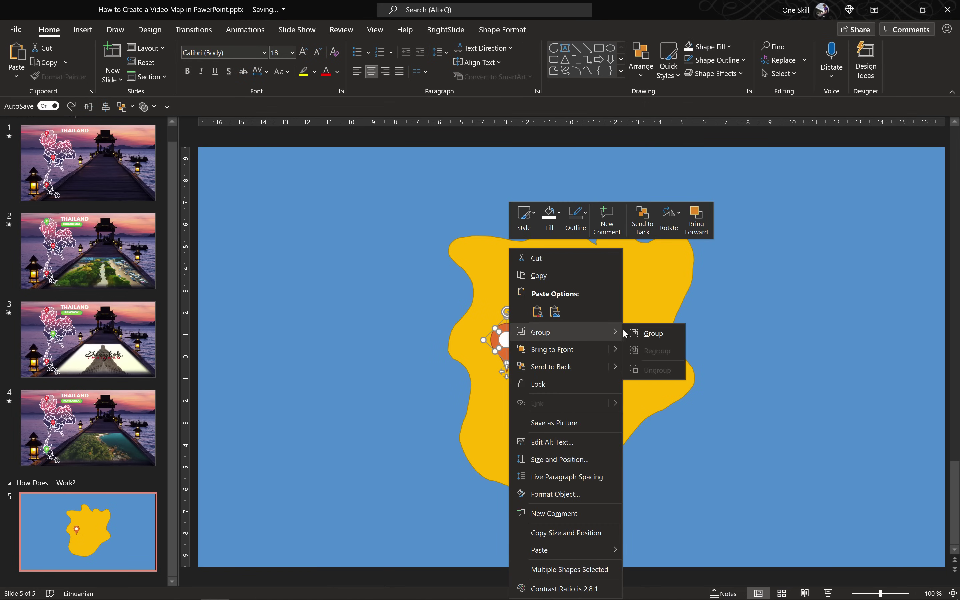
pyautogui.click(363, 335)
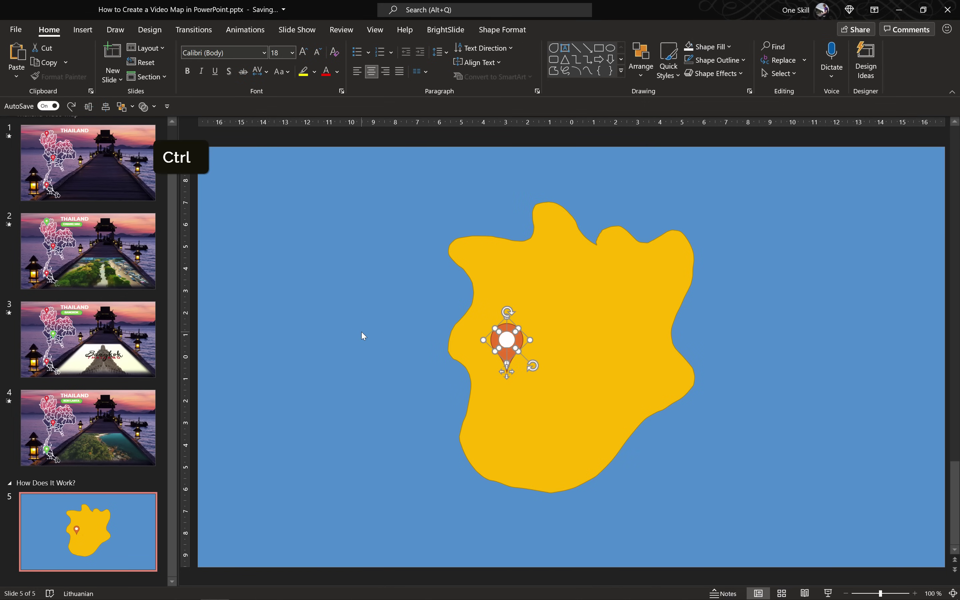
pyautogui.hotkey('ctrl', 'g')
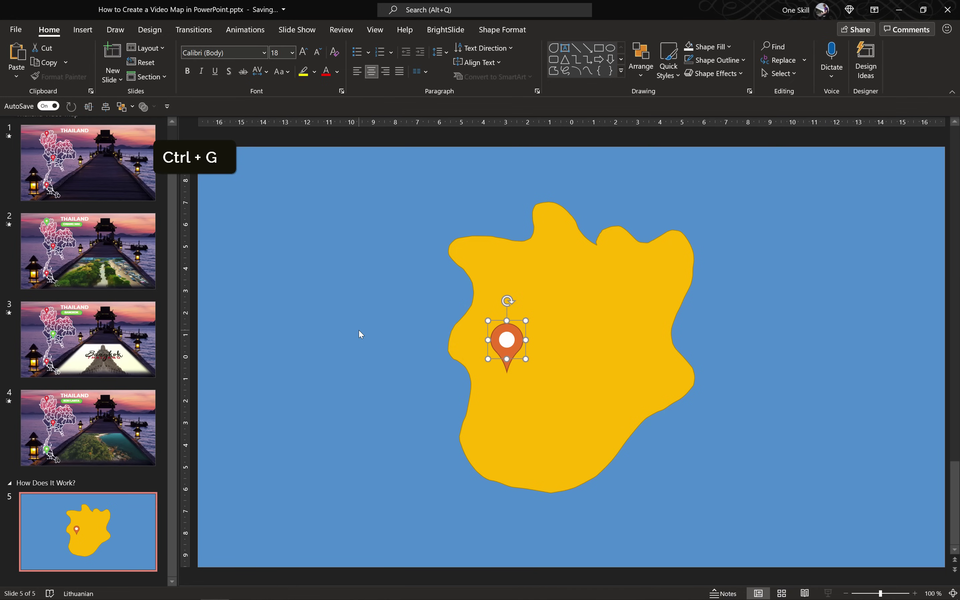
pyautogui.moveTo(510, 340); pyautogui.dragTo(528, 336)
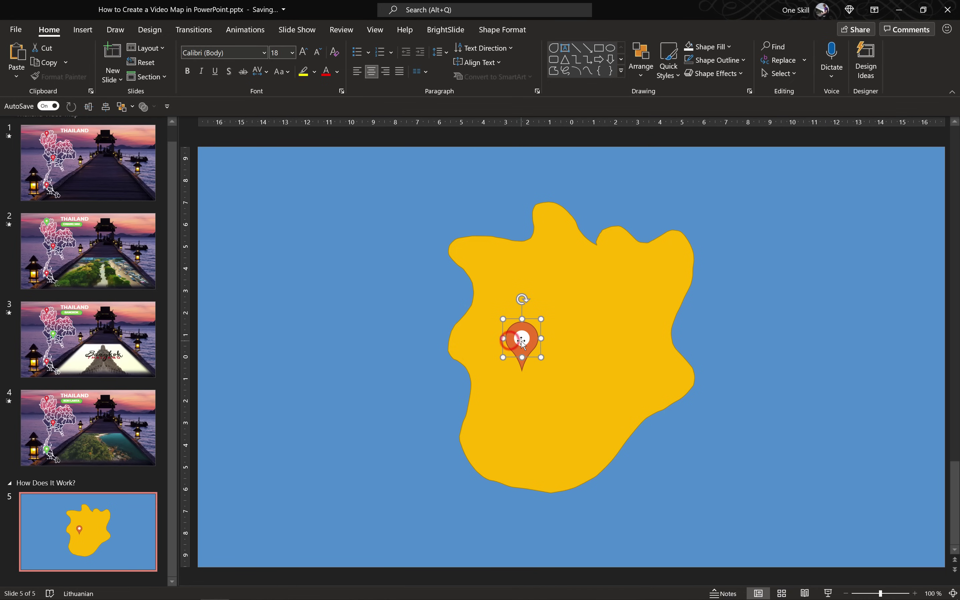
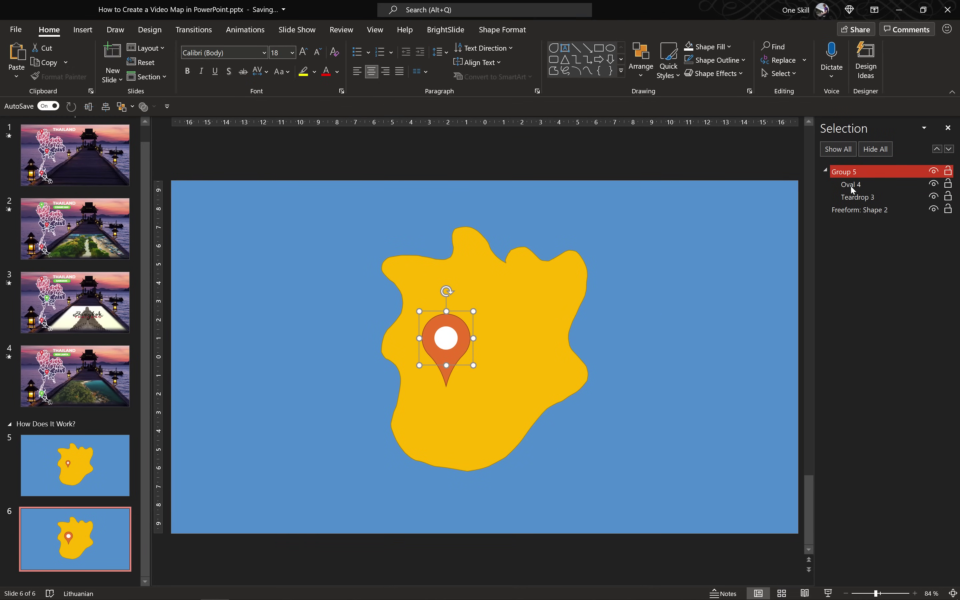
# Apply the green shape style to only the teardrop inside the pin group on slide 6.
pyautogui.click(852, 186)
pyautogui.click(856, 199)
pyautogui.click(502, 29)
pyautogui.click(376, 58)
pyautogui.click(408, 161)
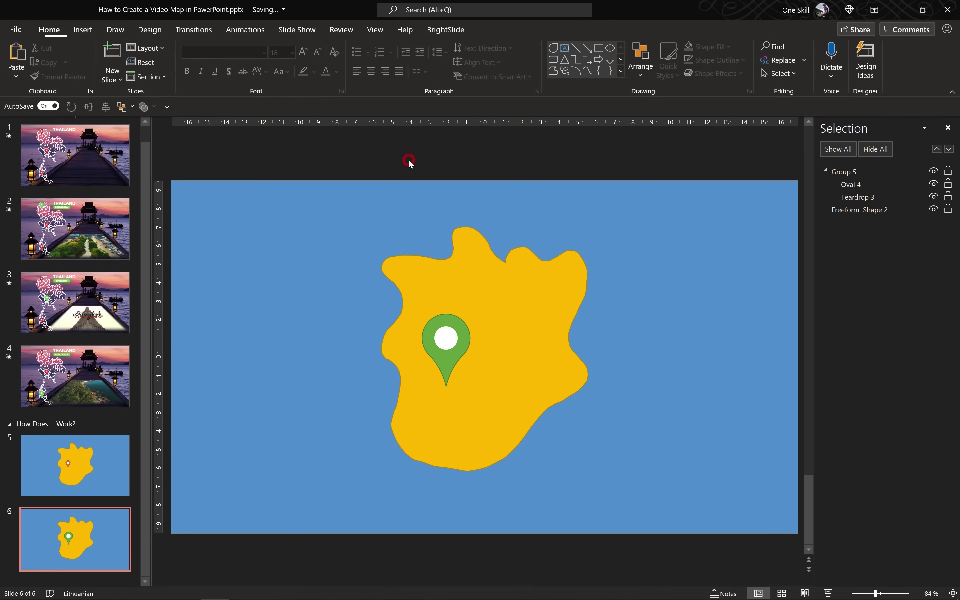
# Compare the pin on slide 5 with the pin on slide 6.
pyautogui.click(115, 449)
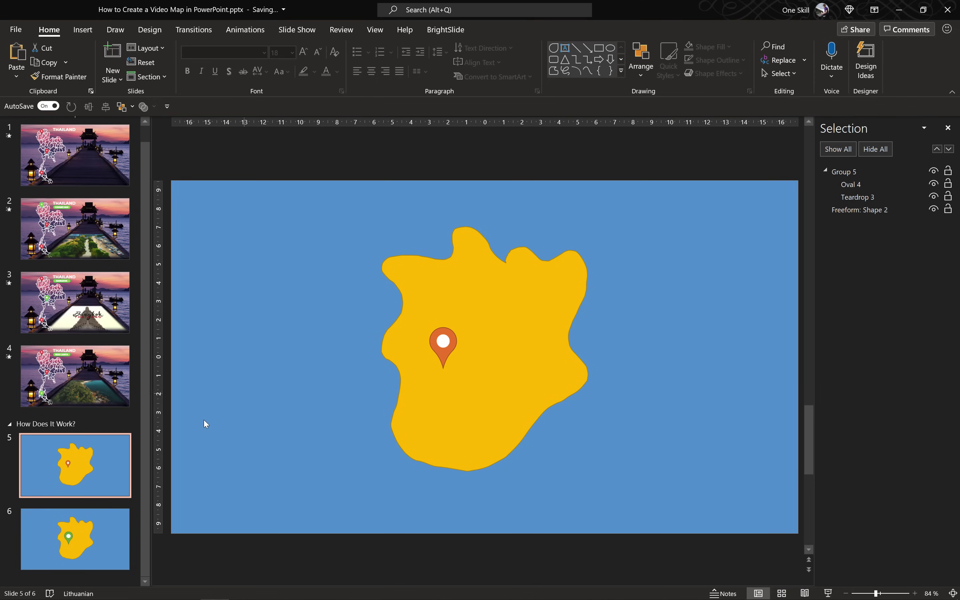
pyautogui.click(125, 514)
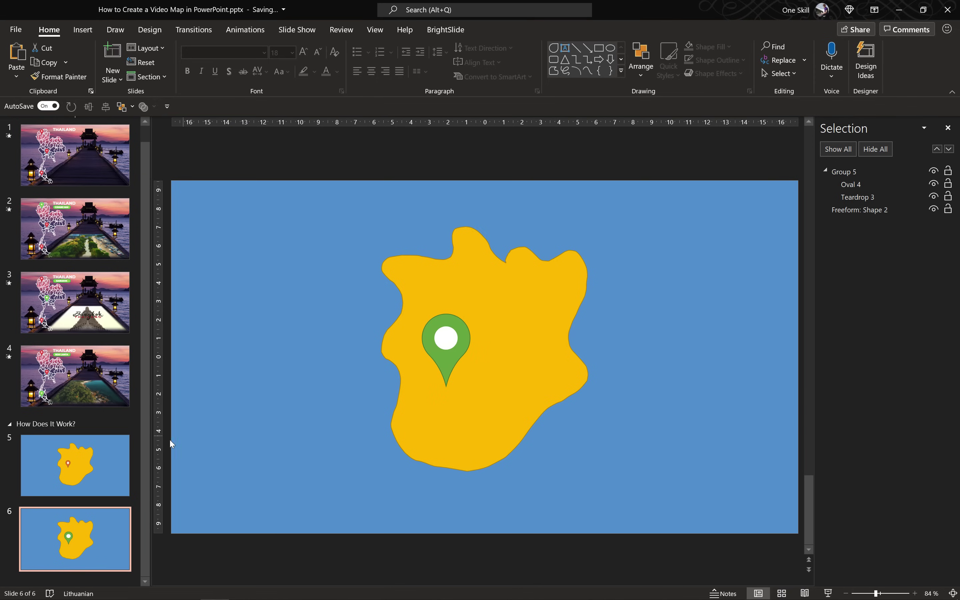
pyautogui.click(98, 451)
# Select the orange teardrop inside the pin group on slide 5 and open its action settings.
pyautogui.click(453, 335)
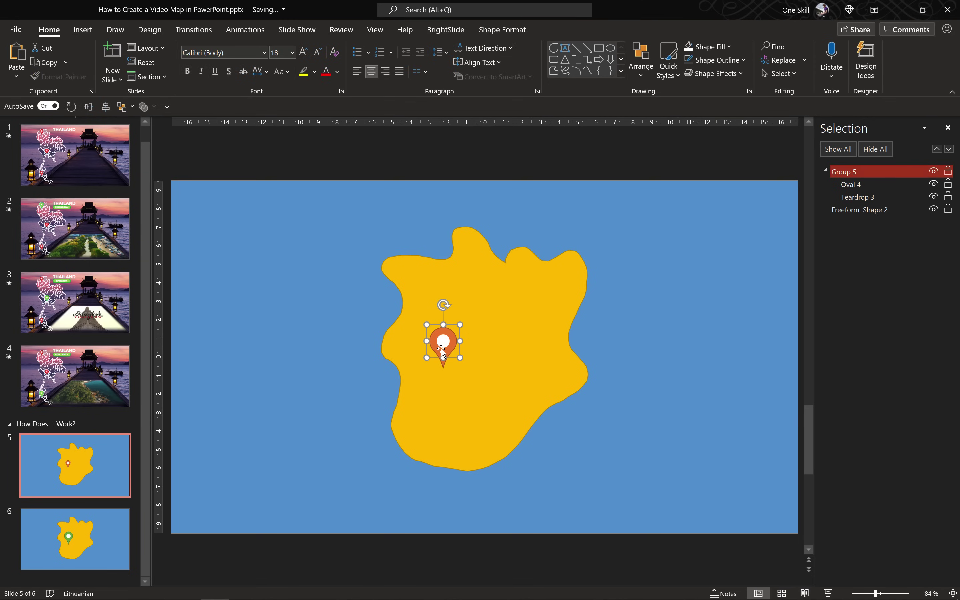
pyautogui.click(82, 30)
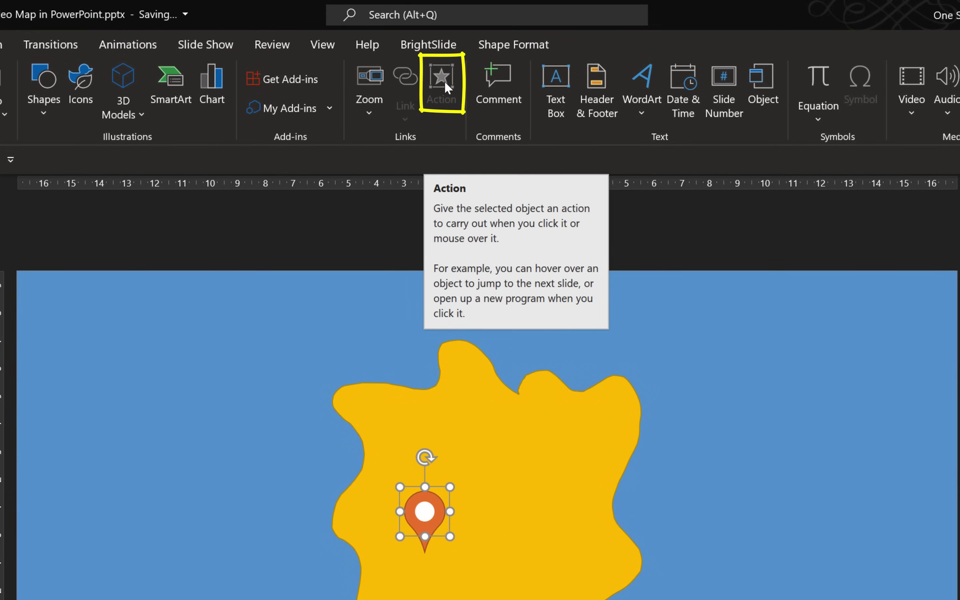
pyautogui.click(444, 81)
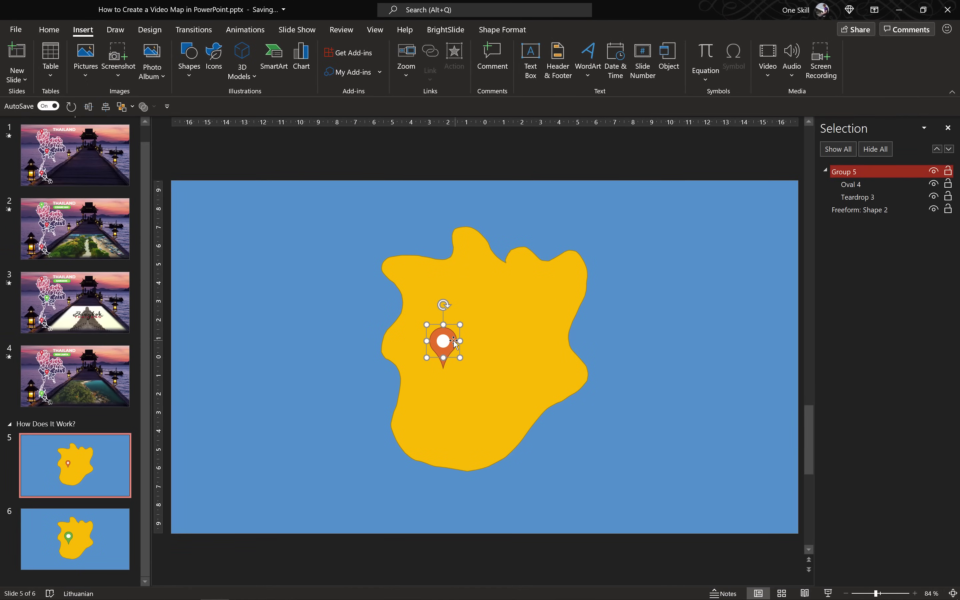
pyautogui.click(454, 339)
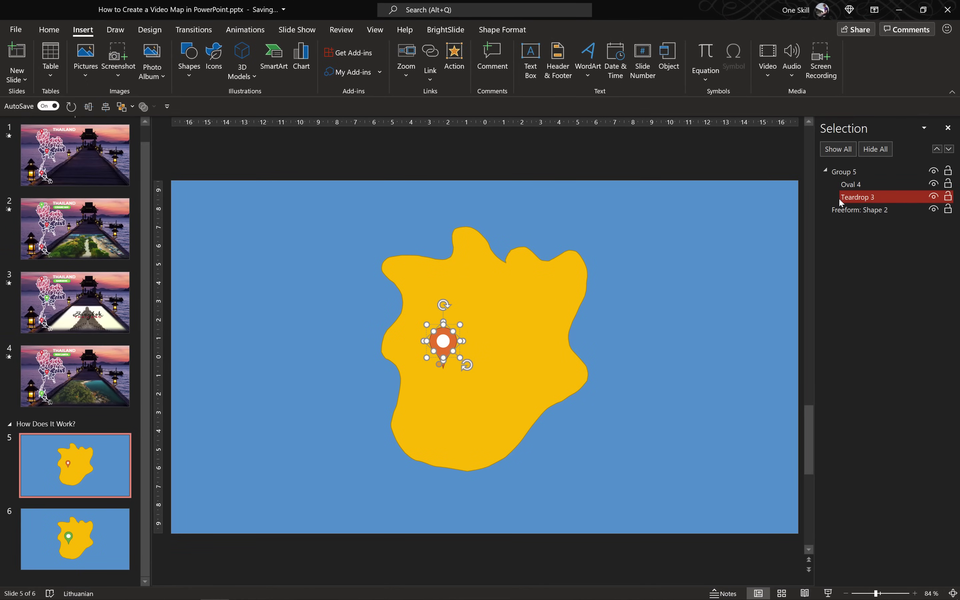
pyautogui.click(460, 55)
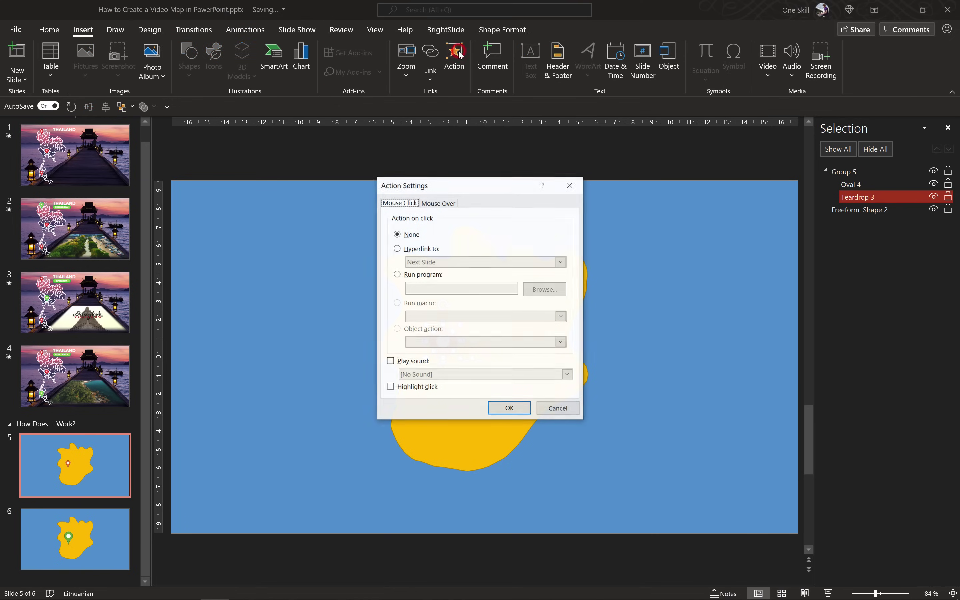
# Give the orange teardrop a mouse-over action that hyperlinks to the next slide.
pyautogui.moveTo(482, 187); pyautogui.dragTo(653, 187)
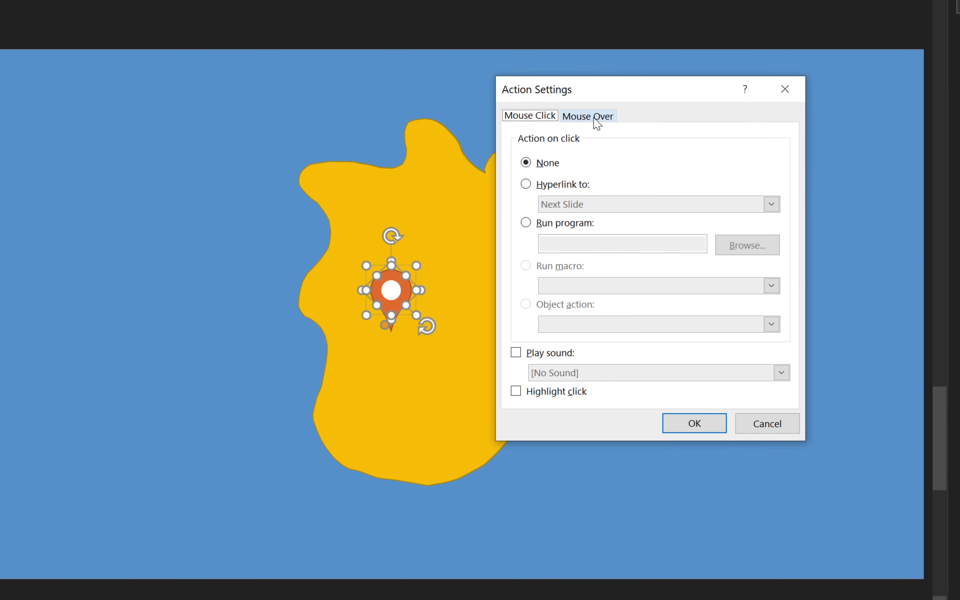
pyautogui.click(594, 120)
pyautogui.click(526, 184)
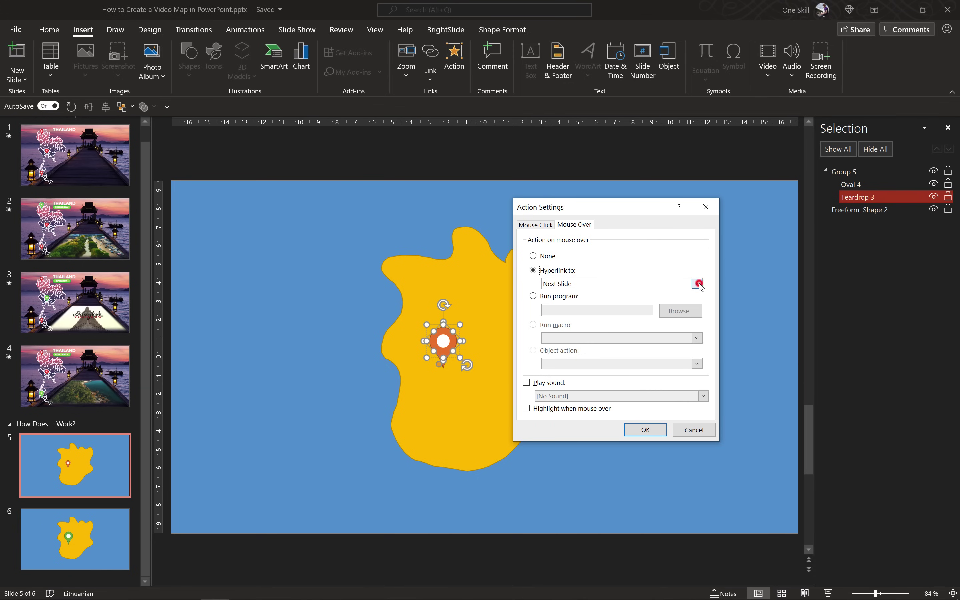
pyautogui.click(697, 283)
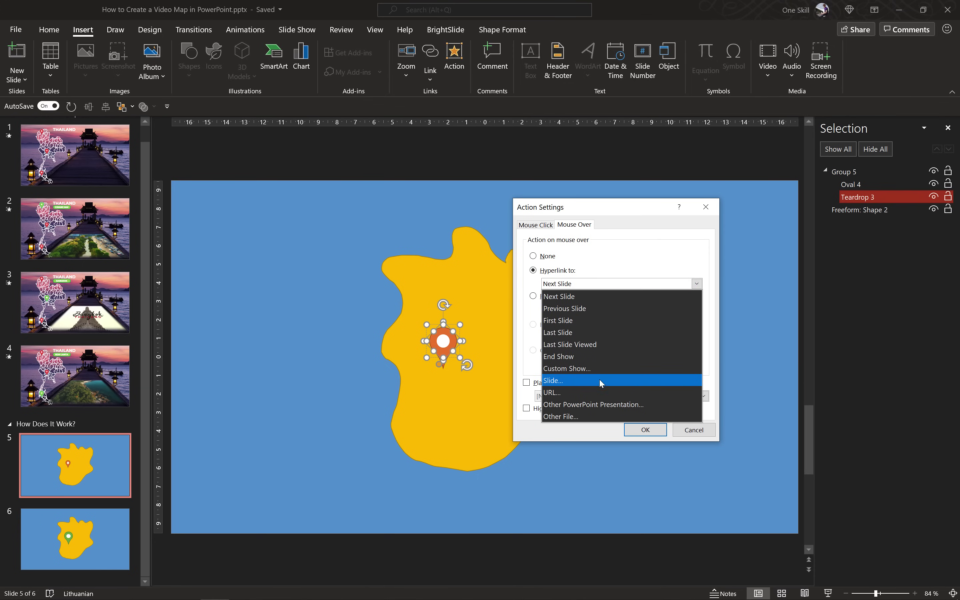
pyautogui.click(670, 260)
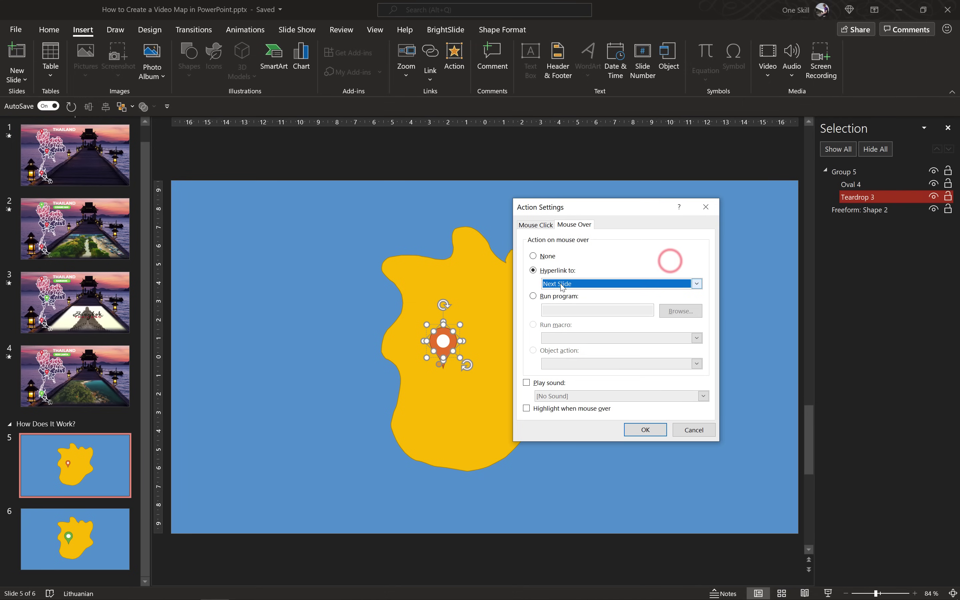
pyautogui.click(645, 429)
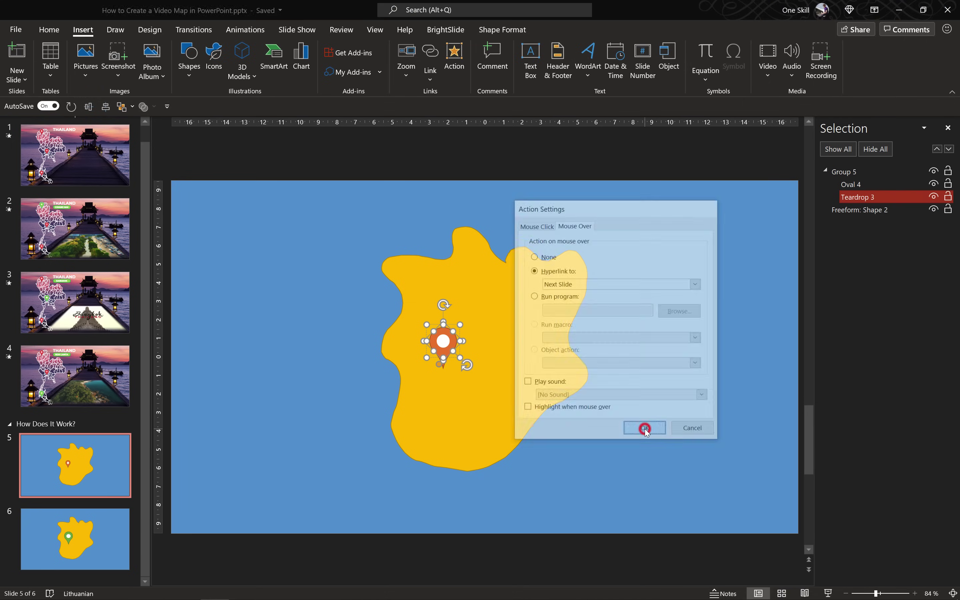
# Run the slide show from slide 5 to test the orange pin's mouse-over link, and return to editing slide 6.
pyautogui.click(828, 593)
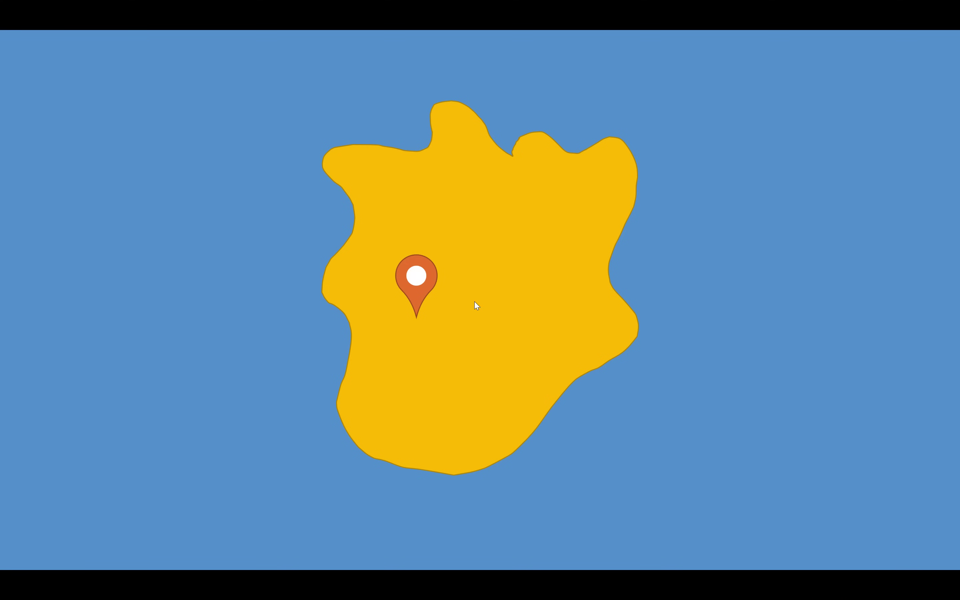
pyautogui.moveTo(437, 277)
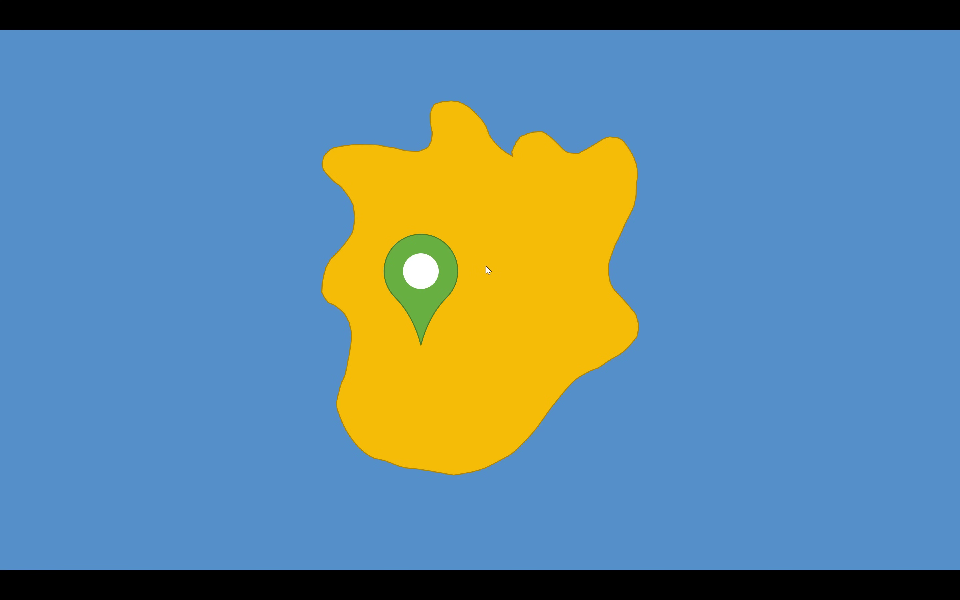
pyautogui.press('Escape')
pyautogui.click(525, 302)
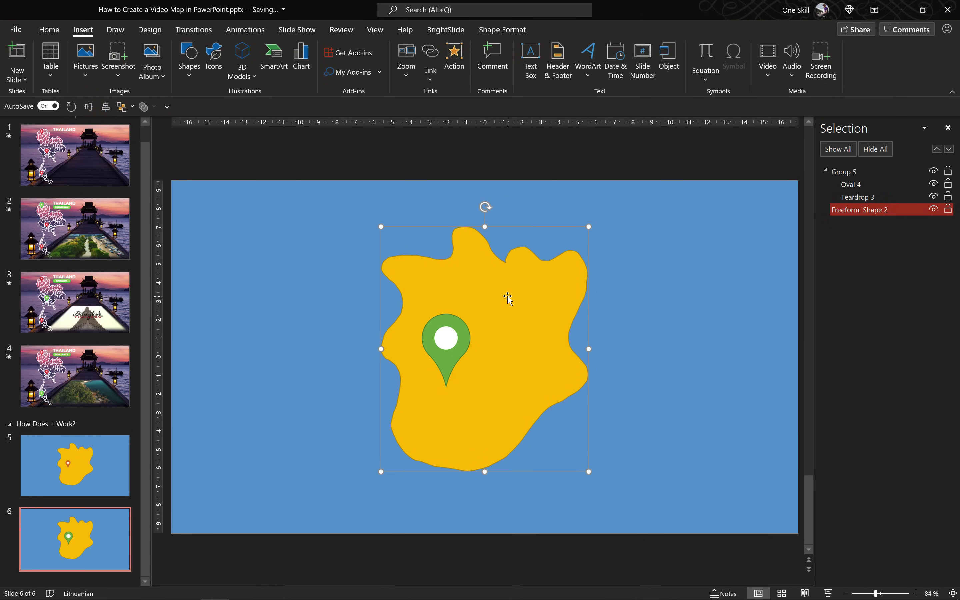
pyautogui.click(605, 293)
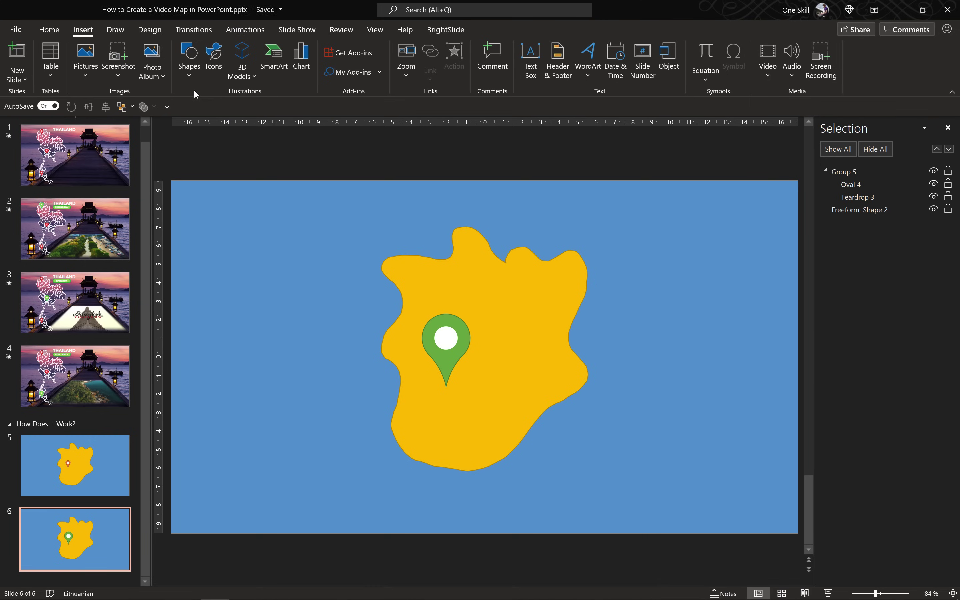
# Insert a rectangle on slide 6, give it the black shape style, and stretch it to 33.87 × 19.05 cm to cover the whole slide.
pyautogui.click(188, 76)
pyautogui.click(230, 110)
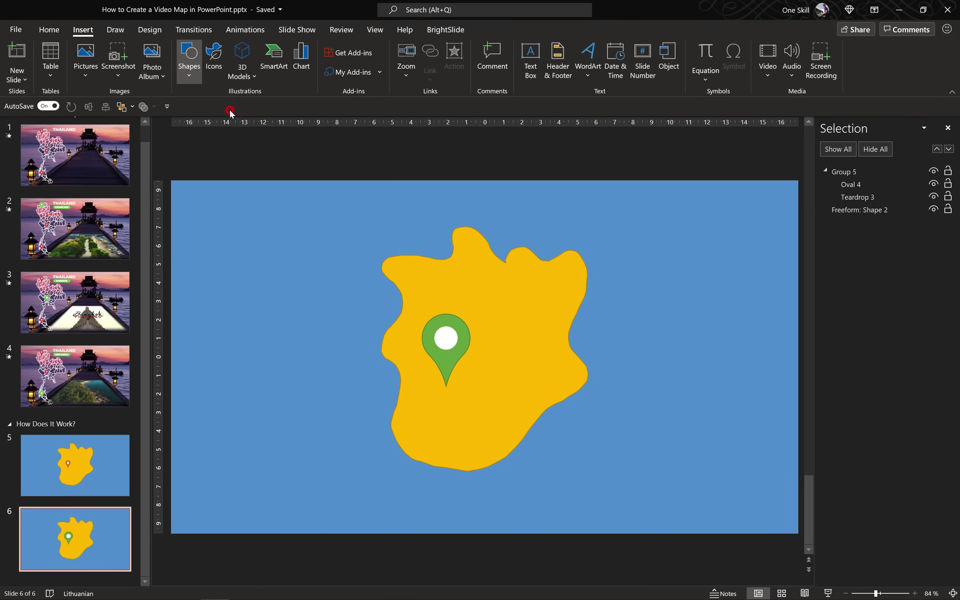
pyautogui.moveTo(240, 195)
pyautogui.mouseDown()
pyautogui.moveTo(422, 360)
pyautogui.moveTo(660, 474)
pyautogui.mouseUp()
pyautogui.click(179, 58)
pyautogui.moveTo(277, 224); pyautogui.dragTo(210, 208)
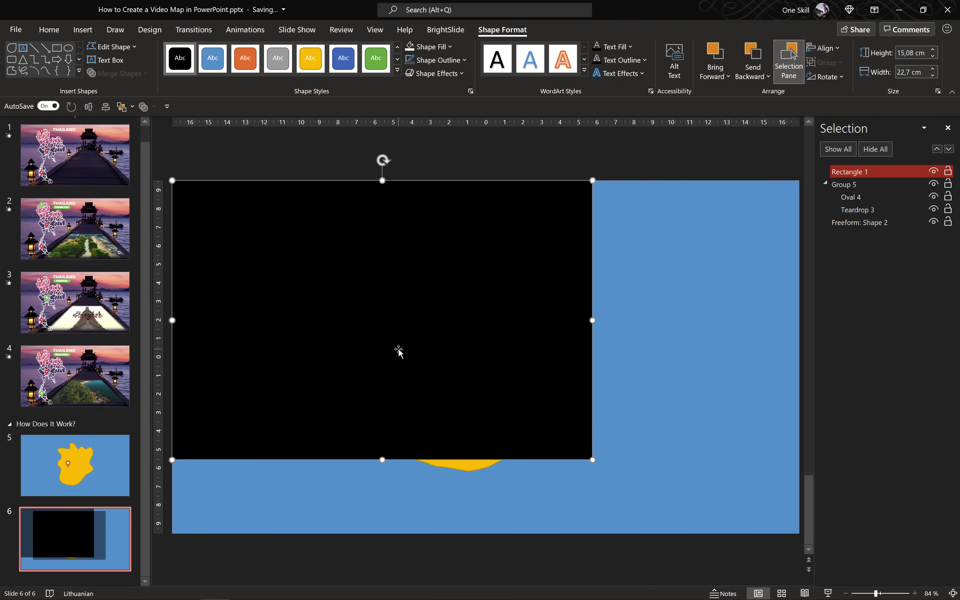
pyautogui.moveTo(593, 461); pyautogui.dragTo(799, 533)
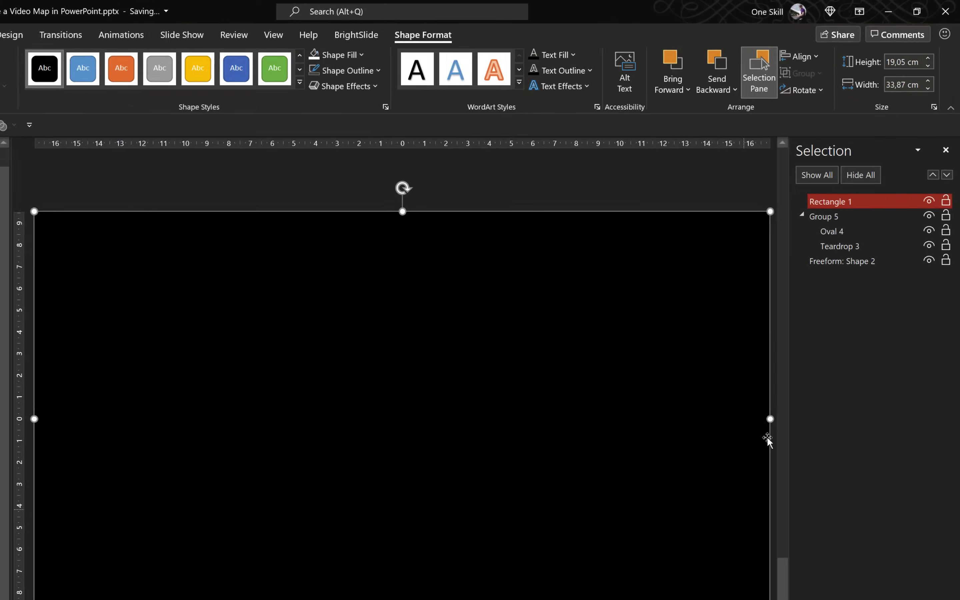
# Rename the black rectangle on slide 6 as "return home" and collapse the pin group in the object list.
pyautogui.doubleClick(864, 171)
pyautogui.doubleClick(828, 254)
pyautogui.write('return home')
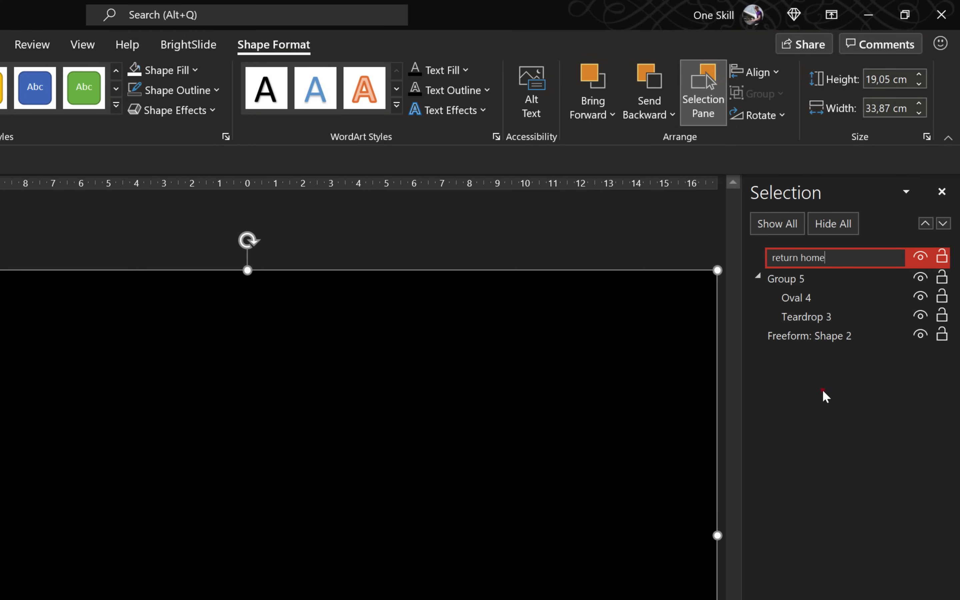
pyautogui.press('Return')
pyautogui.click(758, 276)
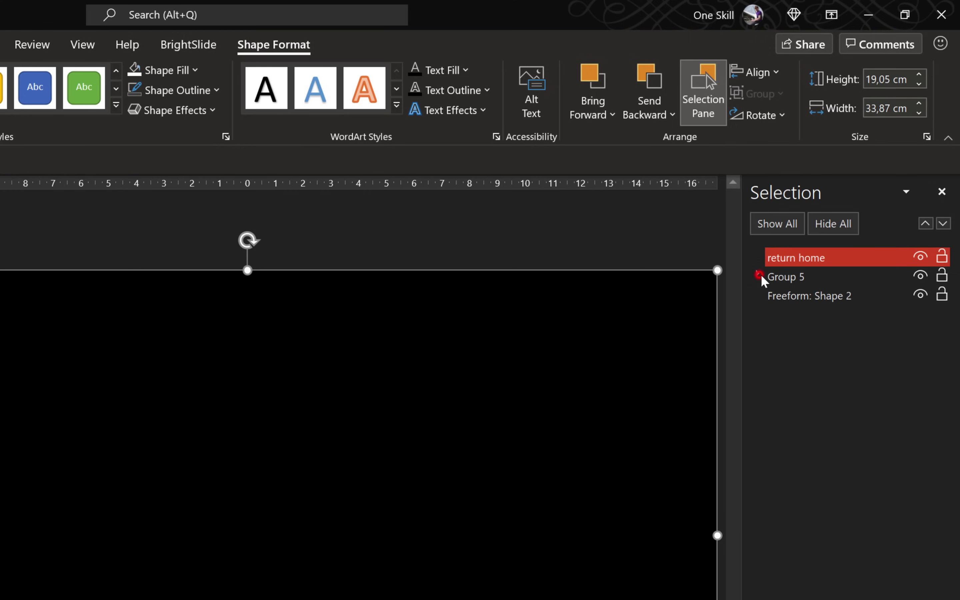
# Bring the pin group in front of the return home shape and rename it "green marker".
pyautogui.moveTo(791, 256)
pyautogui.mouseDown()
pyautogui.moveTo(790, 281)
pyautogui.moveTo(798, 273)
pyautogui.mouseUp()
pyautogui.click(792, 257)
pyautogui.doubleClick(805, 258)
pyautogui.write('green mark')
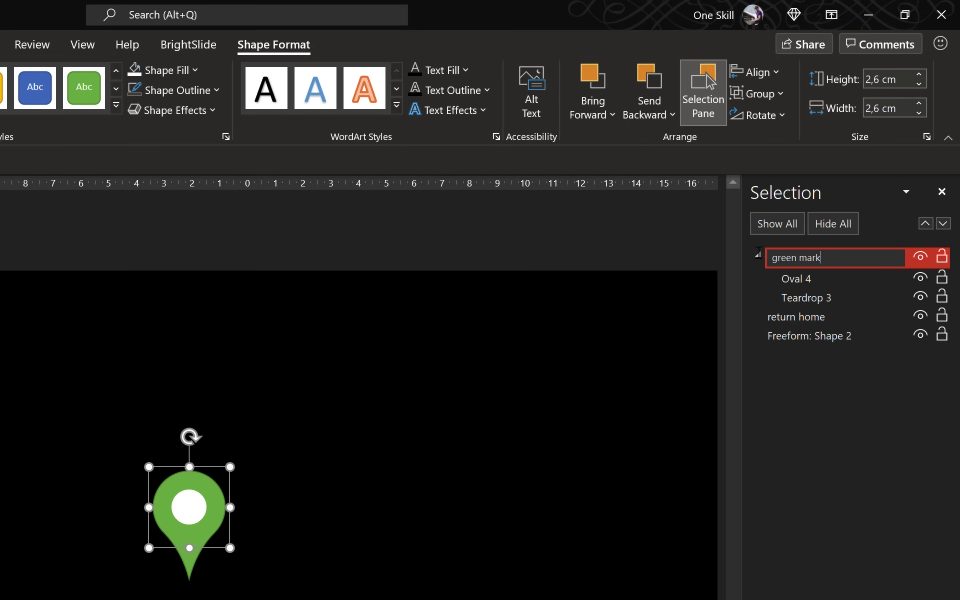
pyautogui.write('er')
pyautogui.press('Return')
pyautogui.click(758, 257)
# Set the fill transparency of the return home shape on slide 6 to 54%.
pyautogui.keyDown('ctrl'); pyautogui.click(793, 276); pyautogui.keyUp('ctrl')
pyautogui.click(793, 276)
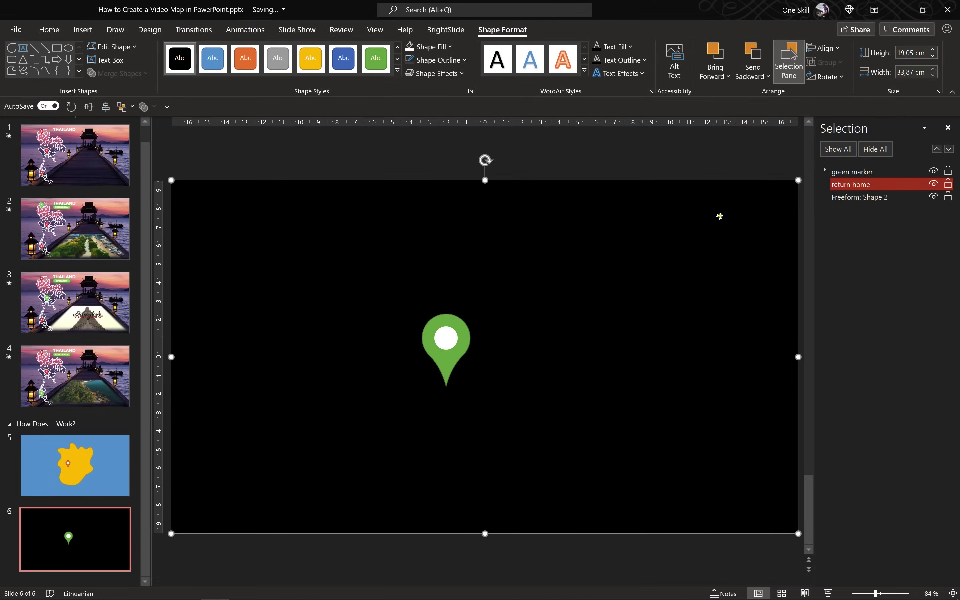
pyautogui.rightClick(613, 313)
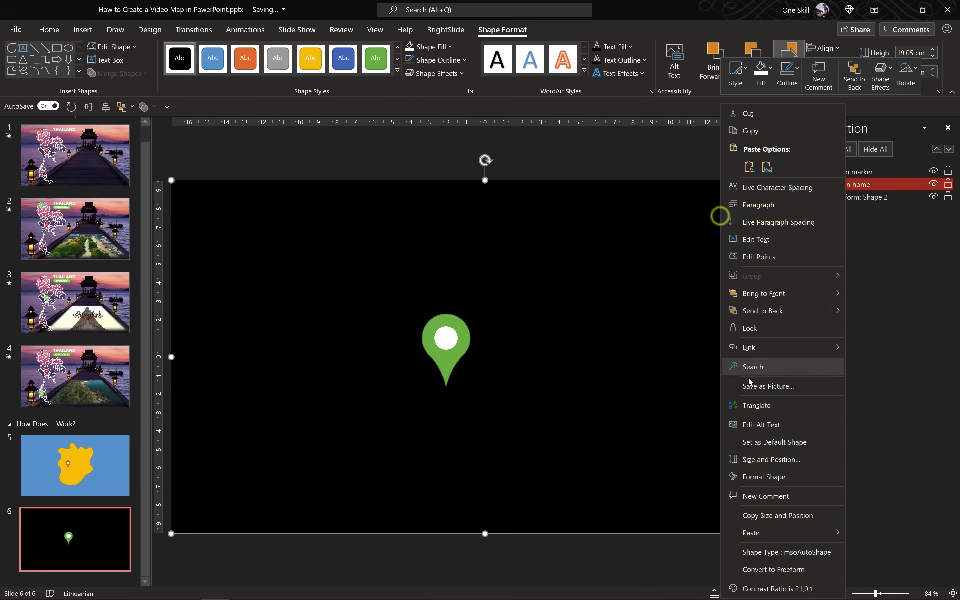
pyautogui.click(772, 477)
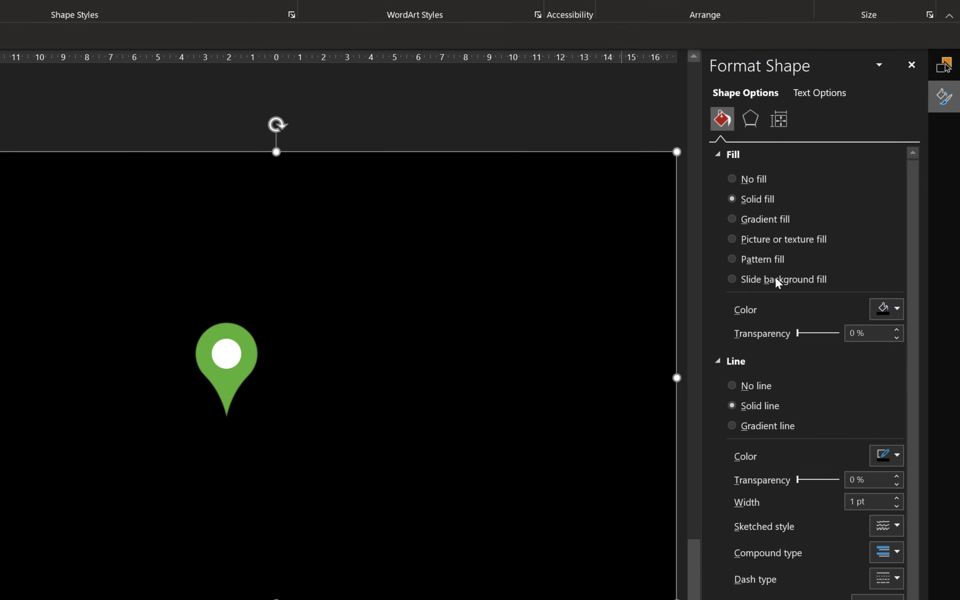
pyautogui.moveTo(842, 325); pyautogui.dragTo(847, 324)
pyautogui.moveTo(790, 338)
pyautogui.mouseDown()
pyautogui.moveTo(837, 337)
pyautogui.moveTo(805, 336)
pyautogui.mouseUp()
pyautogui.click(406, 95)
pyautogui.click(298, 170)
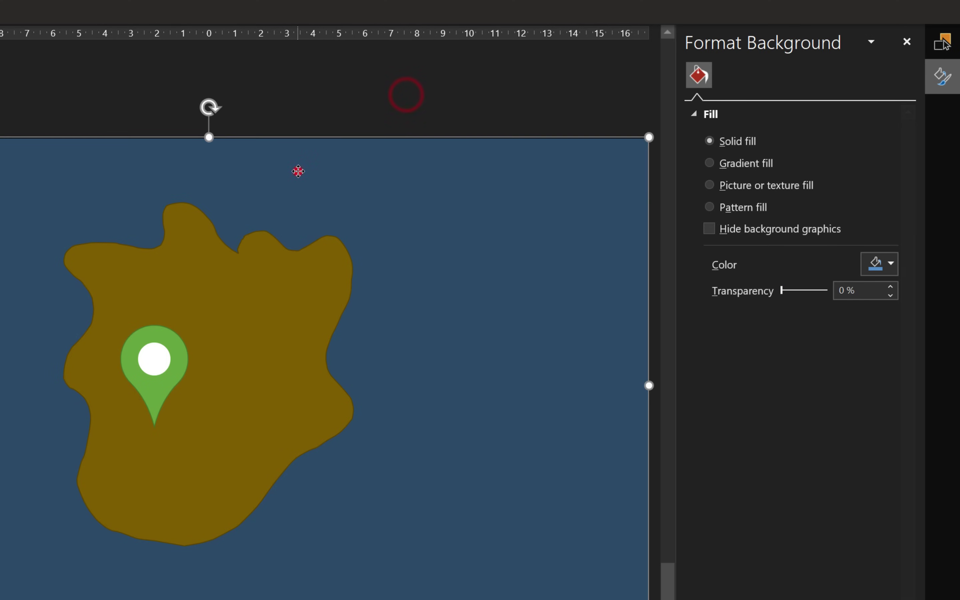
# Give the return home shape a mouse-over action that hyperlinks to the previous slide.
pyautogui.click(944, 46)
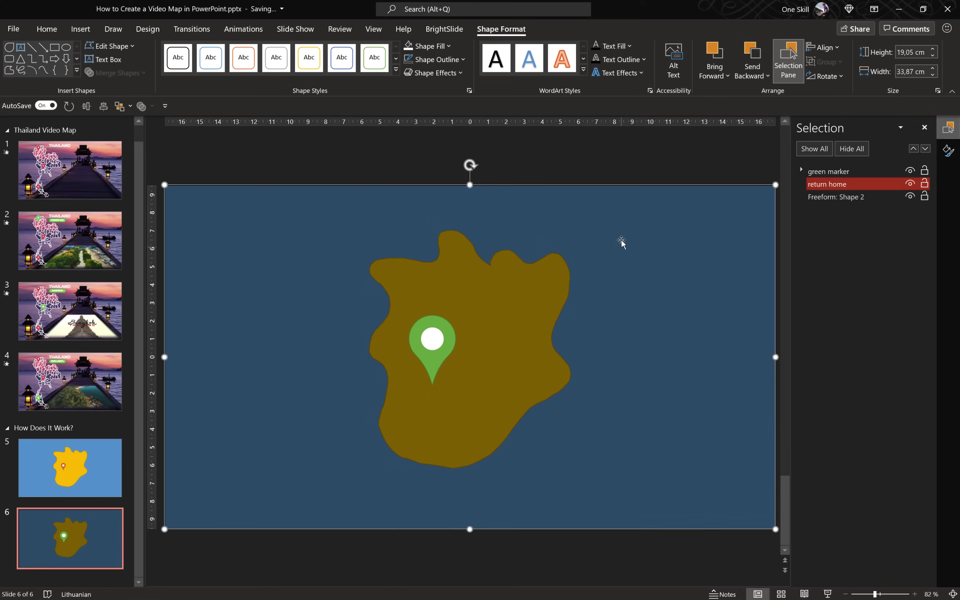
pyautogui.click(82, 30)
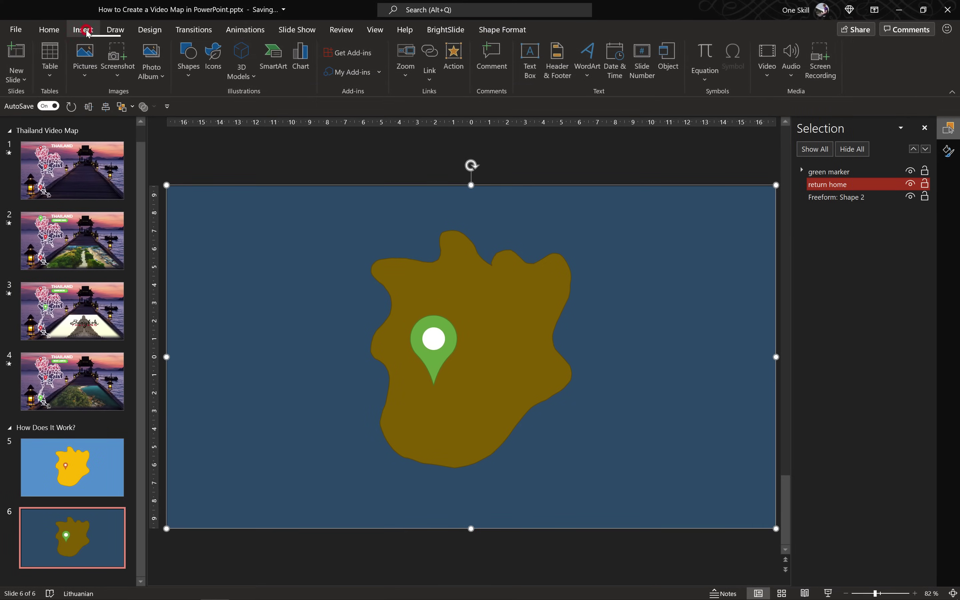
pyautogui.click(454, 60)
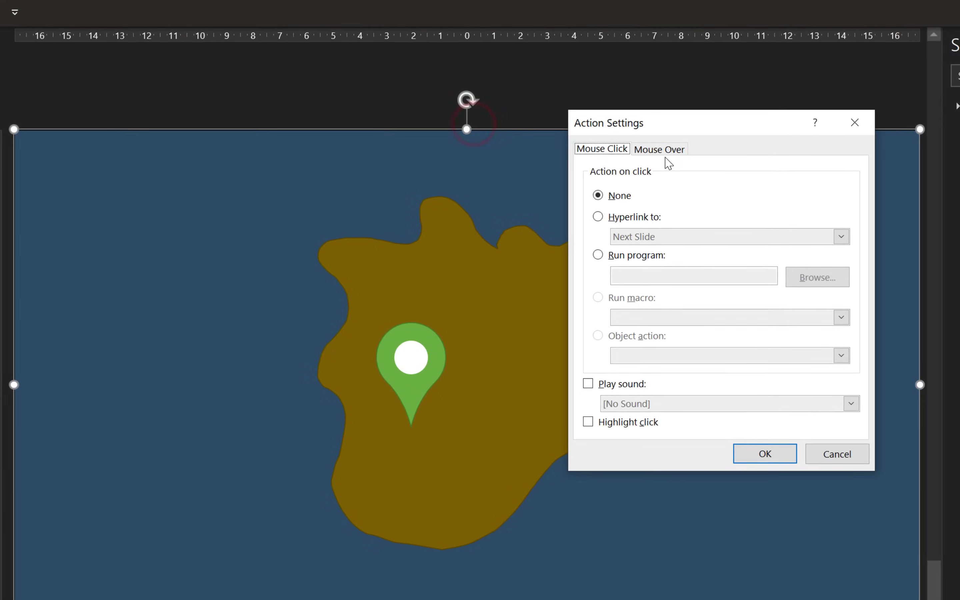
pyautogui.click(659, 149)
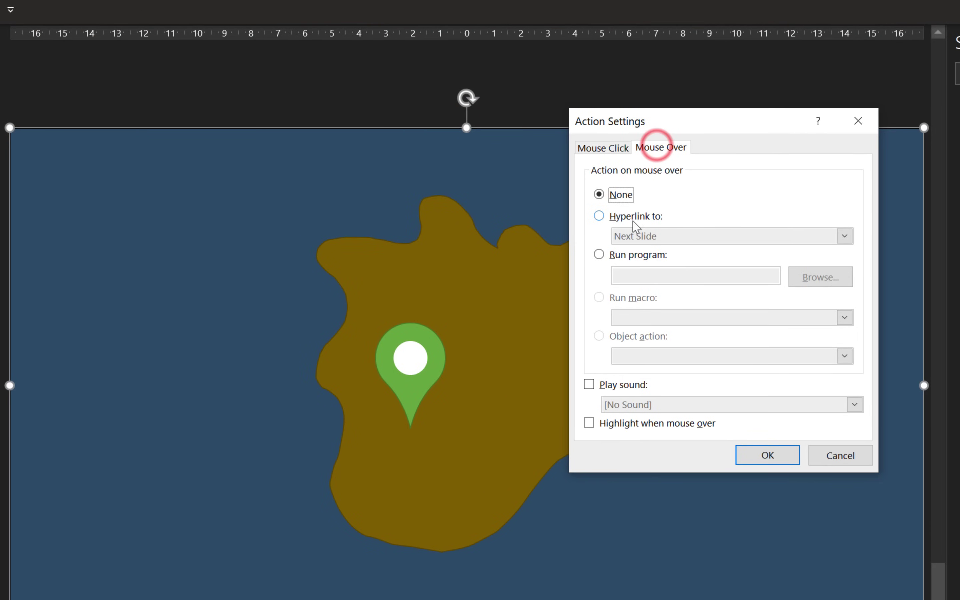
pyautogui.click(597, 217)
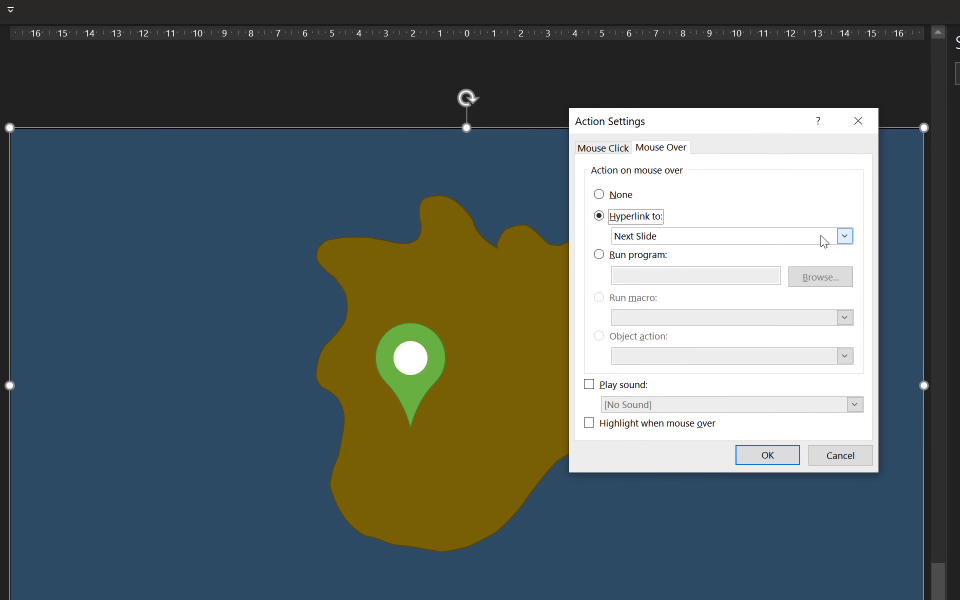
pyautogui.click(844, 236)
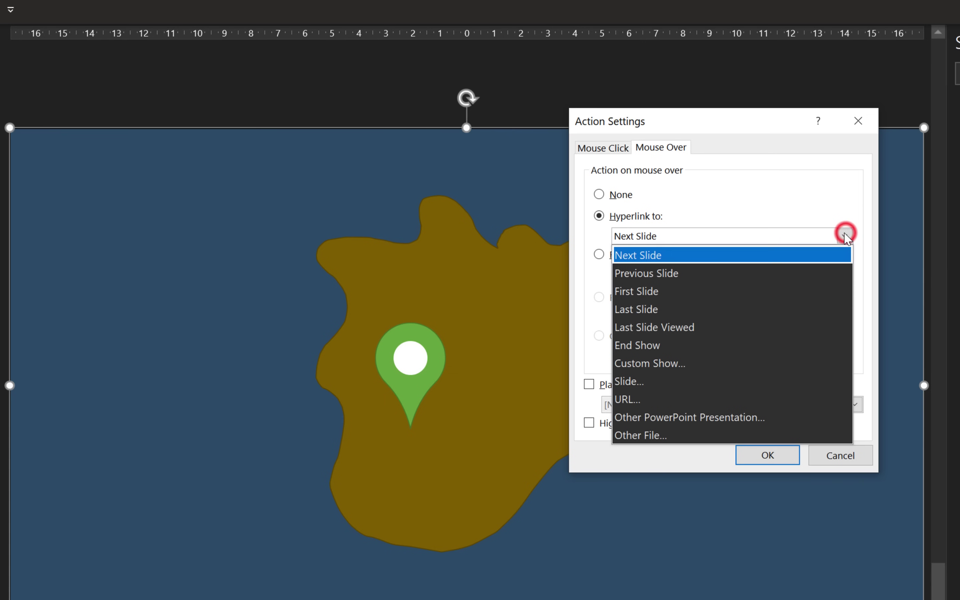
pyautogui.click(717, 271)
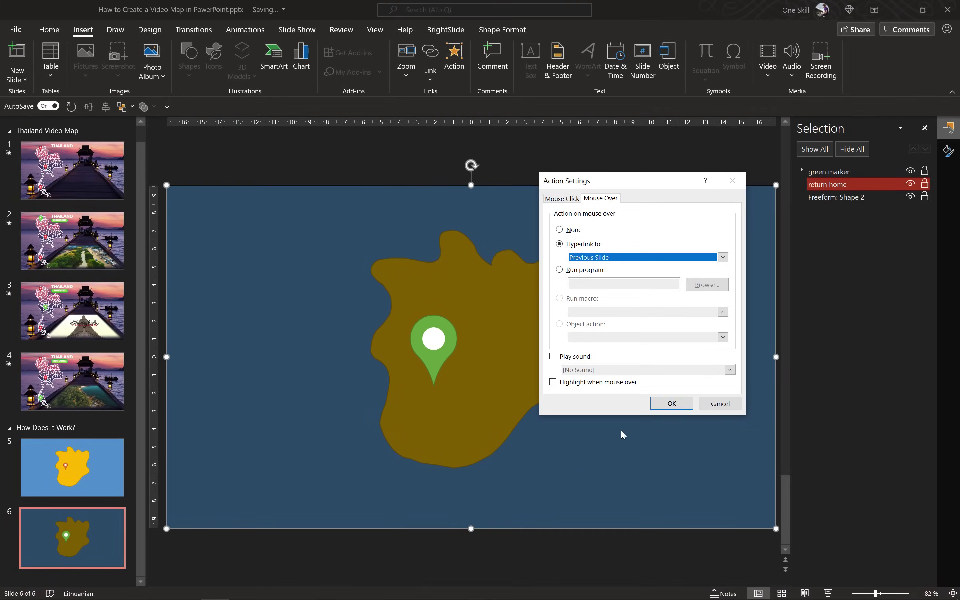
pyautogui.click(668, 404)
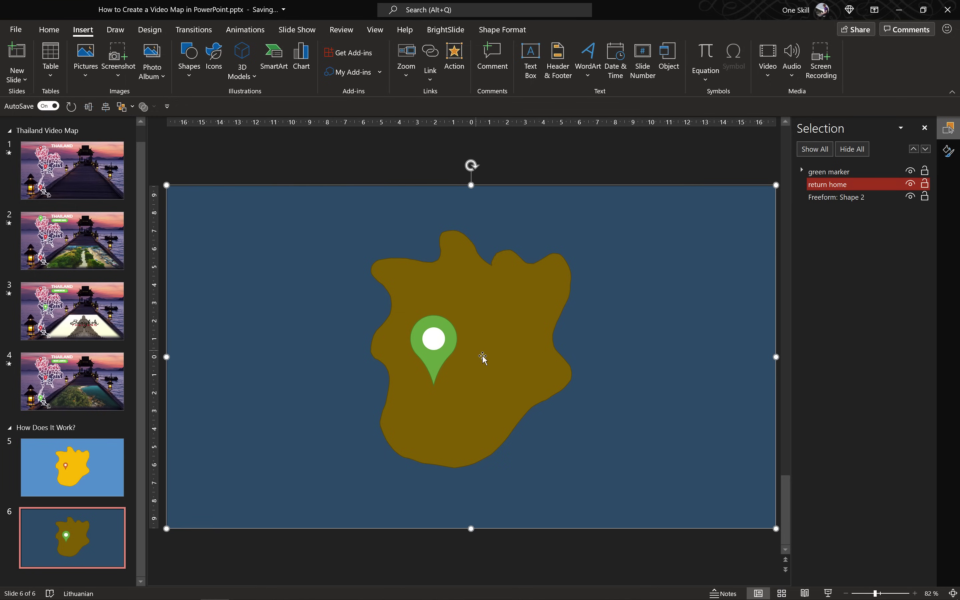
# Run the slide show from slide 5 to test moving repeatedly onto and off the pin, and return to editing.
pyautogui.click(92, 466)
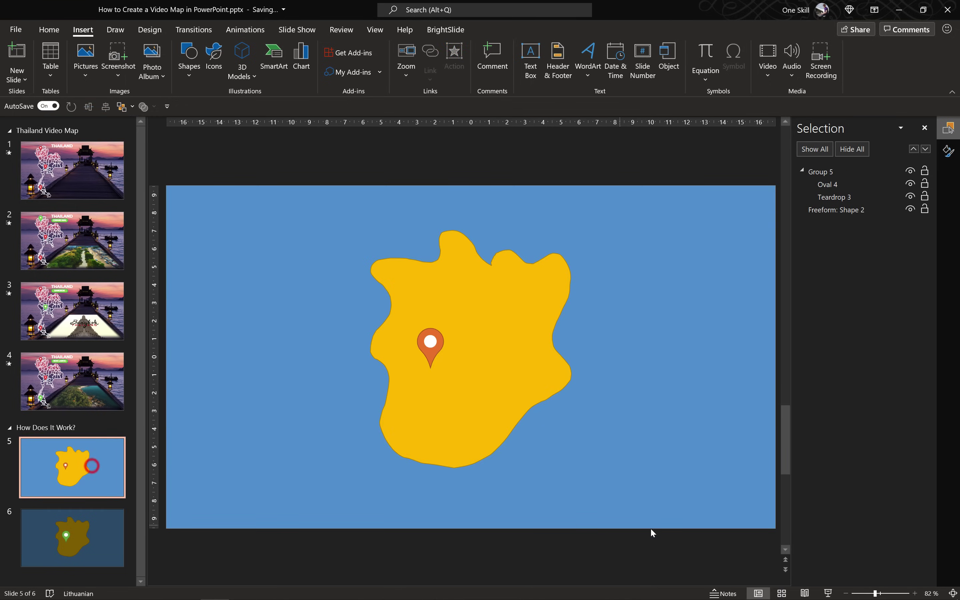
pyautogui.click(828, 593)
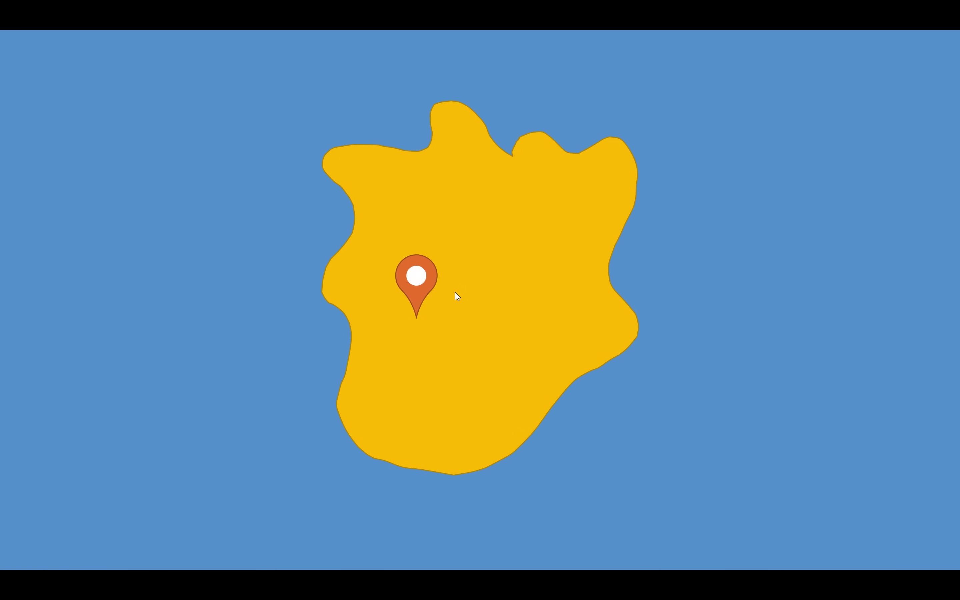
pyautogui.click(436, 284)
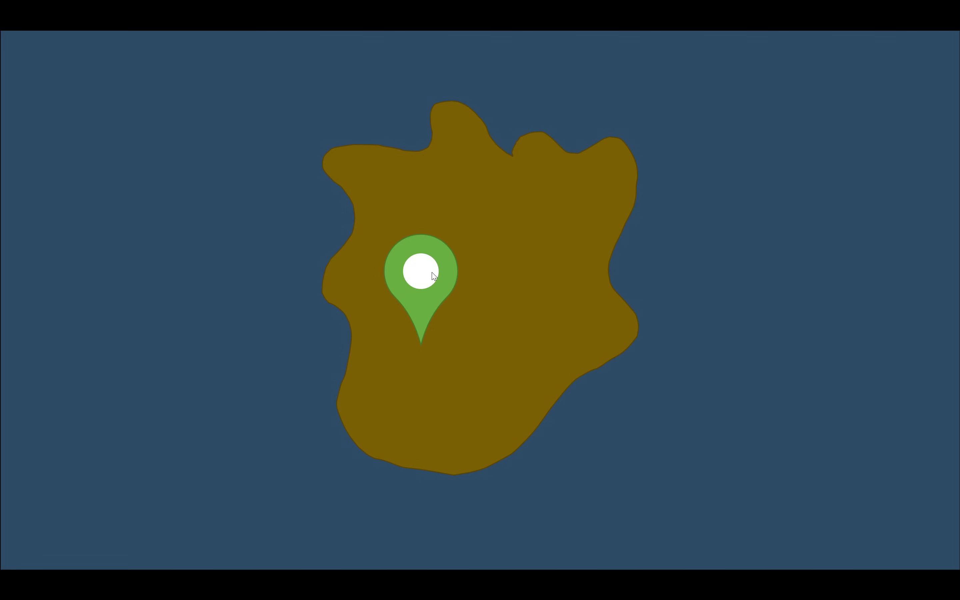
pyautogui.click(457, 277)
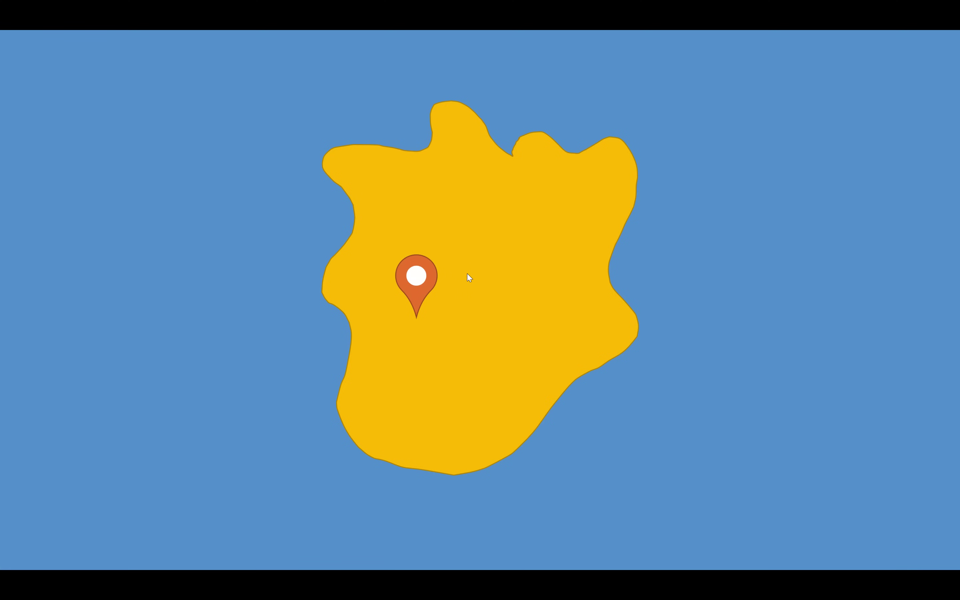
pyautogui.click(435, 274)
pyautogui.click(452, 279)
pyautogui.click(440, 280)
pyautogui.click(447, 278)
pyautogui.click(456, 279)
pyautogui.click(464, 280)
pyautogui.press('Escape')
# Set the fill transparency of the return home shape on slide 6 to 100% and deselect it.
pyautogui.click(80, 537)
pyautogui.click(619, 302)
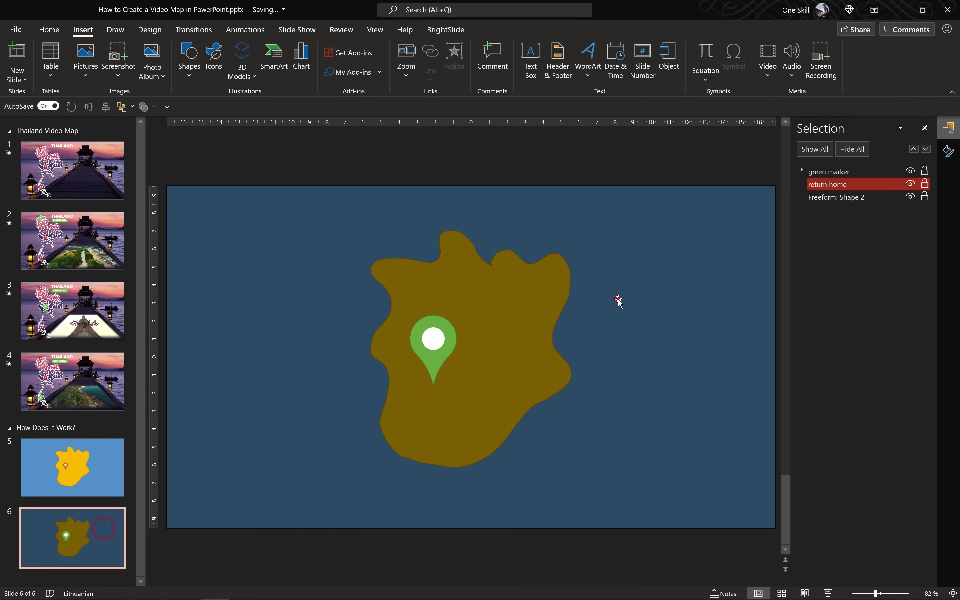
pyautogui.click(617, 301)
pyautogui.click(947, 150)
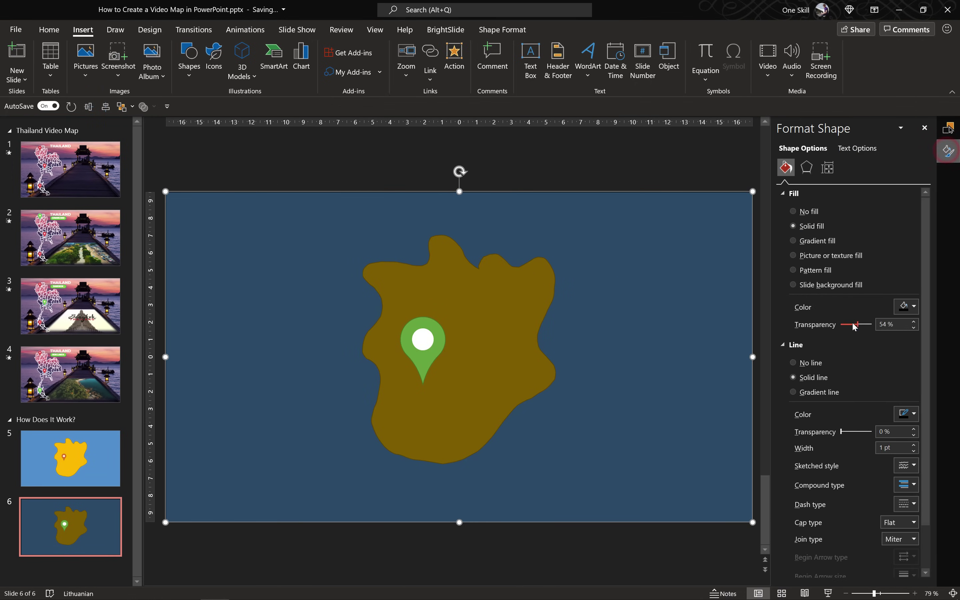
pyautogui.moveTo(857, 325); pyautogui.dragTo(874, 325)
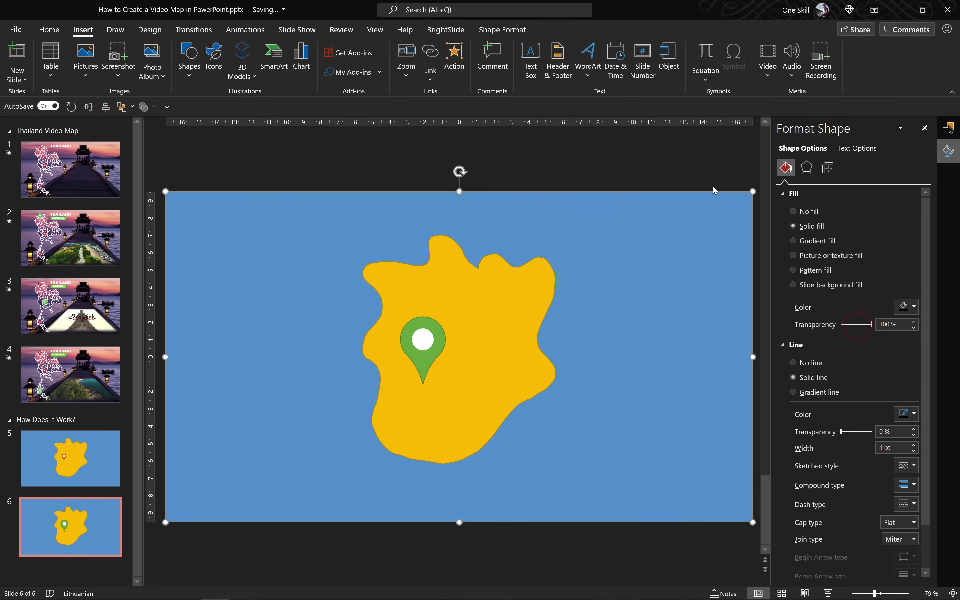
pyautogui.press('Escape')
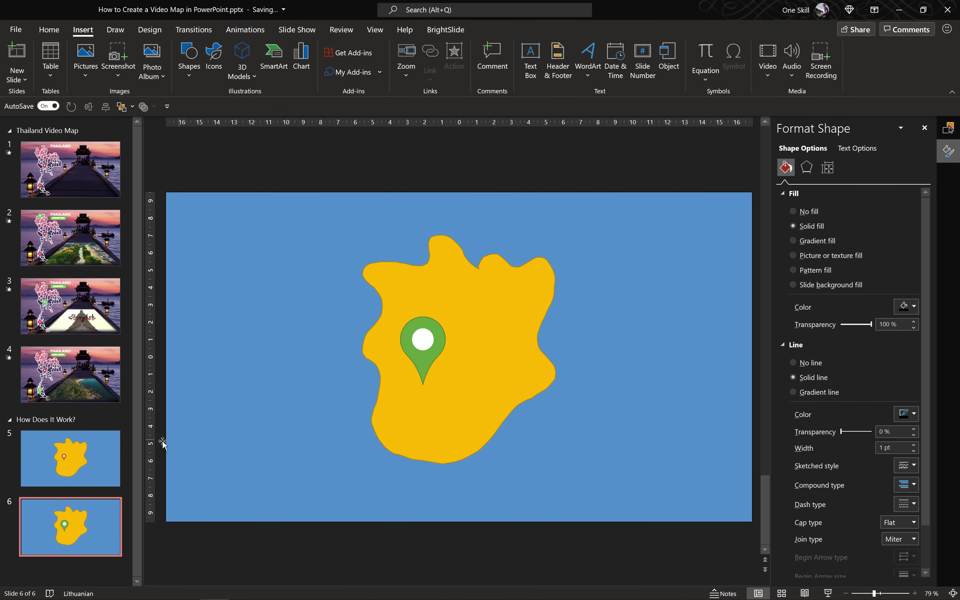
# Run the slide show from slide 5 to test the pin with the fully transparent return home shape.
pyautogui.click(102, 456)
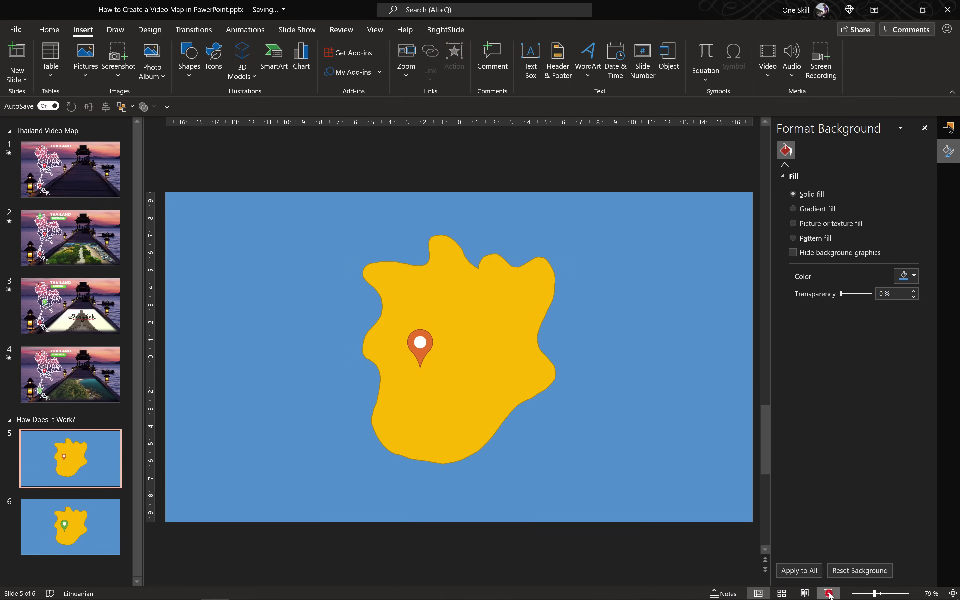
pyautogui.click(828, 593)
pyautogui.click(451, 279)
pyautogui.click(452, 279)
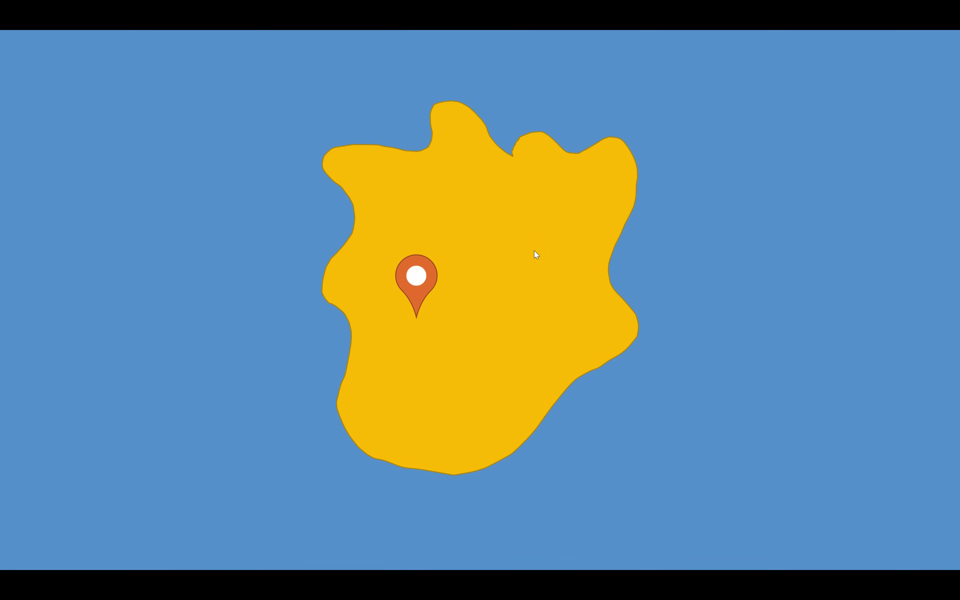
pyautogui.press('Escape')
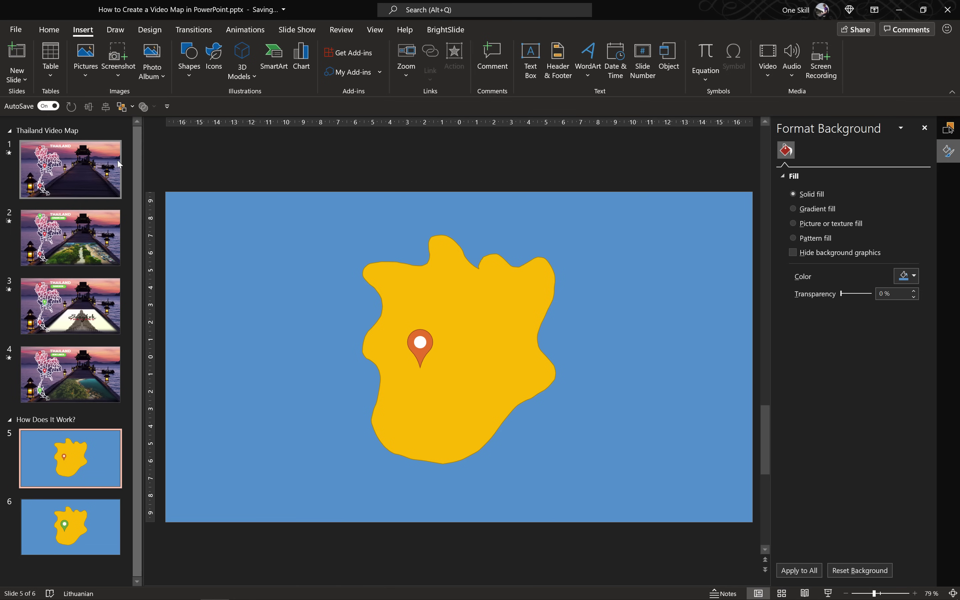
# Run the slide show from slide 1 to preview the Chiang Mai pin on the Thailand map, and exit the show.
pyautogui.click(91, 166)
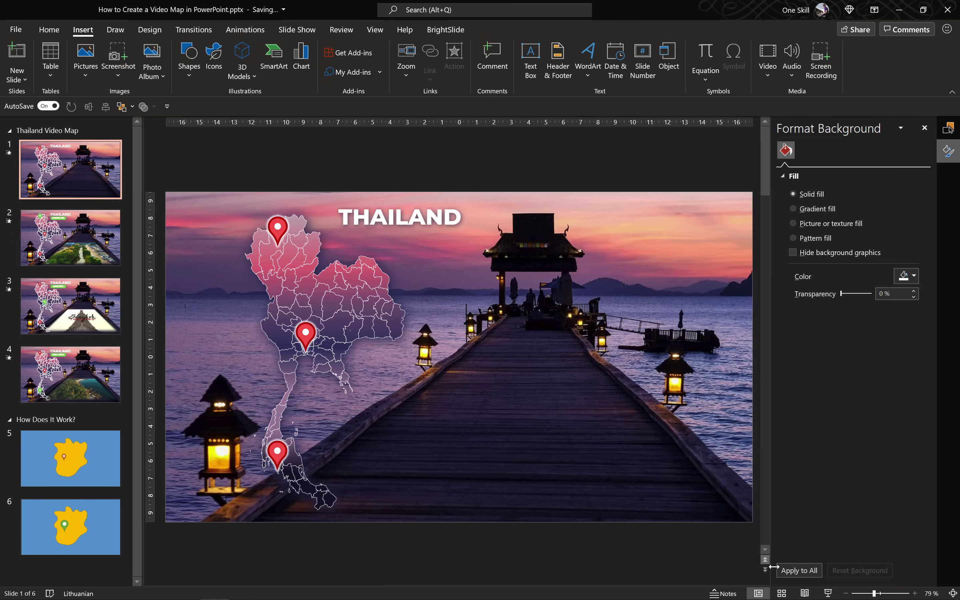
pyautogui.click(828, 593)
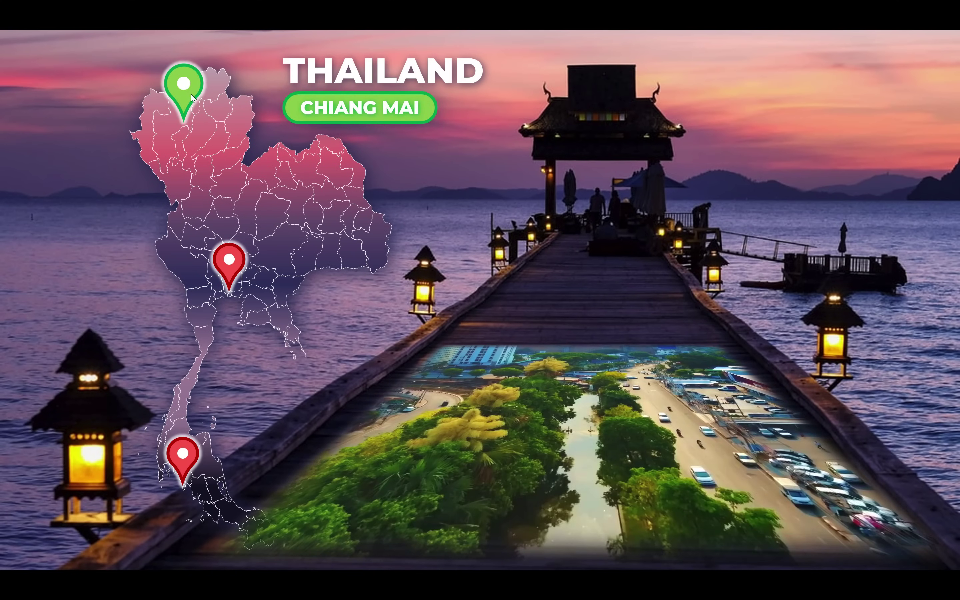
pyautogui.moveTo(199, 102)
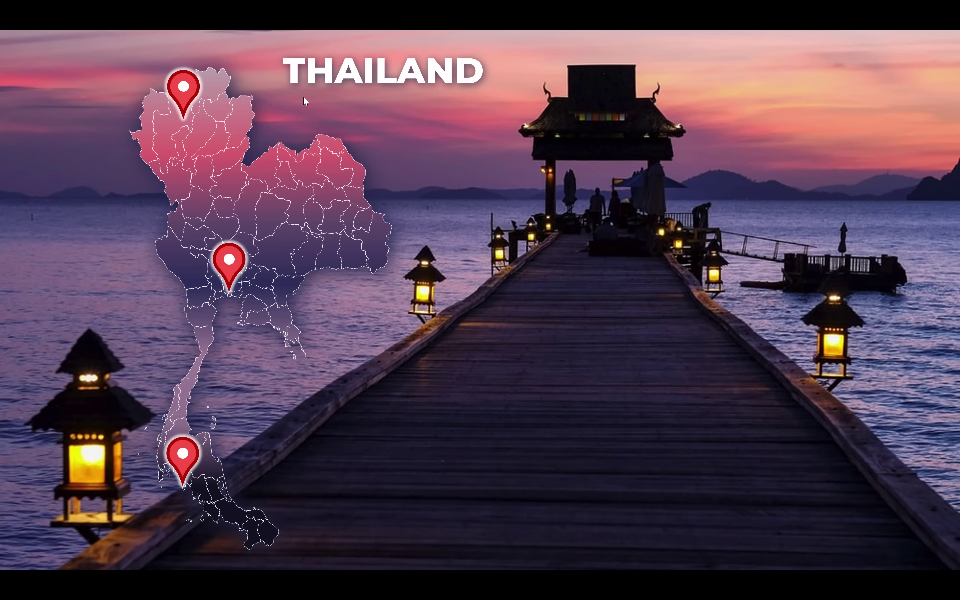
pyautogui.press('Escape')
# Review the available slide transitions, and examine the Thailand overview on slide 1 and the Chiang Mai layout on slide 2.
pyautogui.click(195, 29)
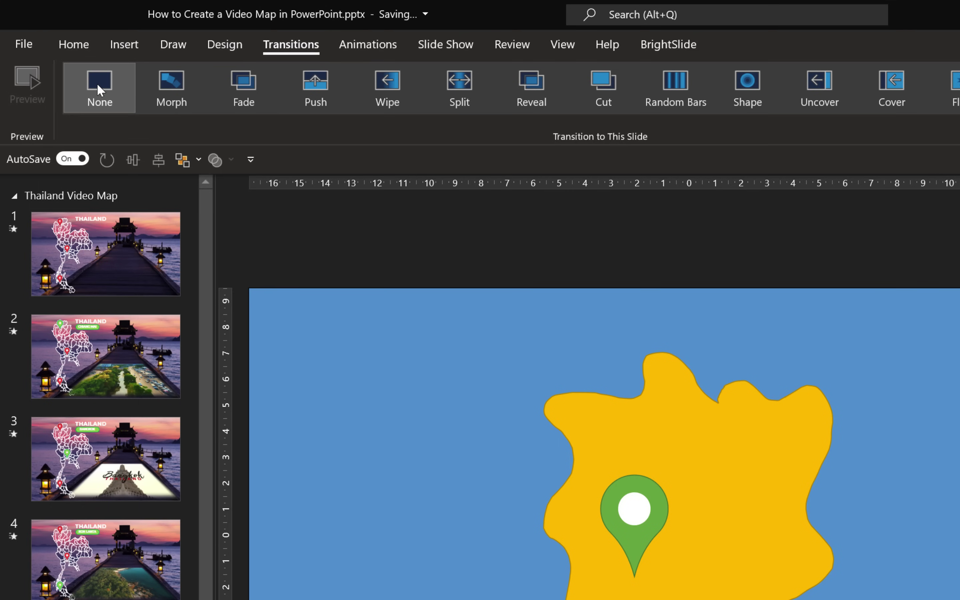
pyautogui.click(141, 263)
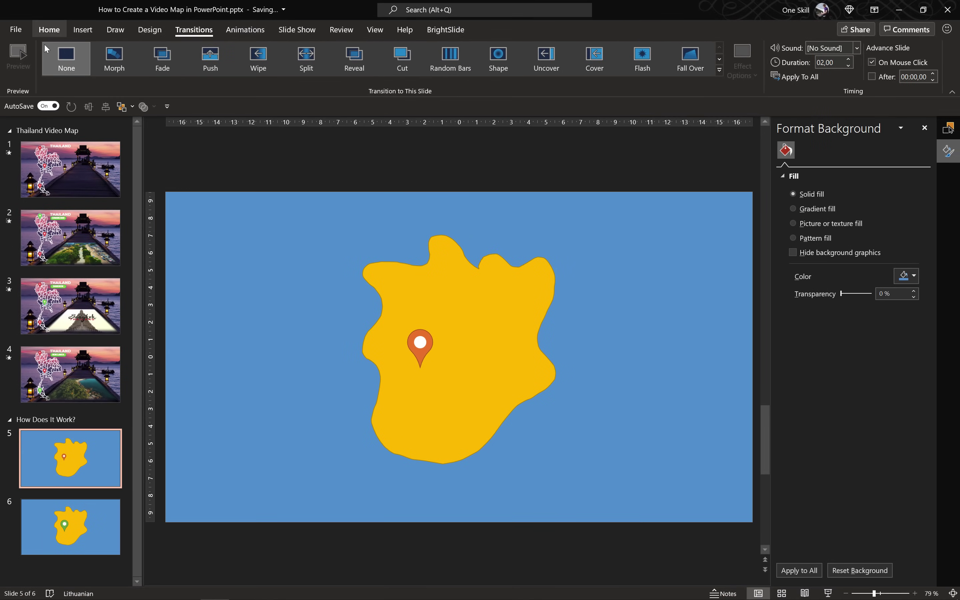
pyautogui.click(48, 29)
pyautogui.click(70, 169)
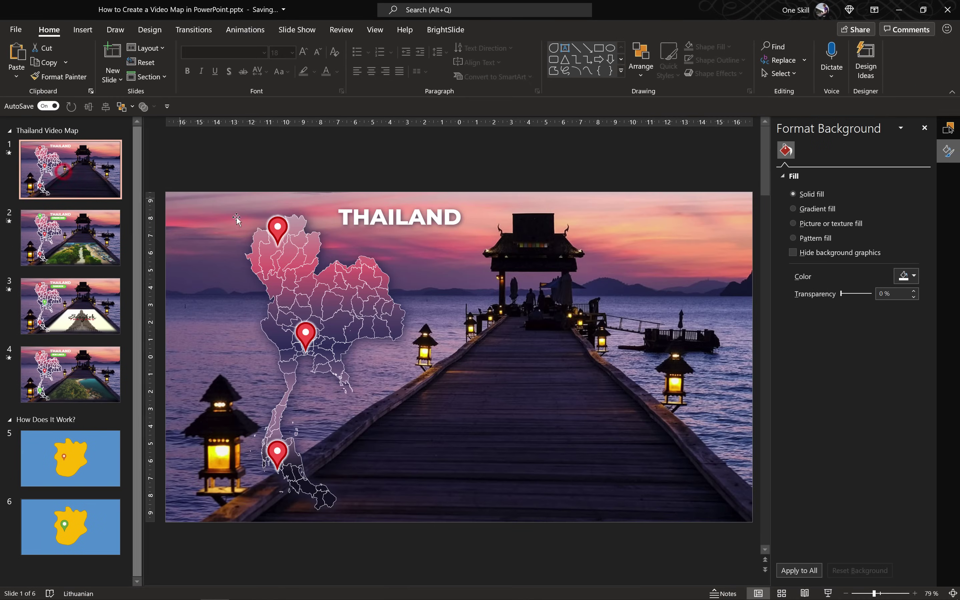
pyautogui.press('Down')
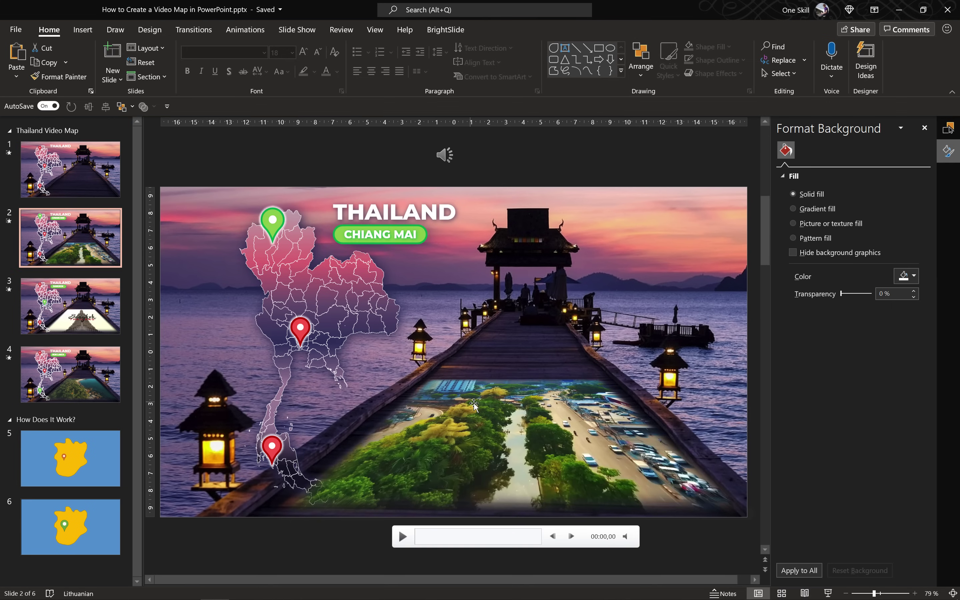
pyautogui.moveTo(447, 159)
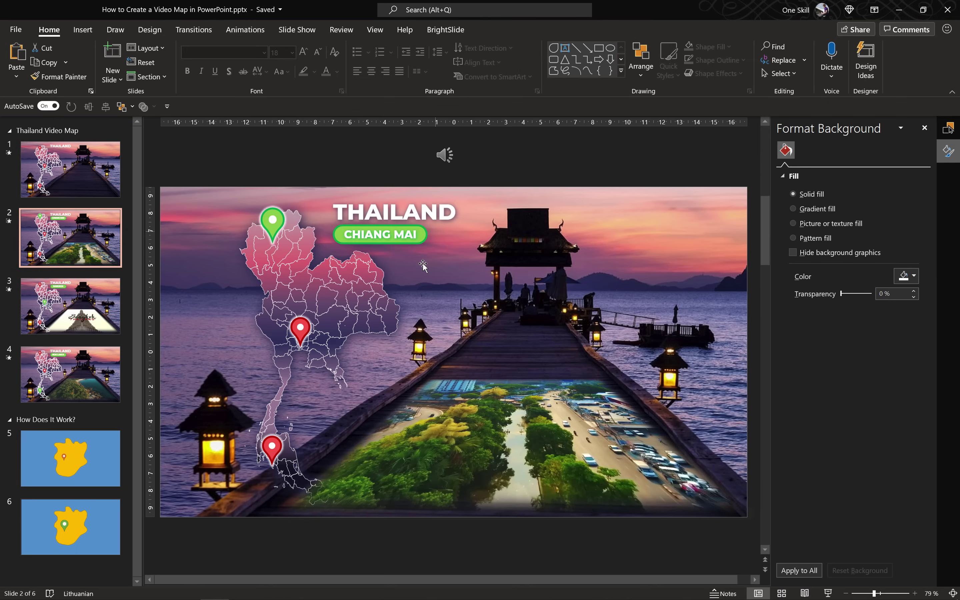
# Add a section named "Chiang Mai" after slide 6 and insert a new blank slide in it.
pyautogui.rightClick(57, 562)
pyautogui.click(95, 552)
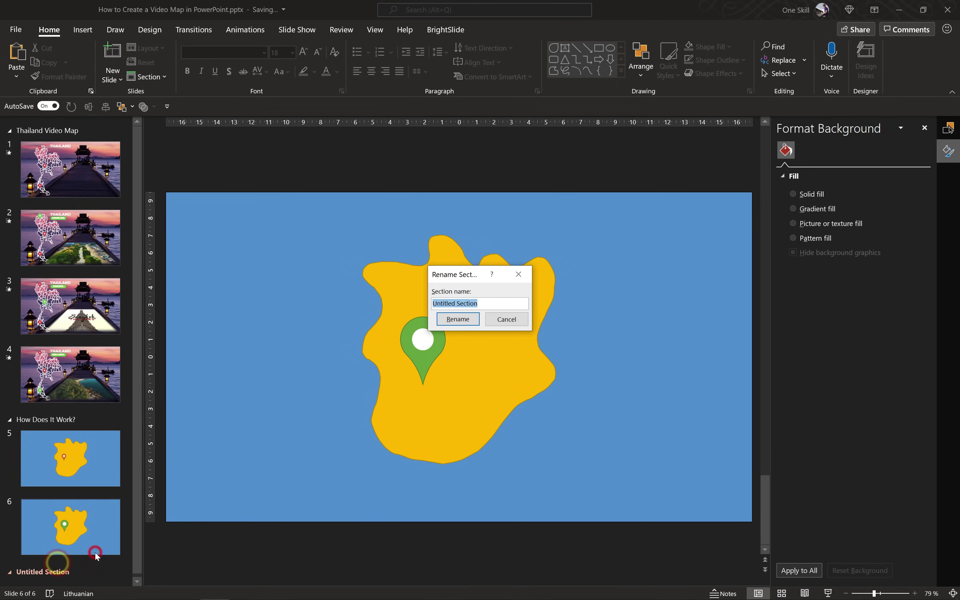
pyautogui.write('Chiang Mai')
pyautogui.press('Return')
pyautogui.press('Return')
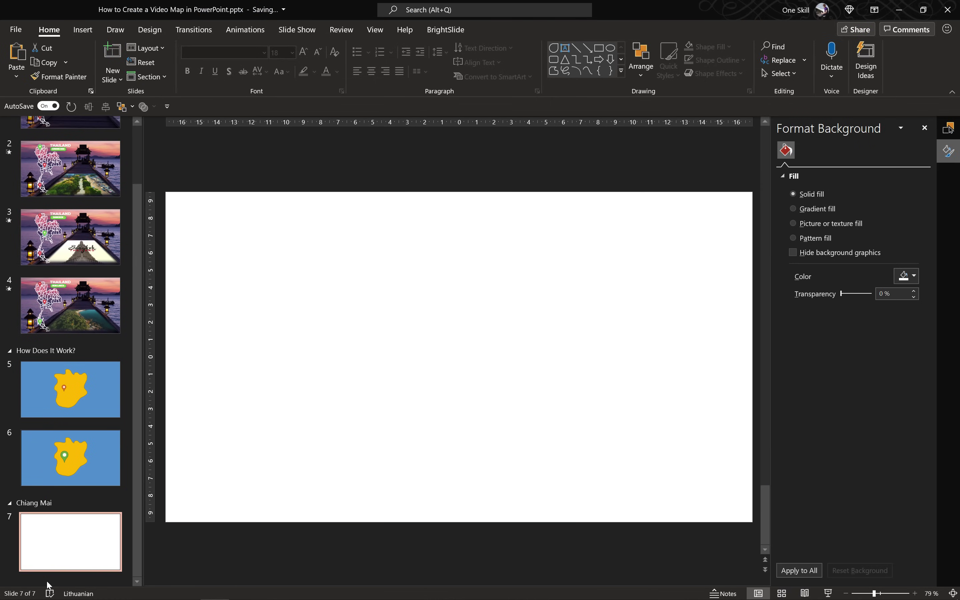
pyautogui.moveTo(137, 190); pyautogui.dragTo(119, 146)
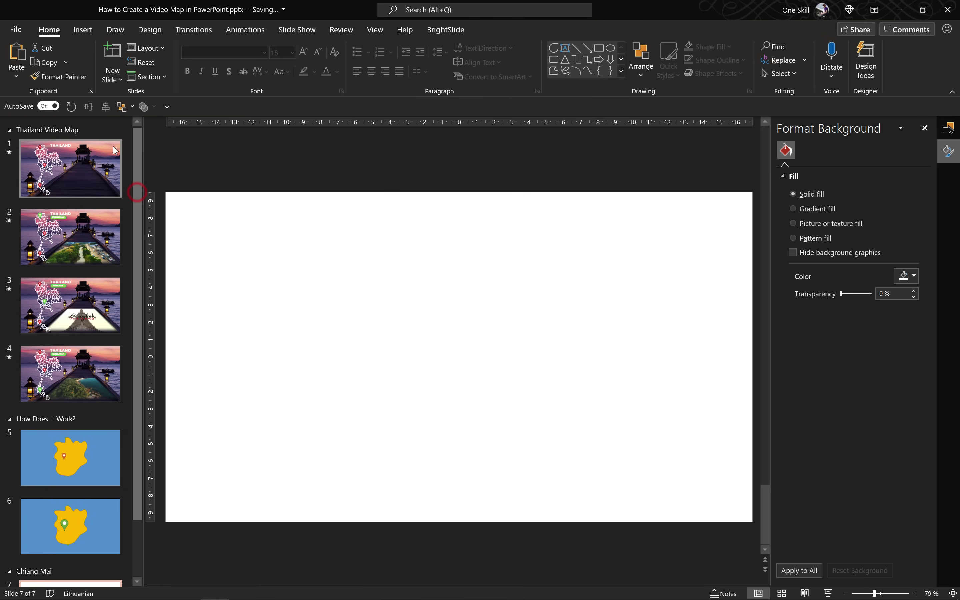
# Copy the pier-at-sunset photo from the Unsplash page in the browser and paste it onto slide 7 in PowerPoint.
pyautogui.click(119, 147)
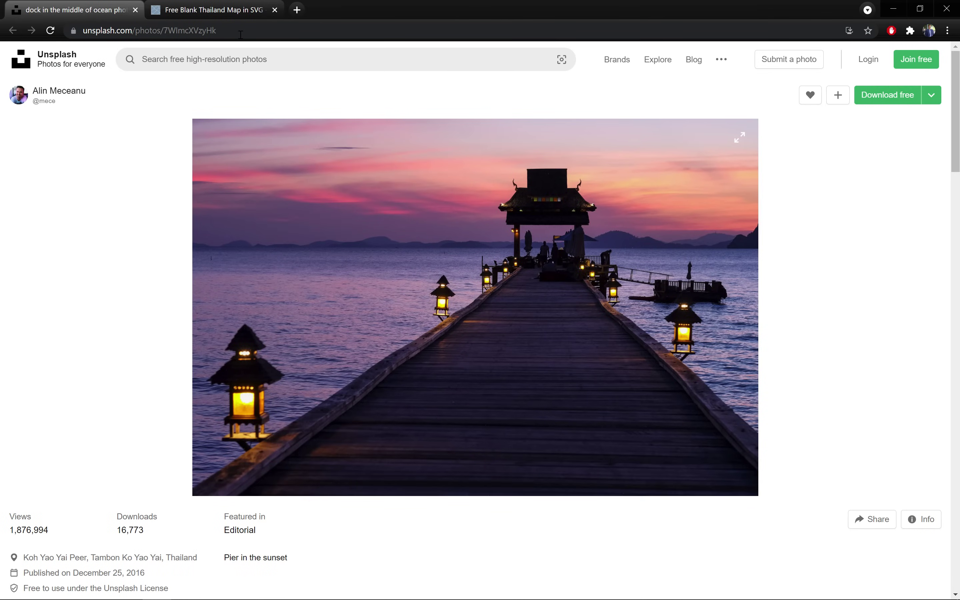
pyautogui.rightClick(362, 256)
pyautogui.click(397, 294)
pyautogui.hotkey('alt', 'Tab')
pyautogui.click(90, 540)
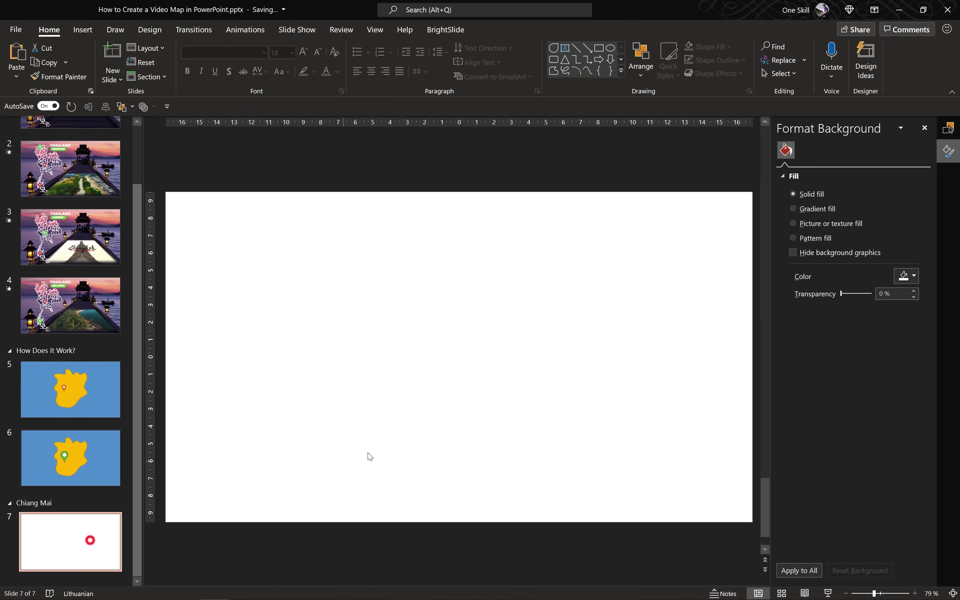
pyautogui.hotkey('ctrl', 'v')
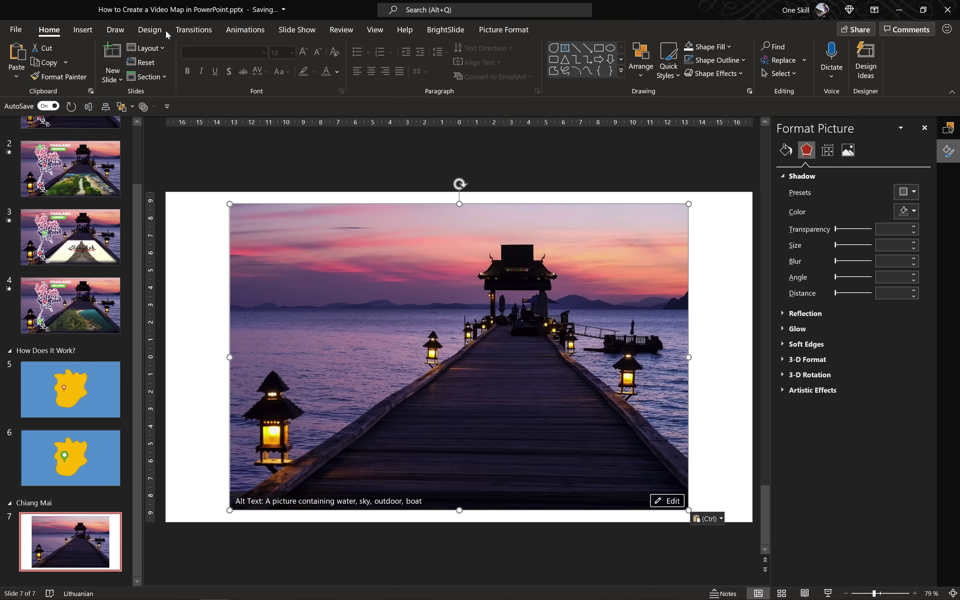
# Check which slide size the presentation uses.
pyautogui.click(150, 30)
pyautogui.click(823, 79)
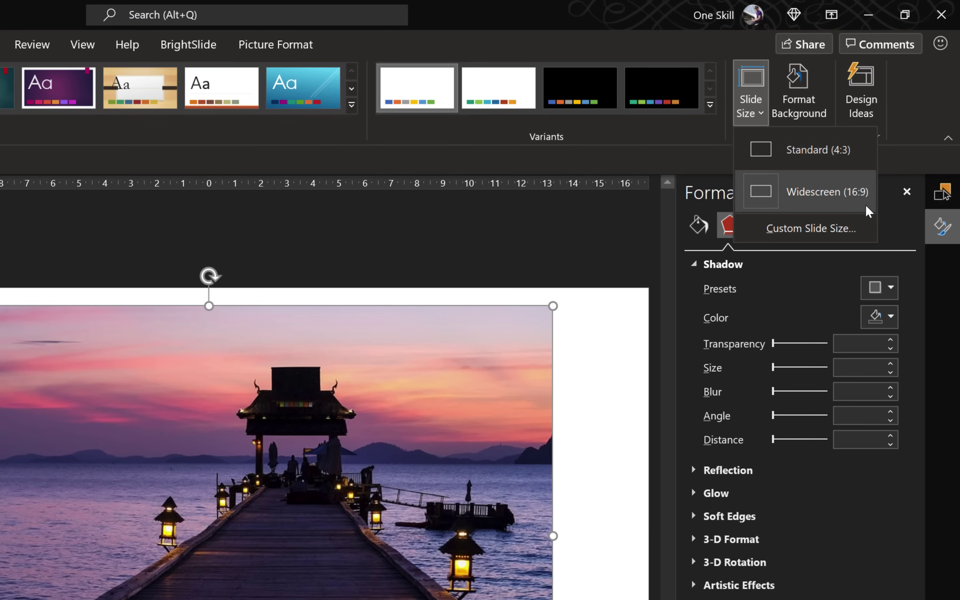
pyautogui.click(866, 207)
pyautogui.click(49, 30)
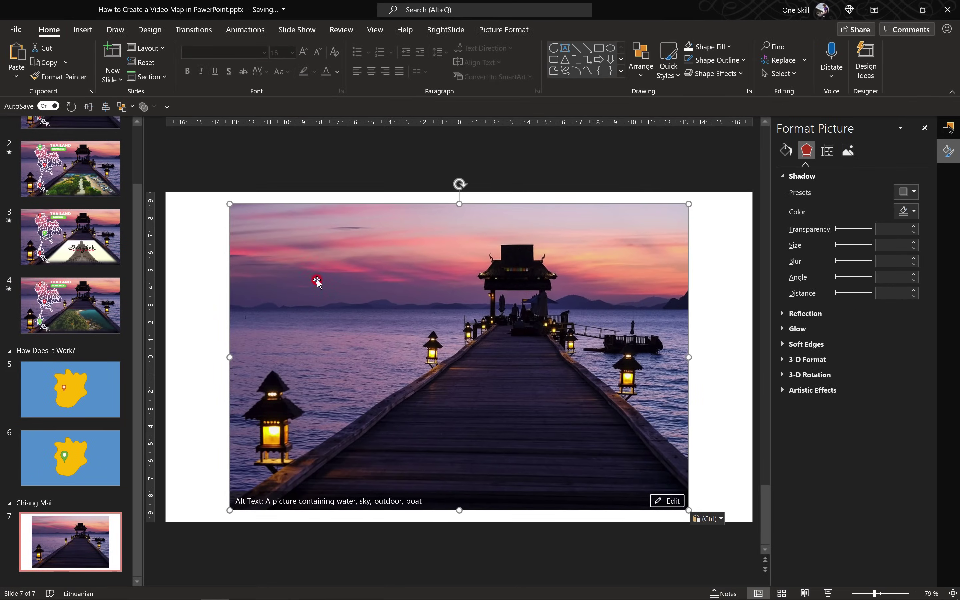
# Crop the pier photo to a 16:9 aspect ratio.
pyautogui.click(496, 31)
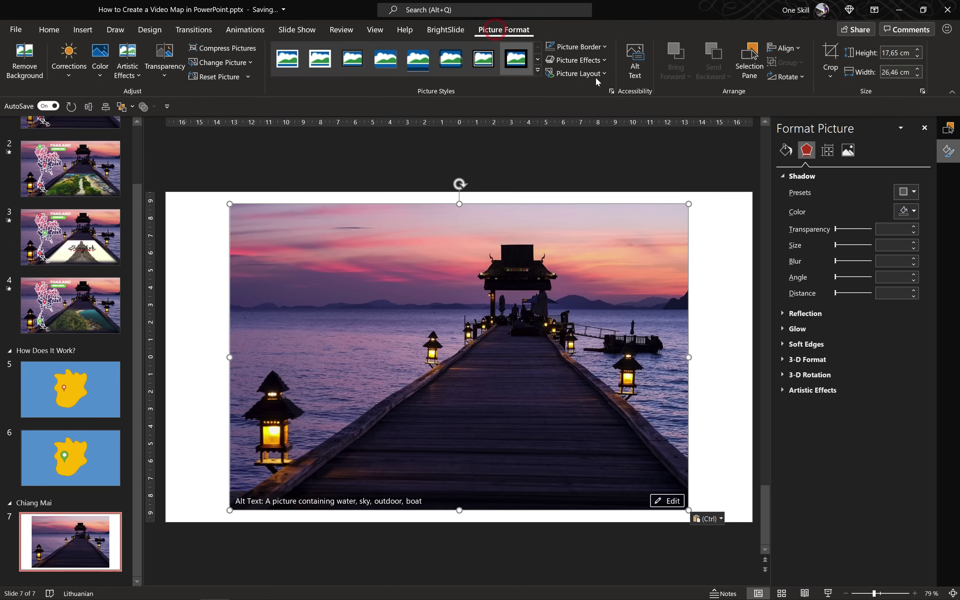
pyautogui.click(832, 81)
pyautogui.moveTo(860, 129)
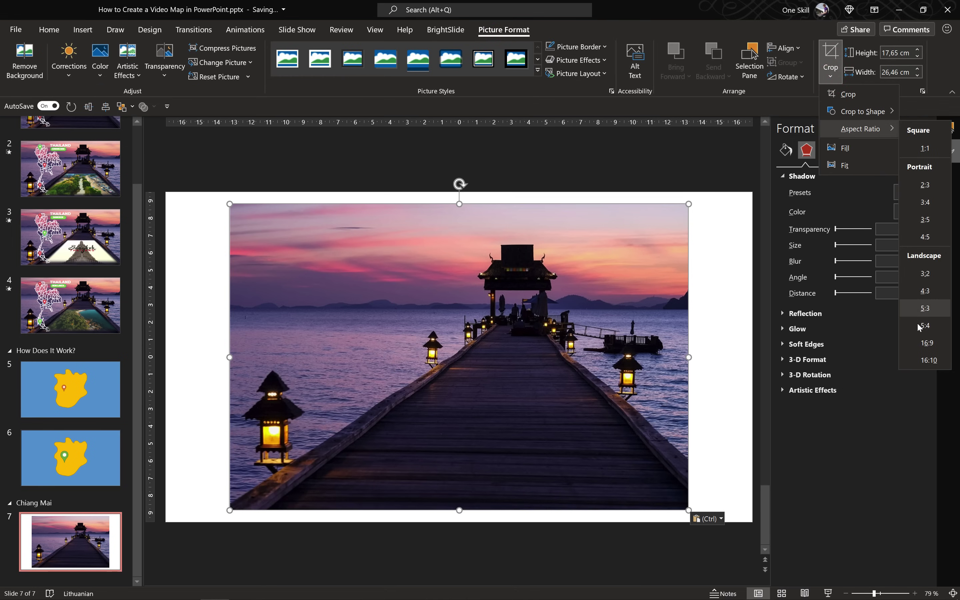
pyautogui.click(928, 344)
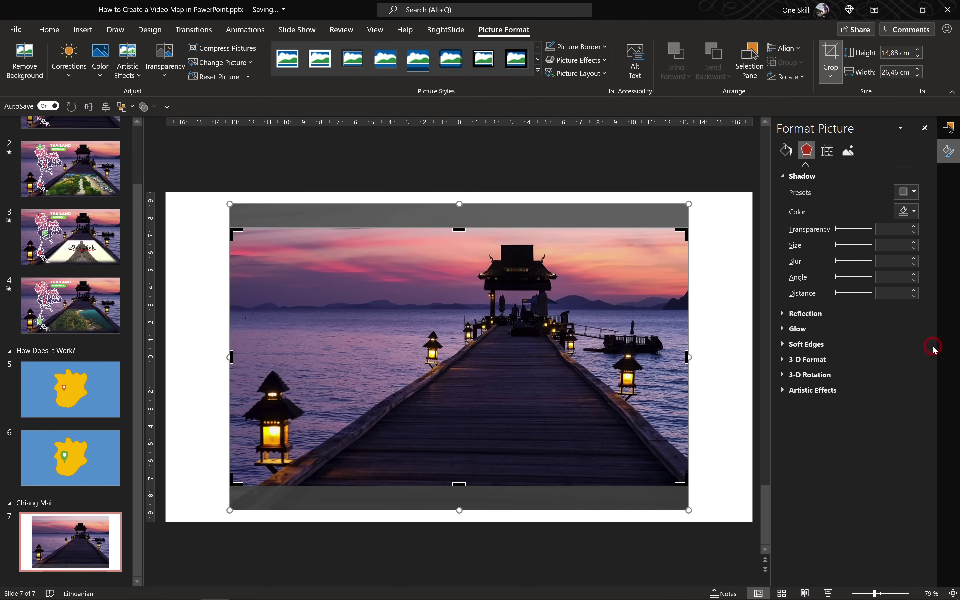
pyautogui.click(831, 54)
# Align the cropped photo with the slide's upper-left corner and enlarge it to cover the whole slide.
pyautogui.moveTo(279, 289); pyautogui.dragTo(221, 247)
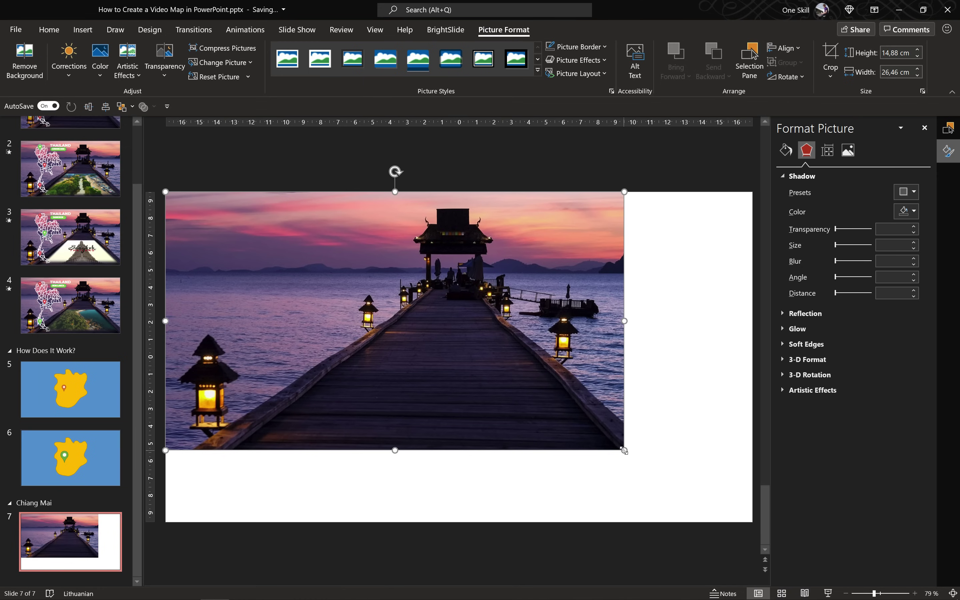
pyautogui.moveTo(624, 450); pyautogui.dragTo(731, 521)
pyautogui.click(602, 161)
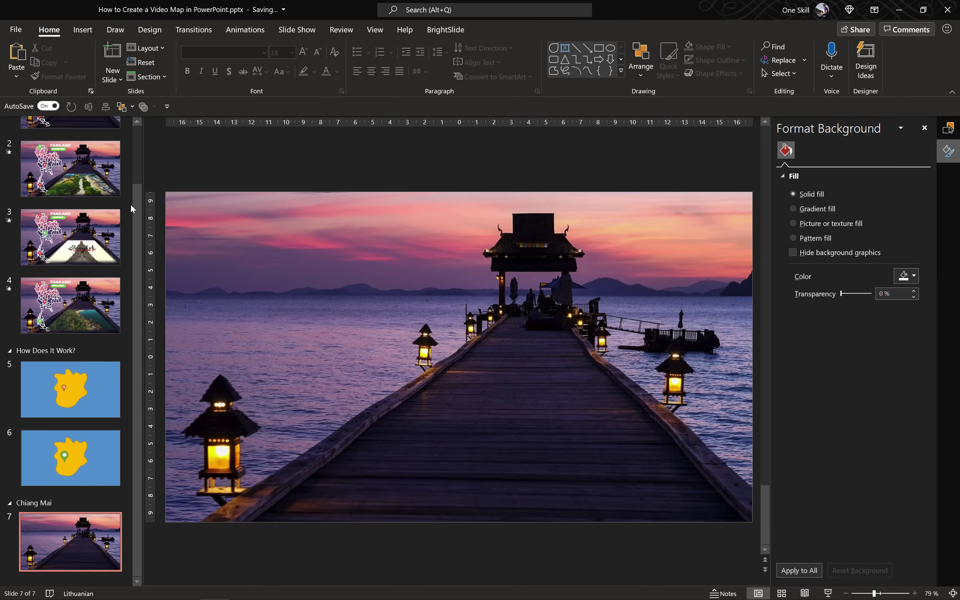
# Review the finished Thailand map layout on slide 1, and return to slide 7.
pyautogui.press('Home')
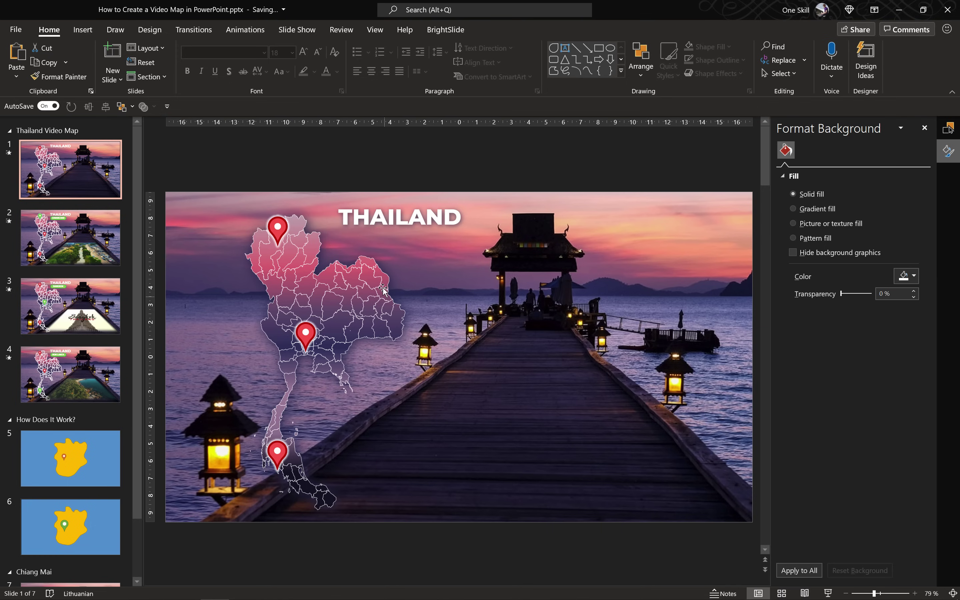
pyautogui.scroll(-3, 88, 516)
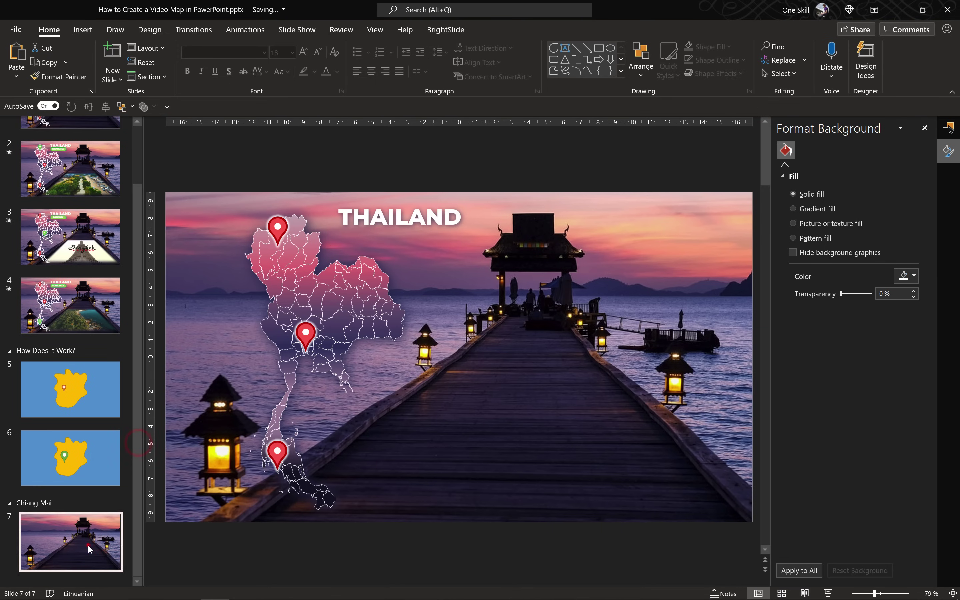
pyautogui.click(88, 544)
# Look over the free Thailand SVG map on simplemaps in the browser, and add the map file from File Explorer to slide 7.
pyautogui.hotkey('alt', 'Tab')
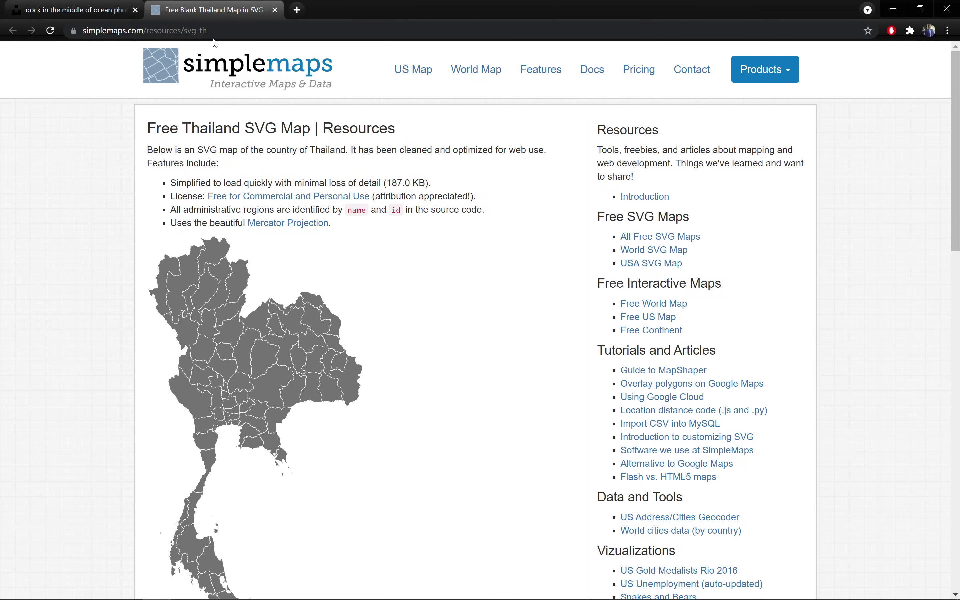
pyautogui.scroll(-5, 162, 273)
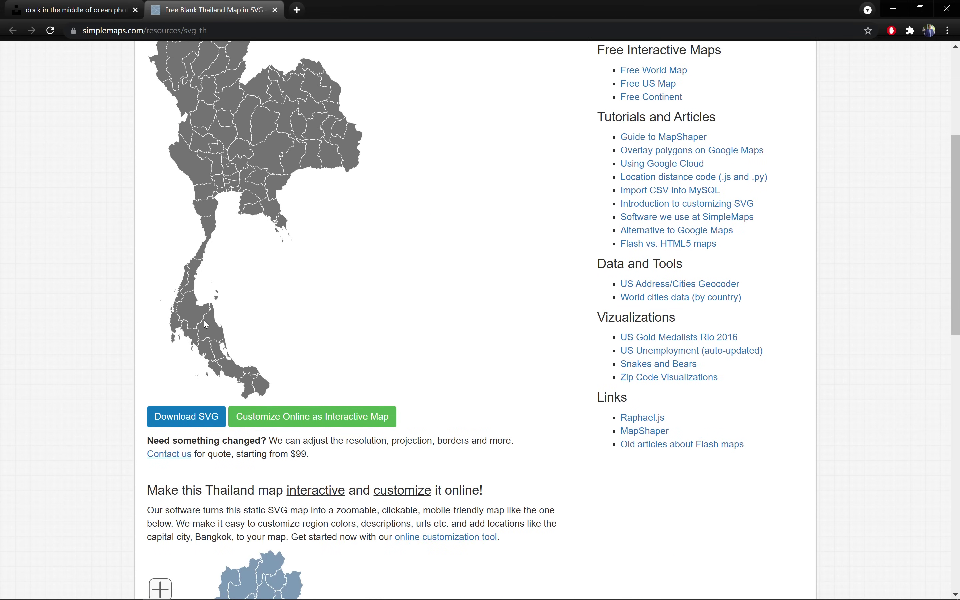
pyautogui.scroll(5, 200, 327)
pyautogui.hotkey('alt', 'Tab')
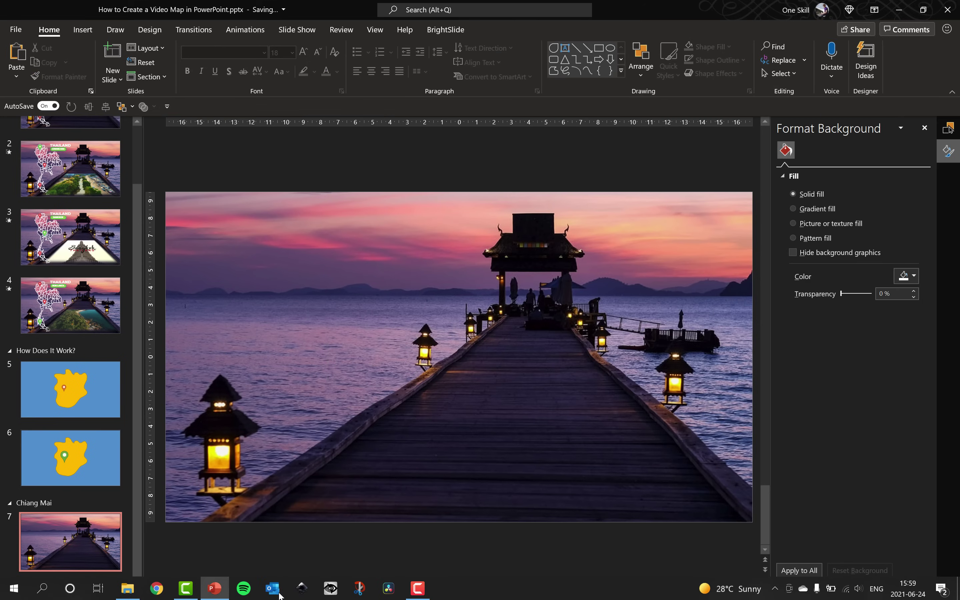
pyautogui.click(130, 588)
pyautogui.moveTo(570, 396); pyautogui.dragTo(360, 323)
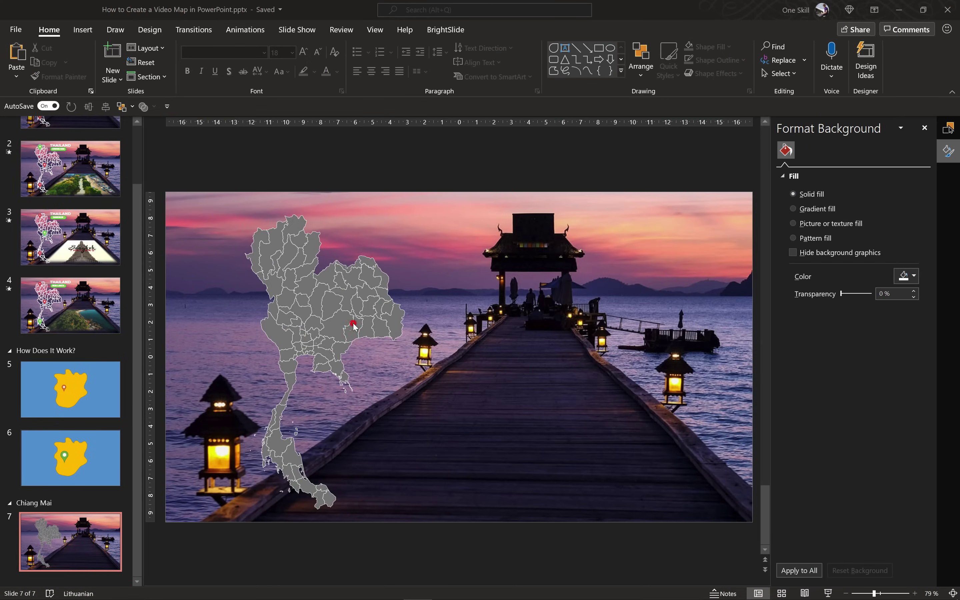
# Convert the Thailand map graphic to shapes and group all of its provinces.
pyautogui.click(351, 308)
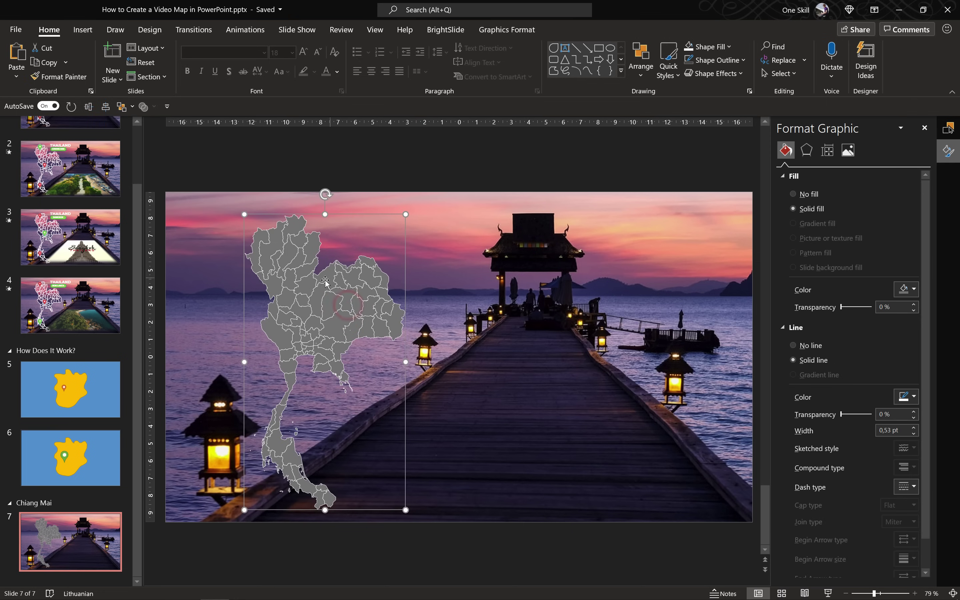
pyautogui.click(504, 30)
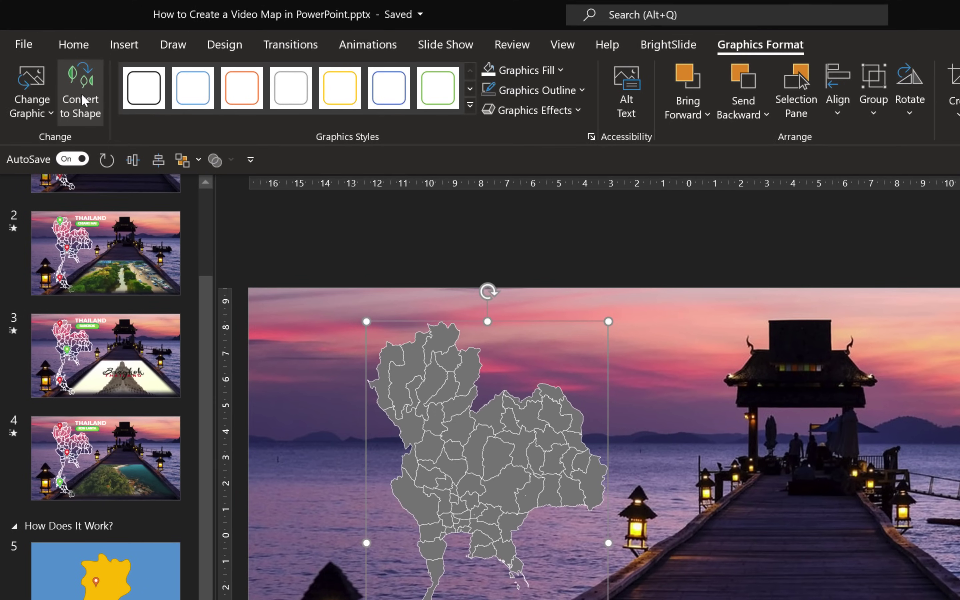
pyautogui.click(71, 86)
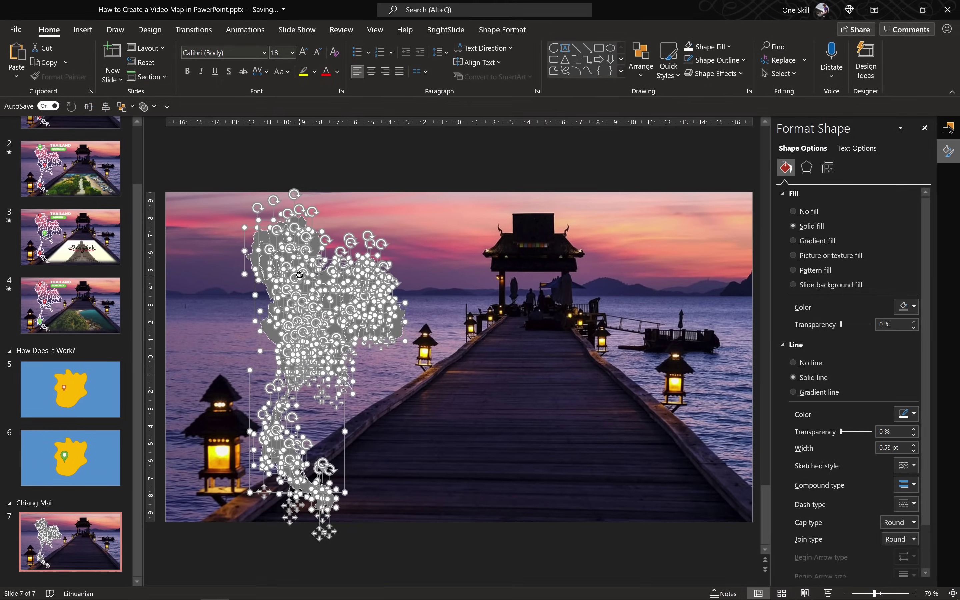
pyautogui.hotkey('ctrl', 'g')
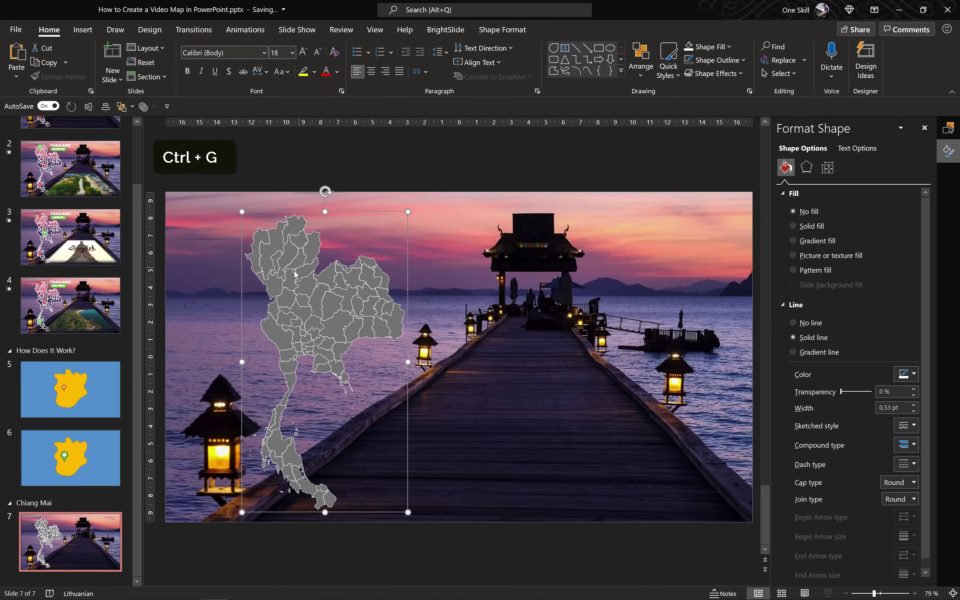
# Rename the map group as "Thailand Map" and the pier picture as "Background Photo".
pyautogui.click(948, 127)
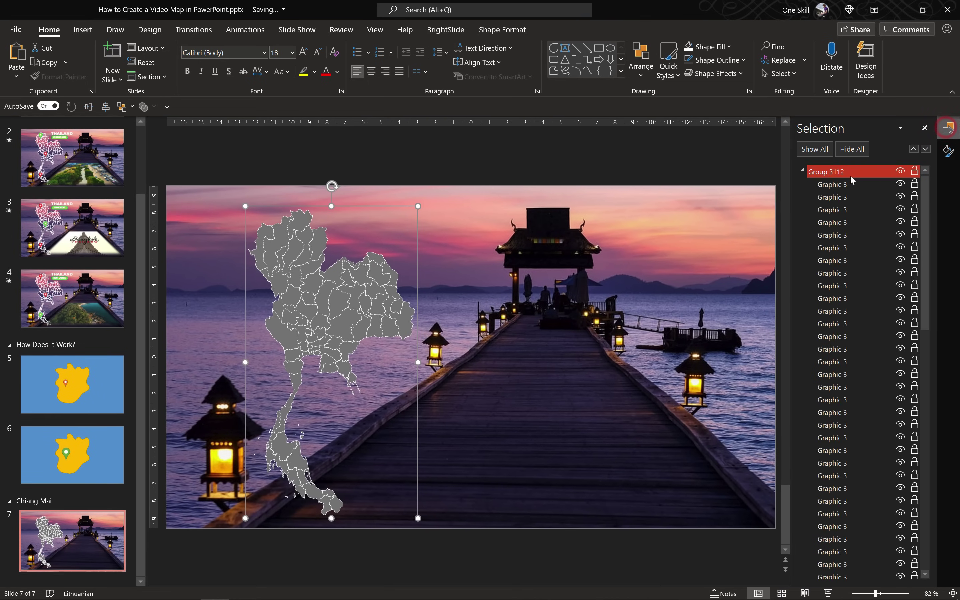
pyautogui.click(802, 173)
pyautogui.doubleClick(807, 171)
pyautogui.write('Thailand Map')
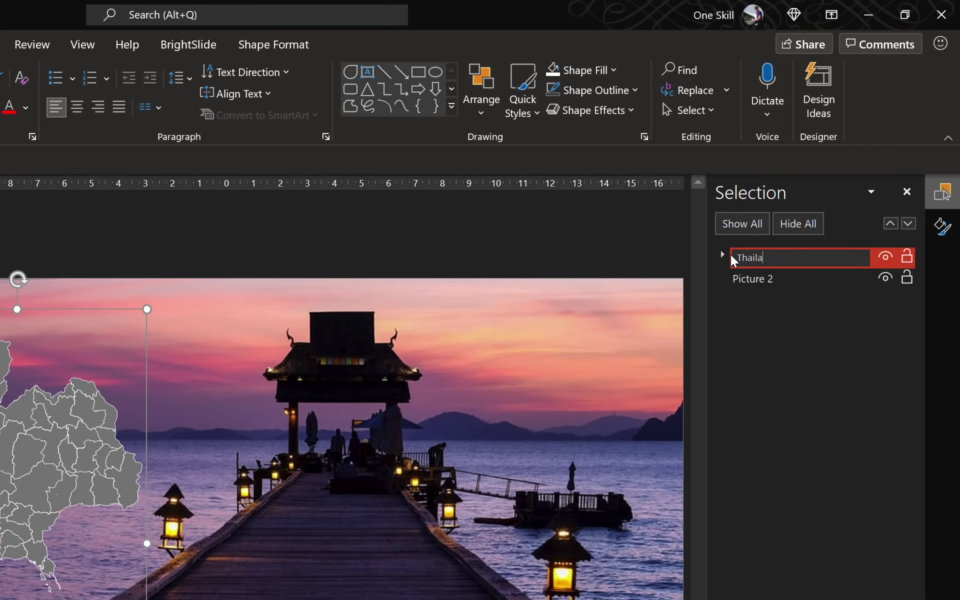
pyautogui.press('Return')
pyautogui.doubleClick(735, 277)
pyautogui.write('Background Photo')
pyautogui.press('Return')
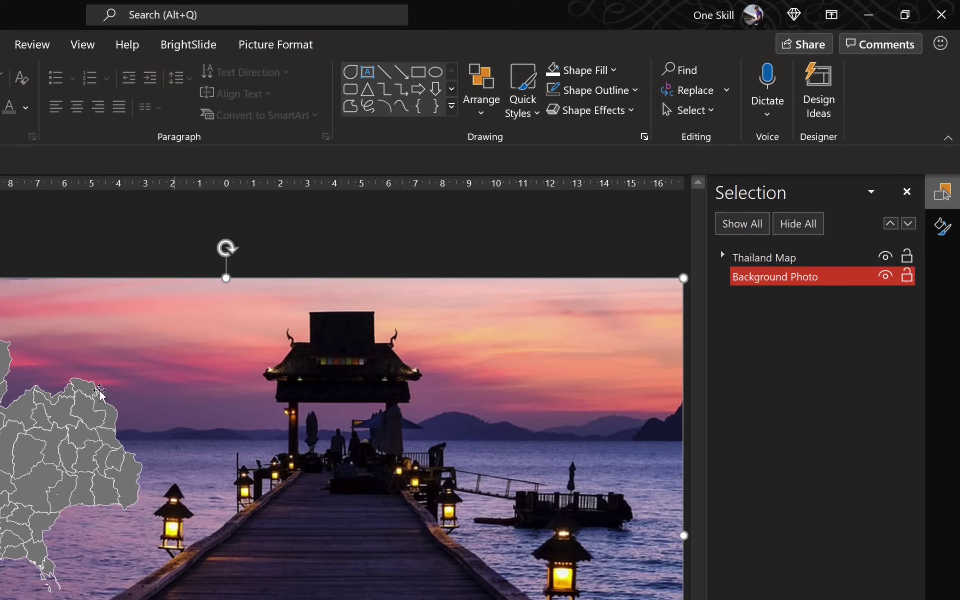
# Select the map group on slide 1 and examine its gradient fill settings.
pyautogui.click(36, 416)
pyautogui.press('Escape')
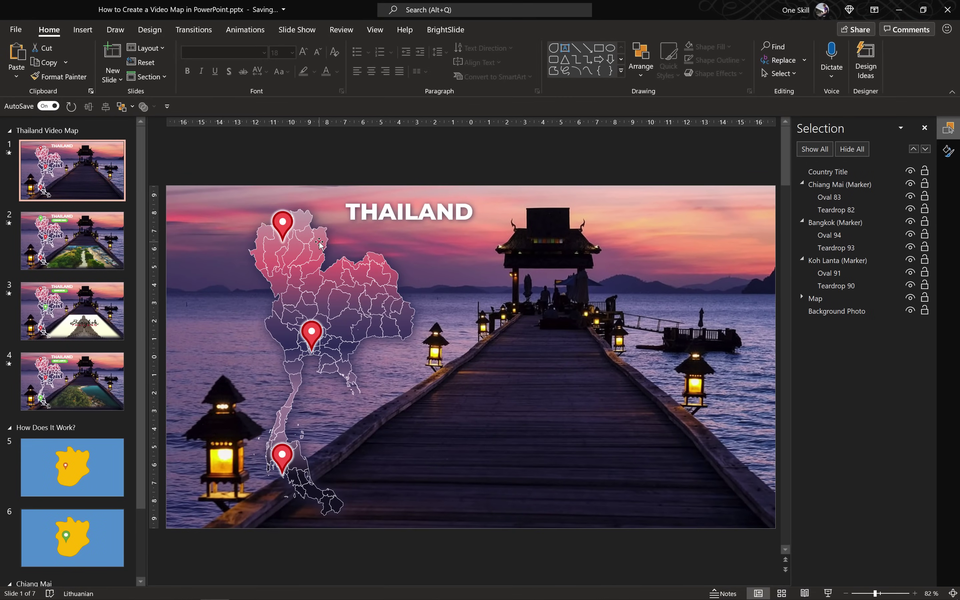
pyautogui.click(319, 244)
pyautogui.click(948, 150)
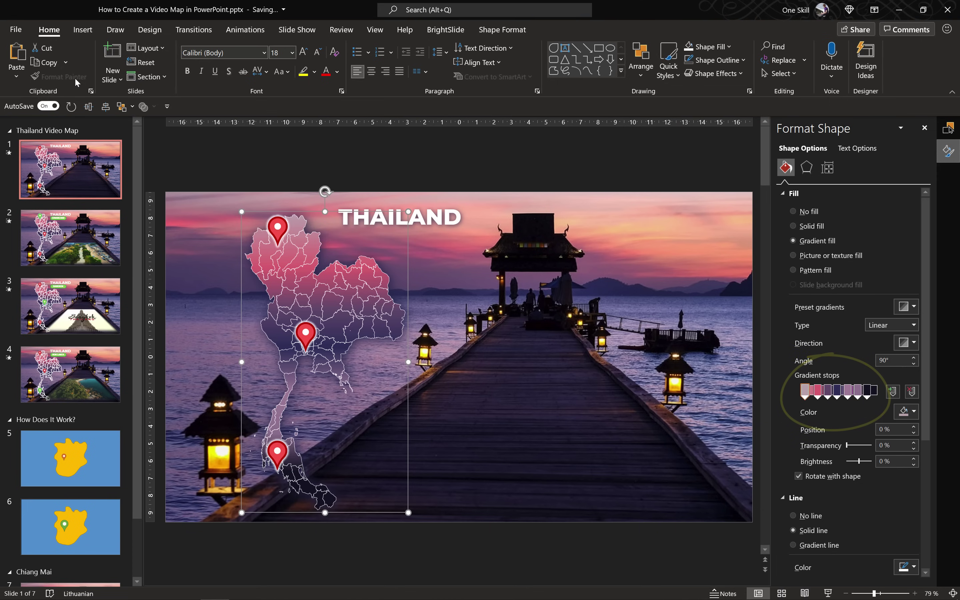
# Temporarily ungroup the slide 1 map to copy the formatting of one northern province, and undo the ungrouping.
pyautogui.rightClick(311, 243)
pyautogui.moveTo(363, 332)
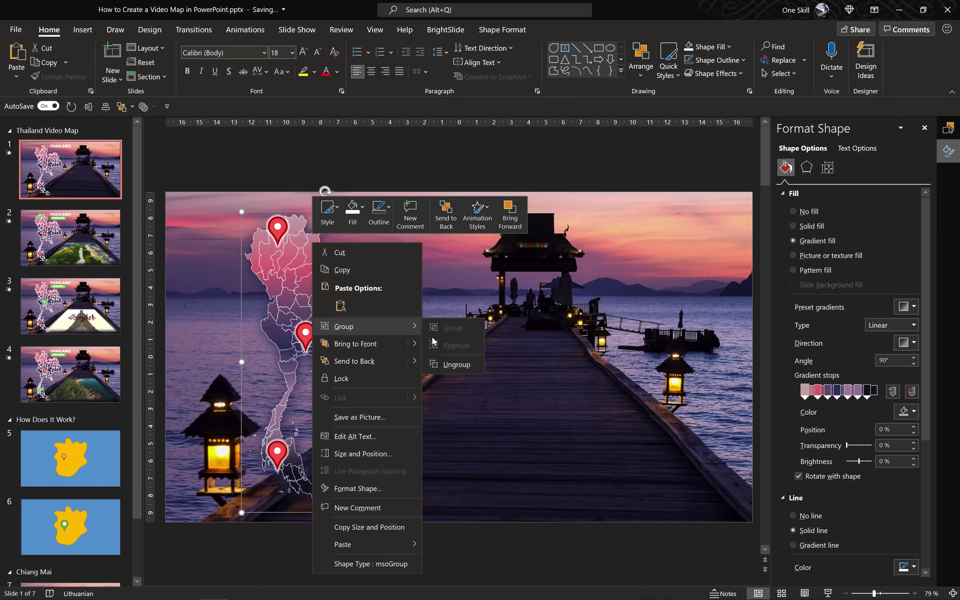
pyautogui.click(458, 364)
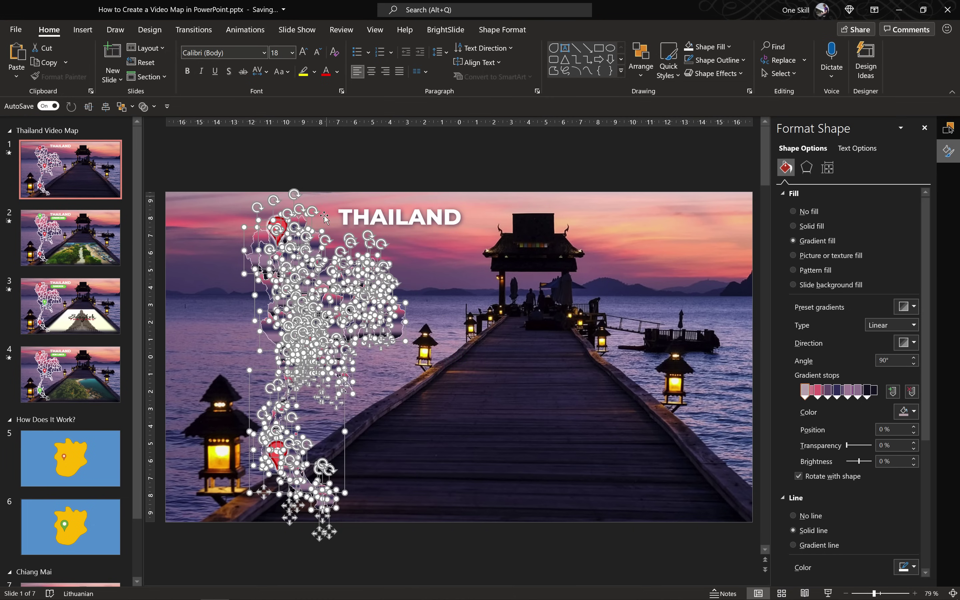
pyautogui.click(329, 174)
pyautogui.click(315, 246)
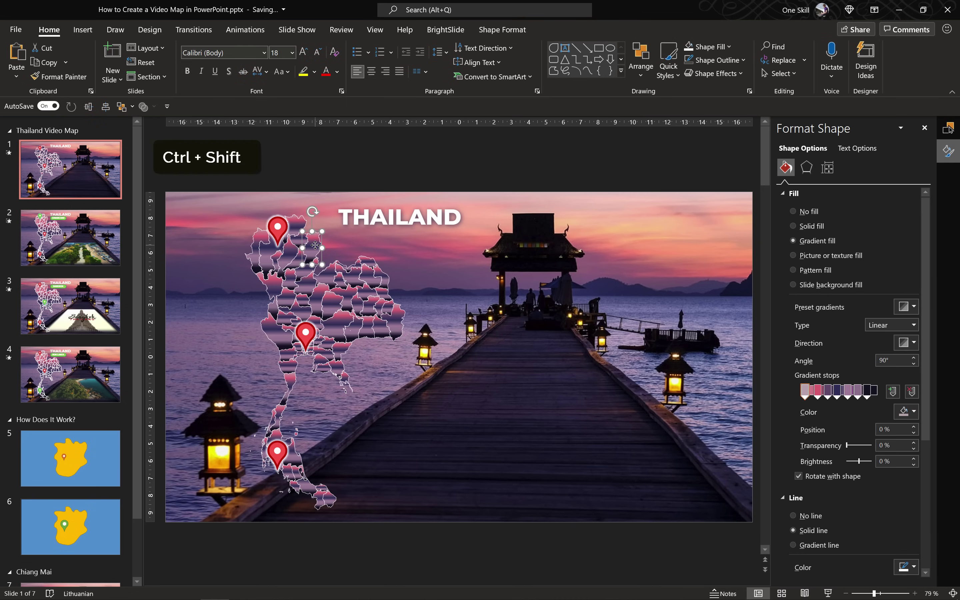
pyautogui.hotkey('ctrl', 'shift', 'c')
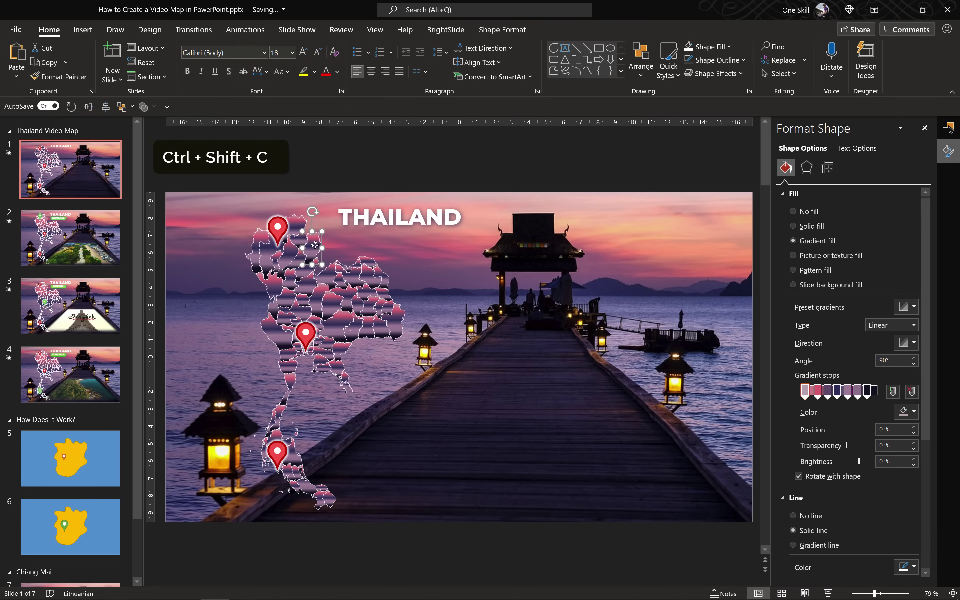
pyautogui.hotkey('ctrl', 'z')
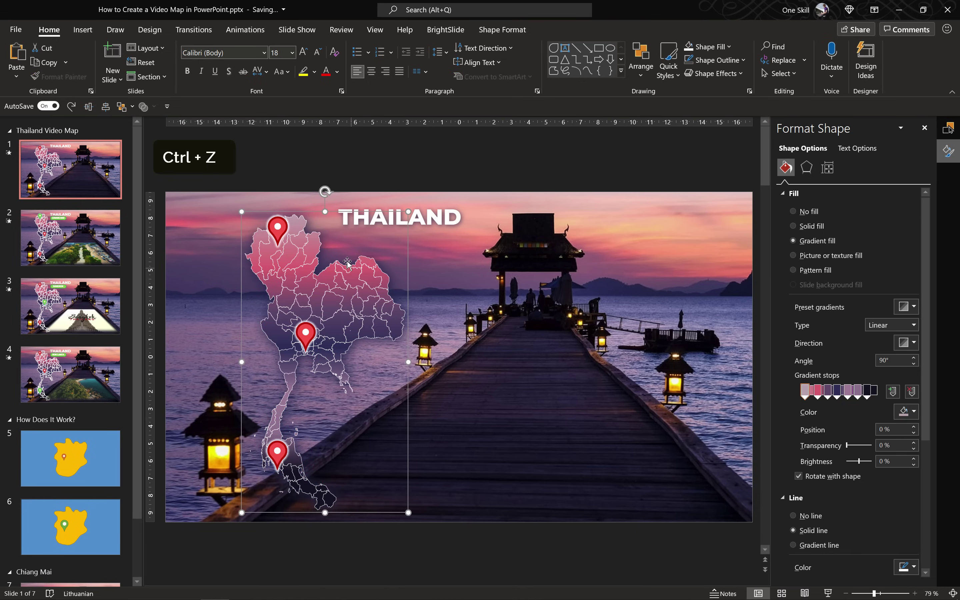
# Apply the copied formatting to the map group on slide 7 and set a gradient fill across the whole group.
pyautogui.moveTo(137, 436); pyautogui.dragTo(137, 508)
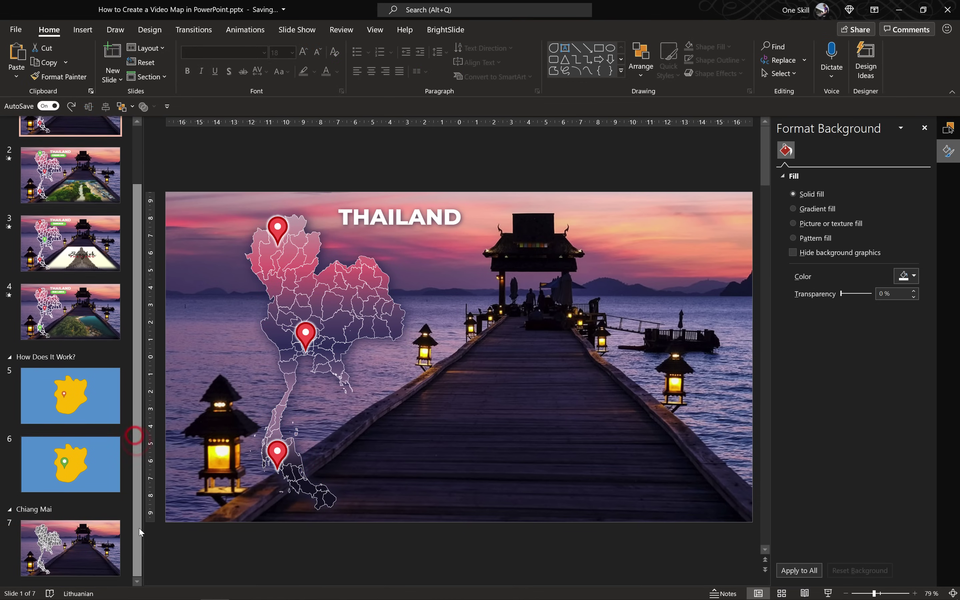
pyautogui.click(94, 543)
pyautogui.click(328, 310)
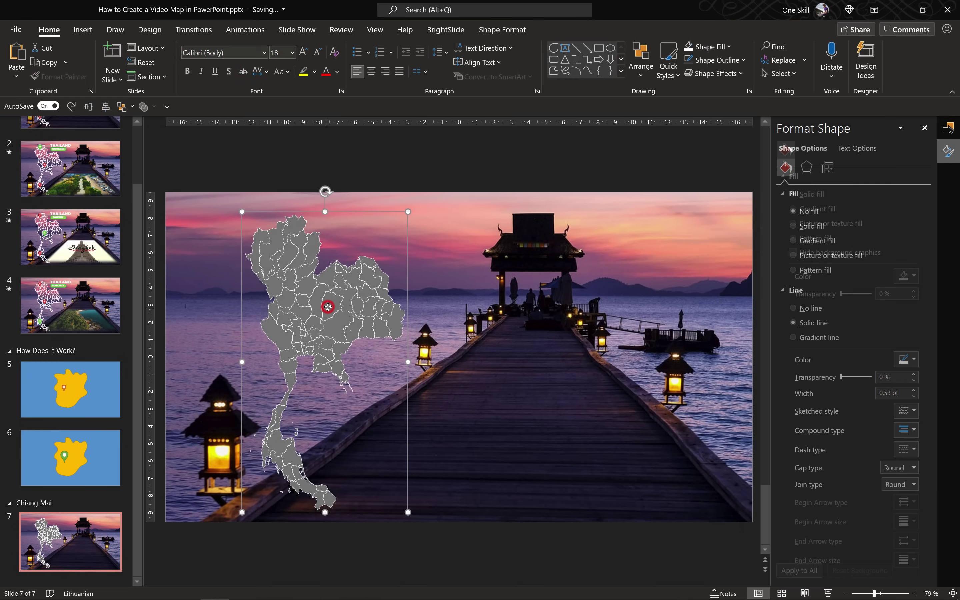
pyautogui.hotkey('ctrl', 'shift', 'v')
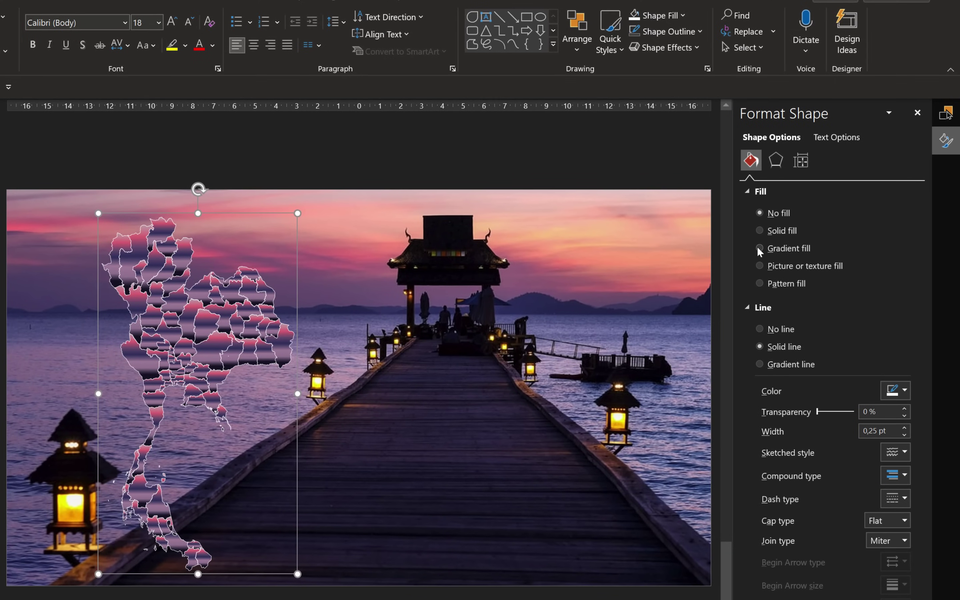
pyautogui.click(759, 248)
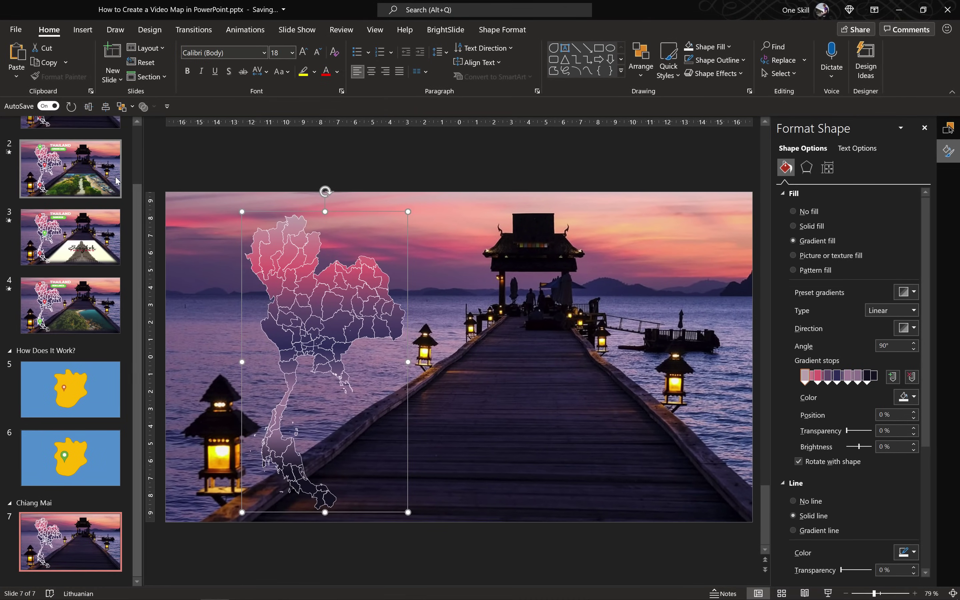
# Return to slide 1 to view the original Thailand map as a reference.
pyautogui.click(139, 193)
pyautogui.scroll(2, 136, 140)
pyautogui.click(105, 156)
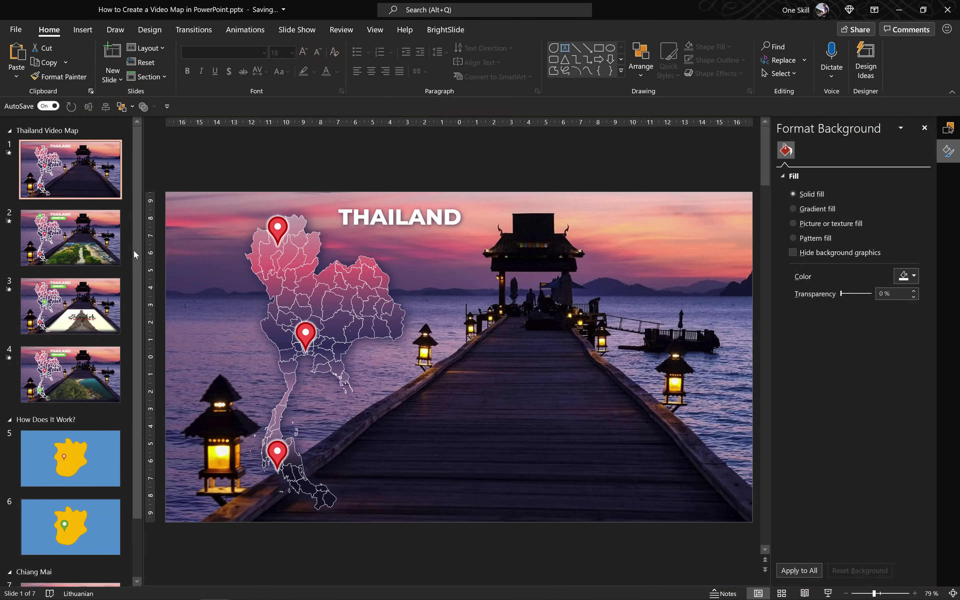
# Apply the Offset: Bottom Right outer shadow preset to the map group on slide 7.
pyautogui.scroll(-3, 141, 321)
pyautogui.click(101, 538)
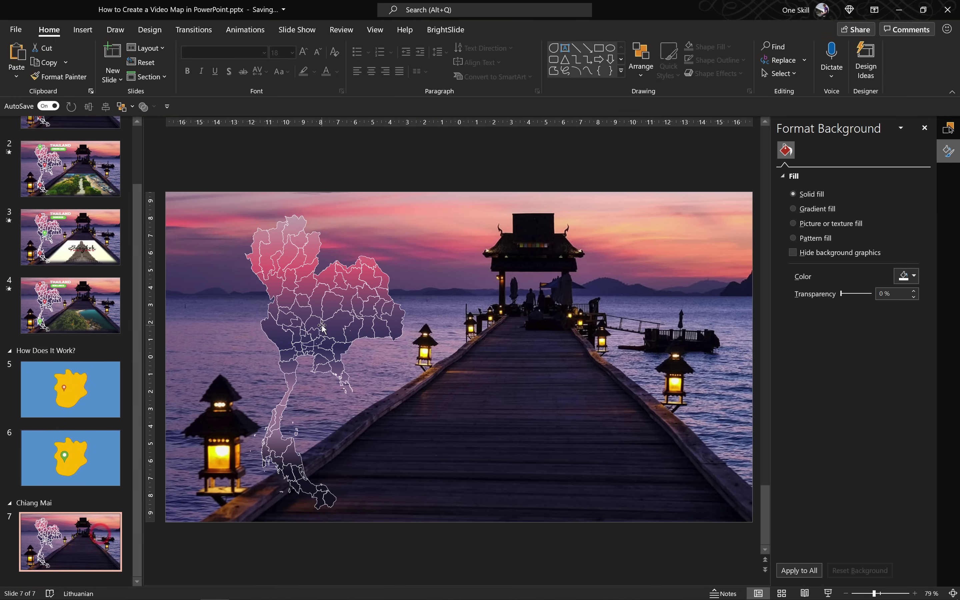
pyautogui.click(302, 302)
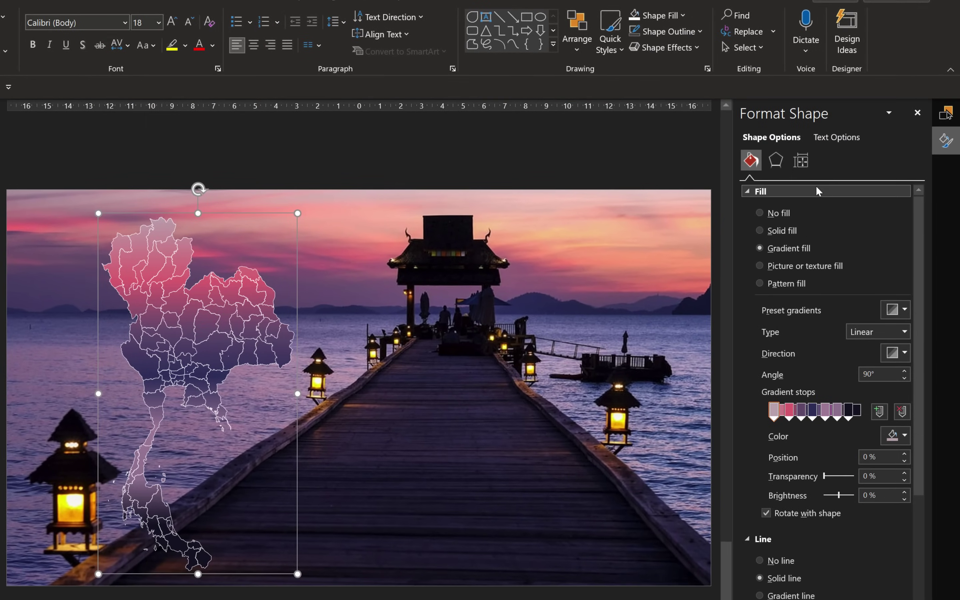
pyautogui.click(776, 160)
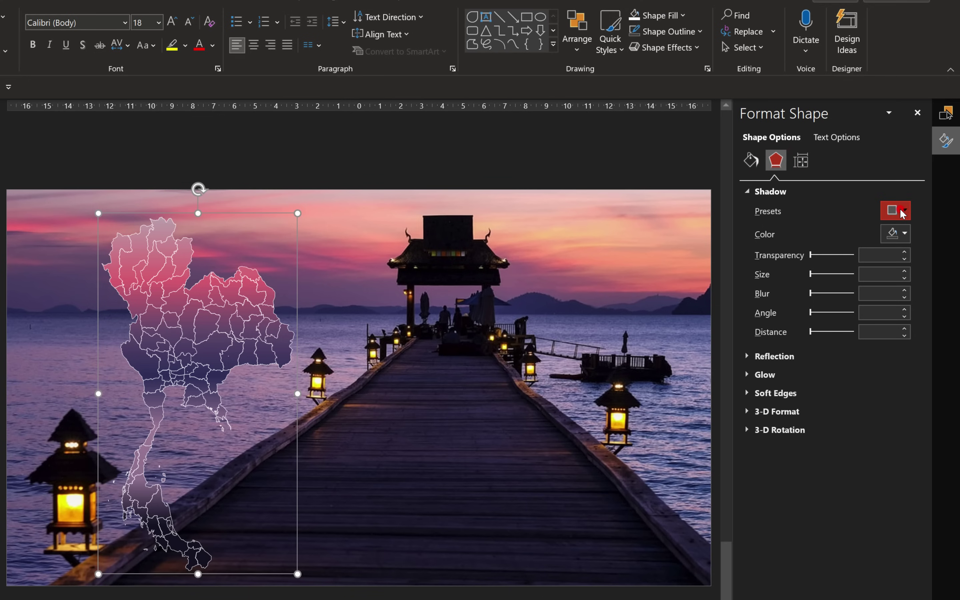
pyautogui.click(902, 214)
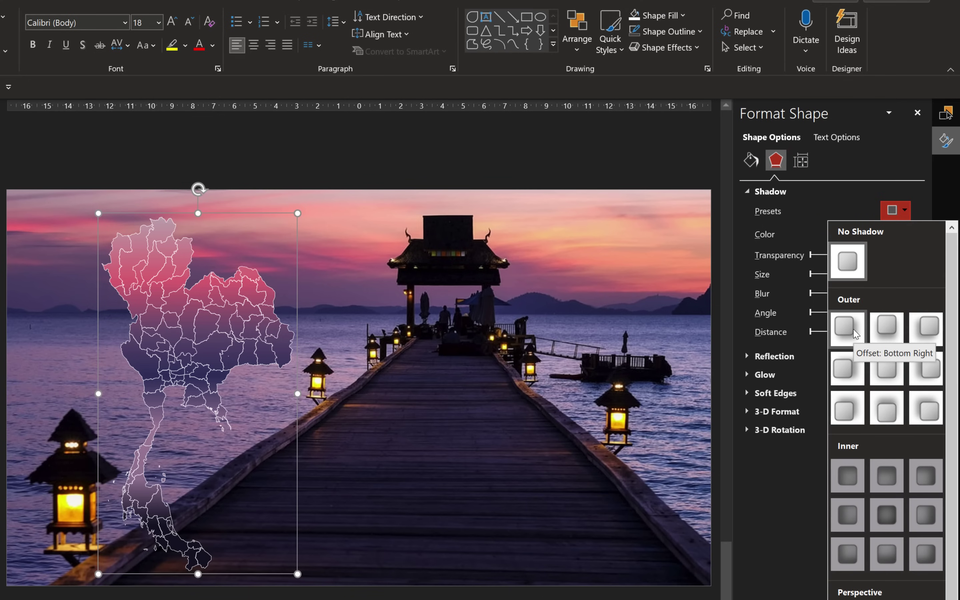
pyautogui.click(847, 329)
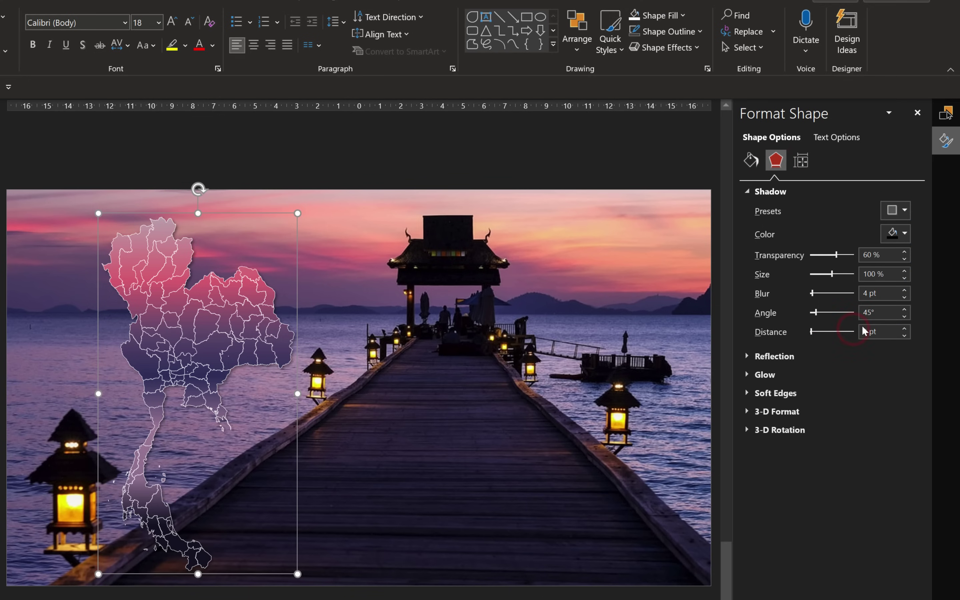
# Recolour the map's shadow with a dark blue sampled from the background photo and set its blur to 23 pt.
pyautogui.click(899, 233)
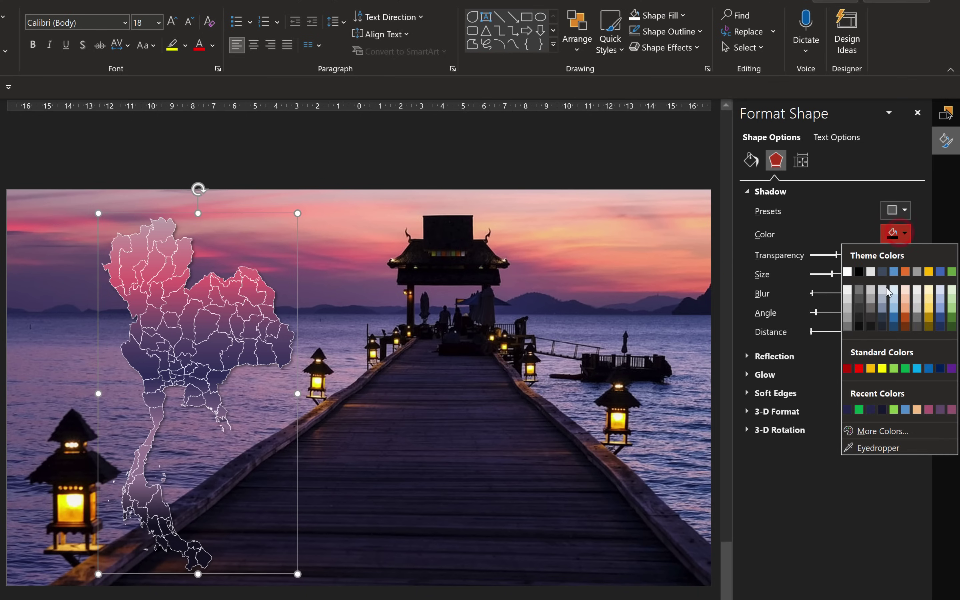
pyautogui.click(869, 447)
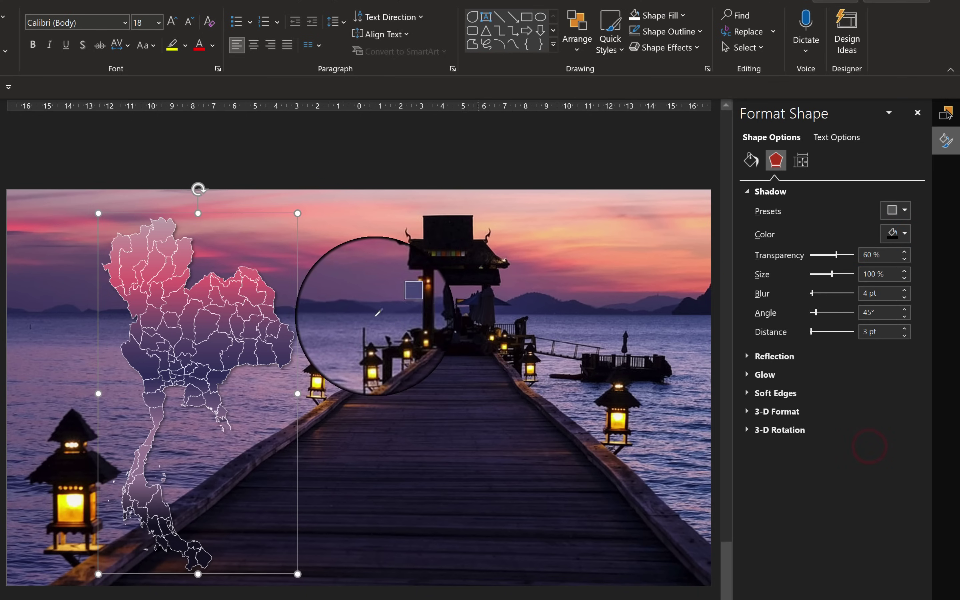
pyautogui.click(324, 310)
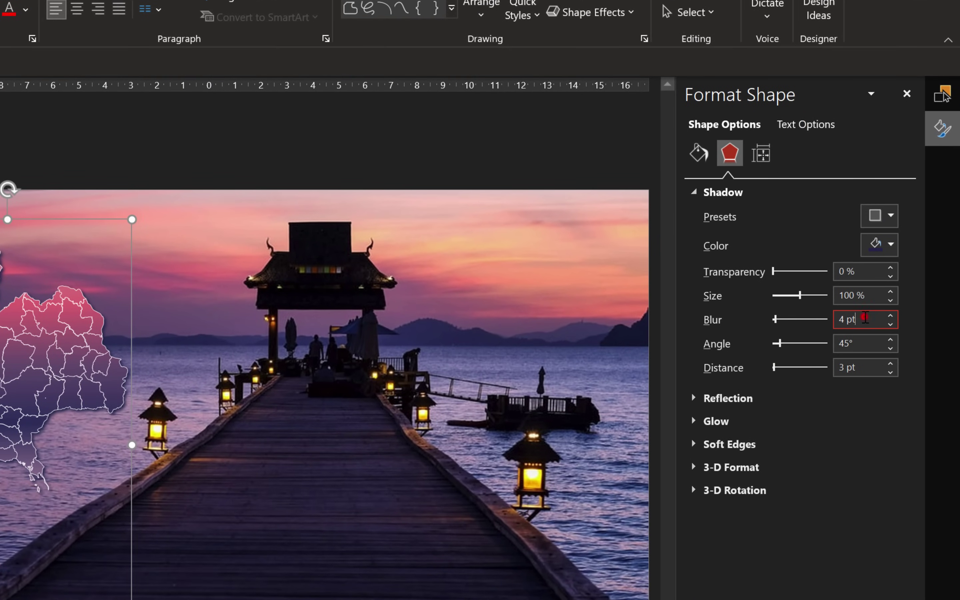
pyautogui.tripleClick(864, 318)
pyautogui.write('23')
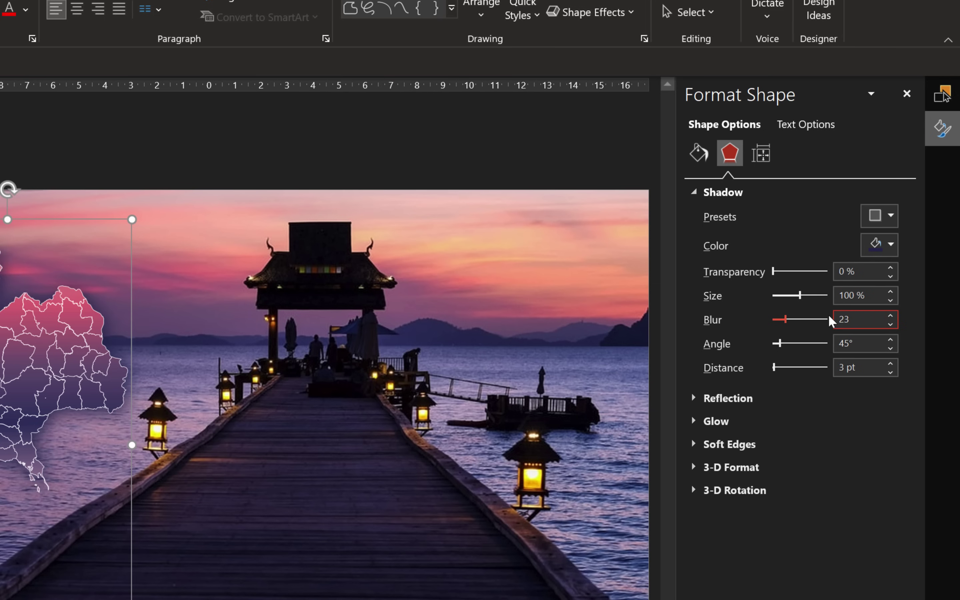
pyautogui.click(645, 162)
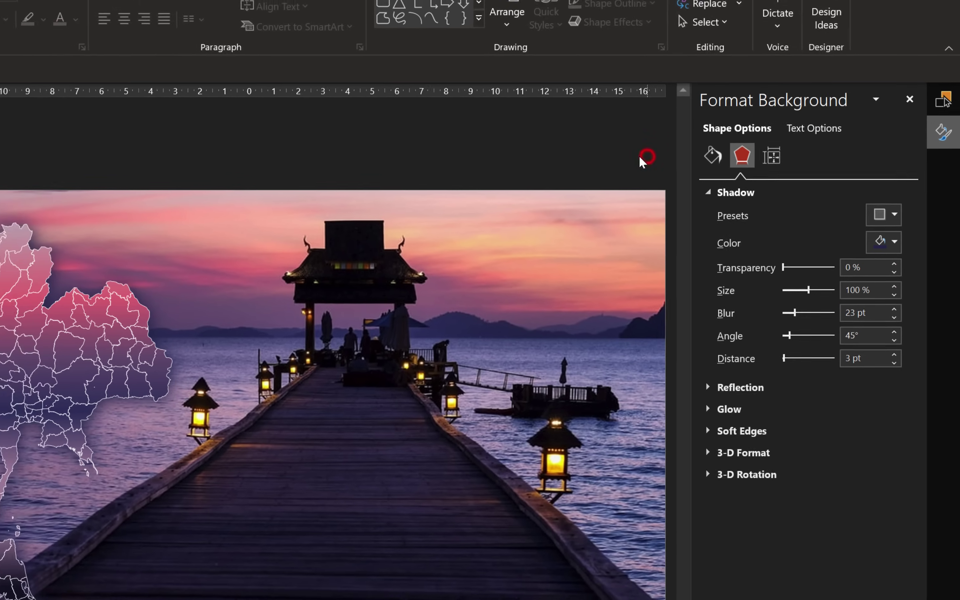
# Copy the THAILAND title and the northern red location pin from slide 1 and paste them onto slide 7.
pyautogui.press('Home')
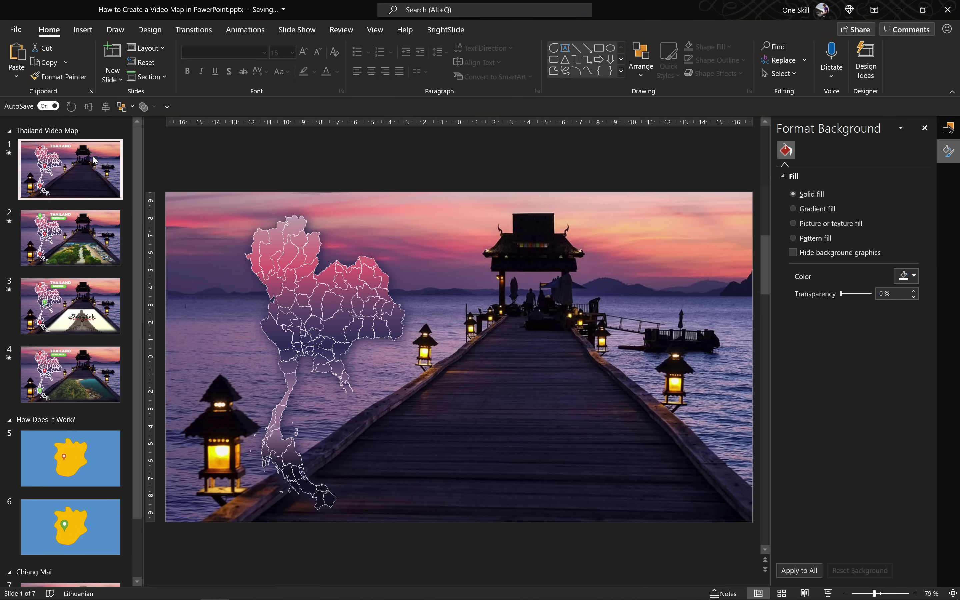
pyautogui.click(366, 204)
pyautogui.click(366, 202)
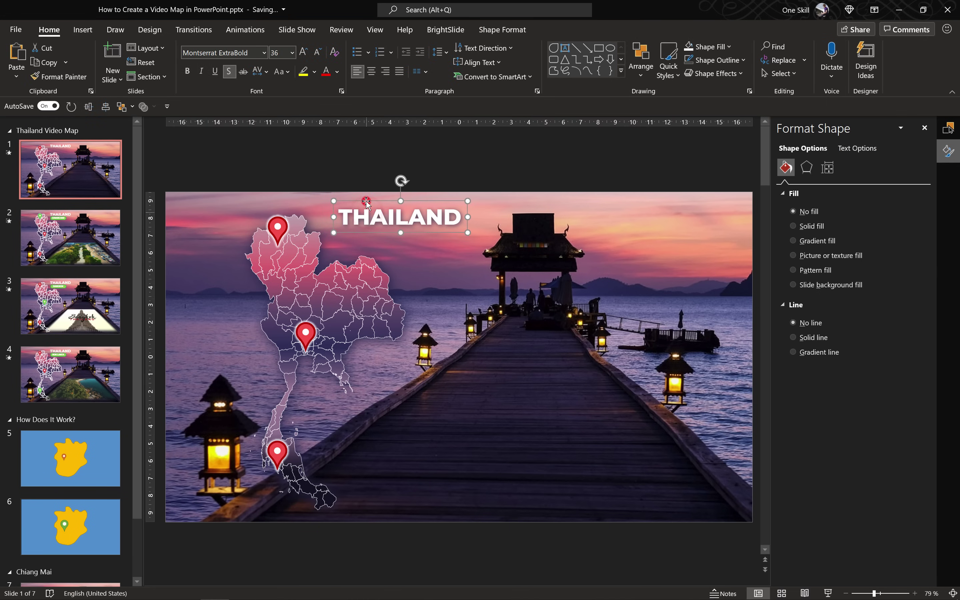
pyautogui.press('shift')
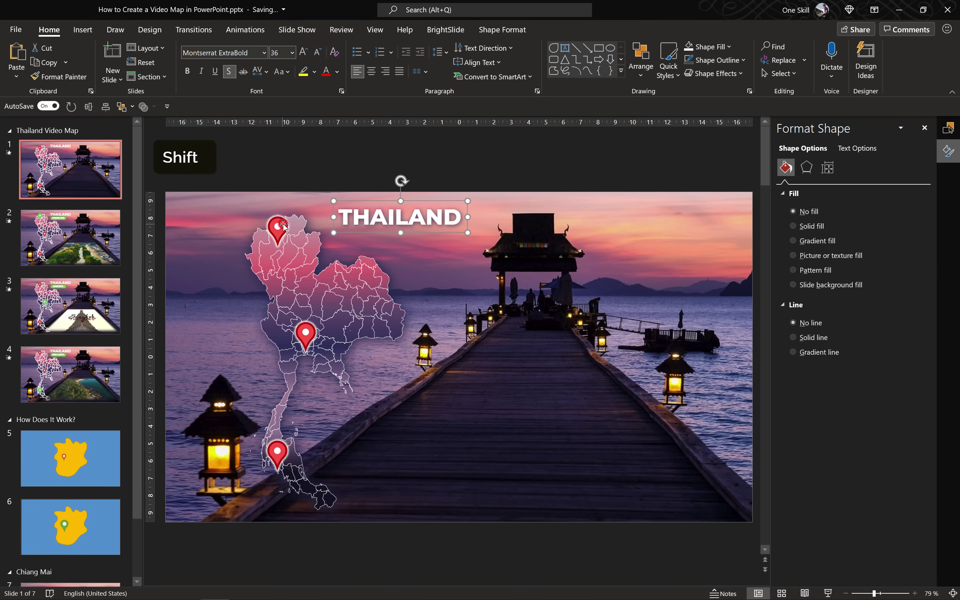
pyautogui.keyDown('shift'); pyautogui.click(280, 227); pyautogui.keyUp('shift')
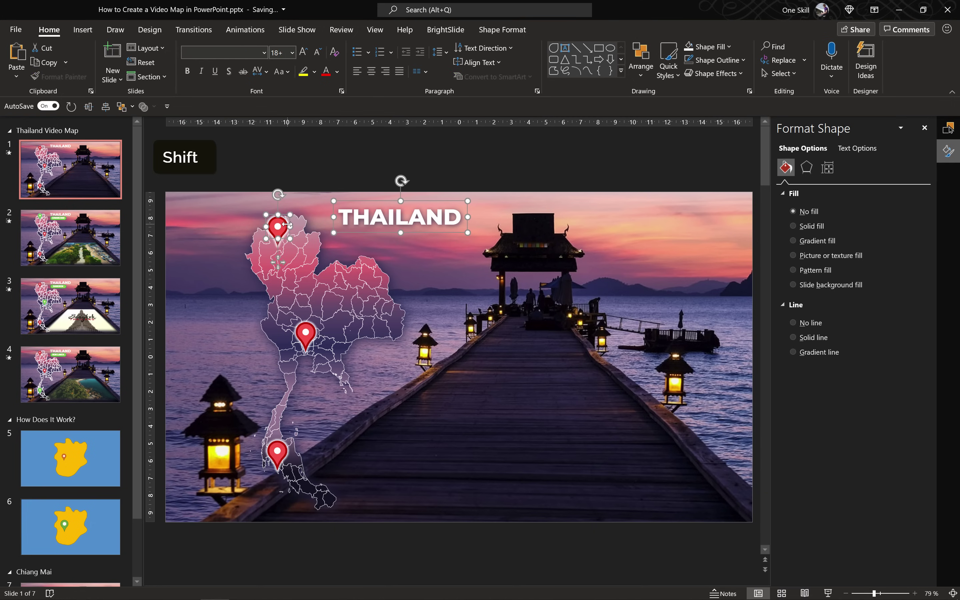
pyautogui.hotkey('ctrl', 'c')
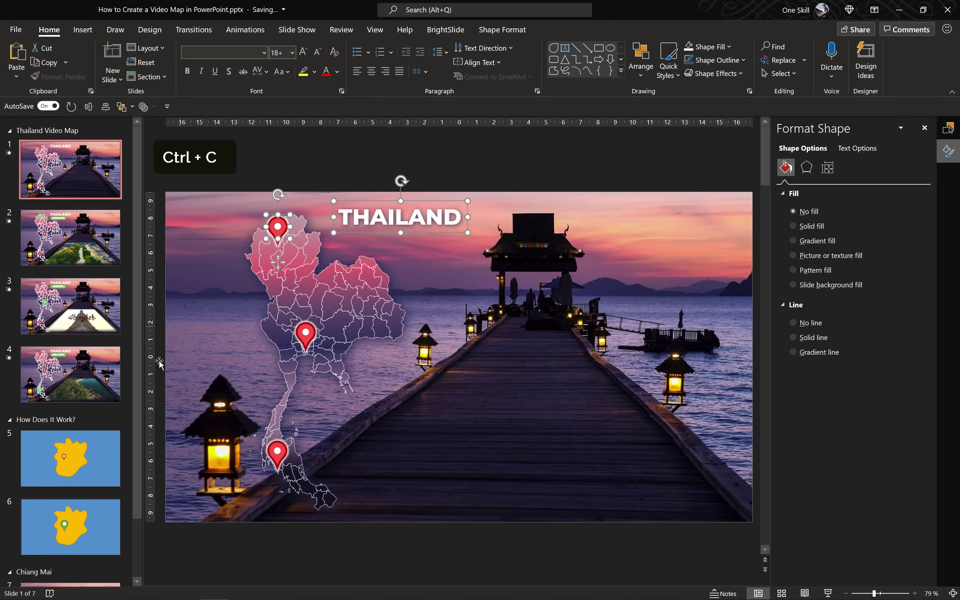
pyautogui.scroll(-6, 143, 512)
pyautogui.click(448, 285)
pyautogui.hotkey('ctrl', 'v')
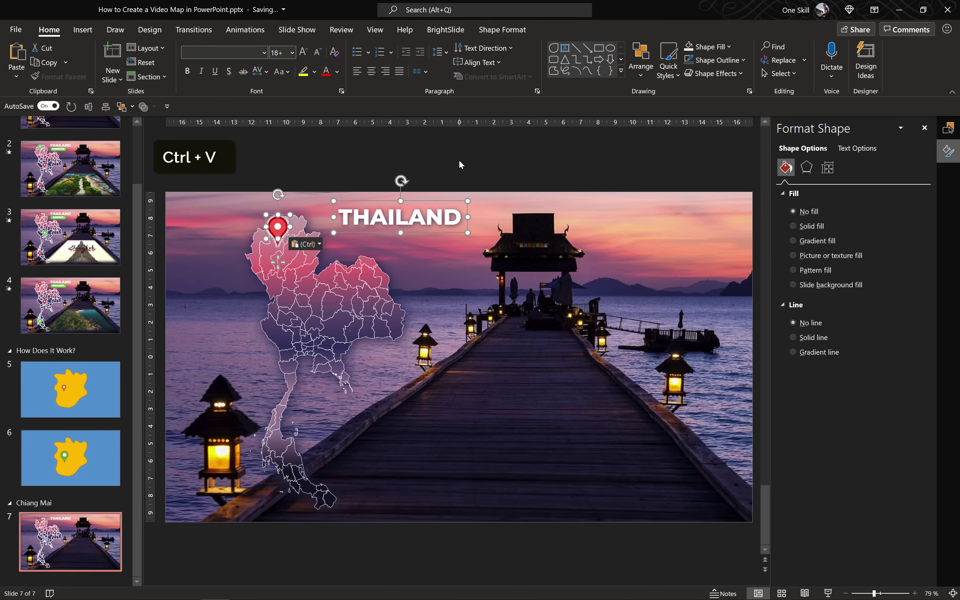
pyautogui.click(459, 161)
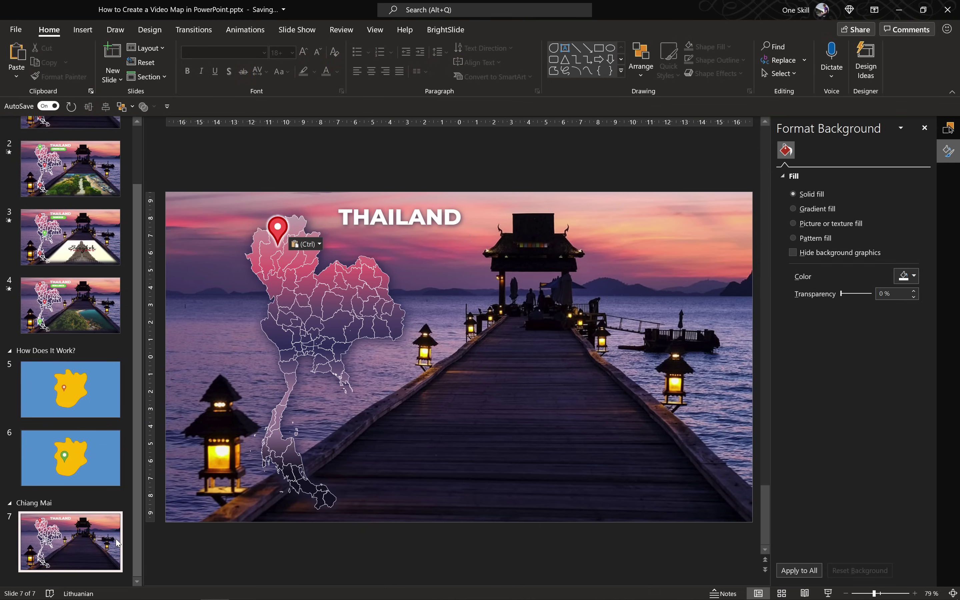
# Duplicate slide 7 and open slide 2, the finished Chiang Mai example, as a reference.
pyautogui.rightClick(108, 532)
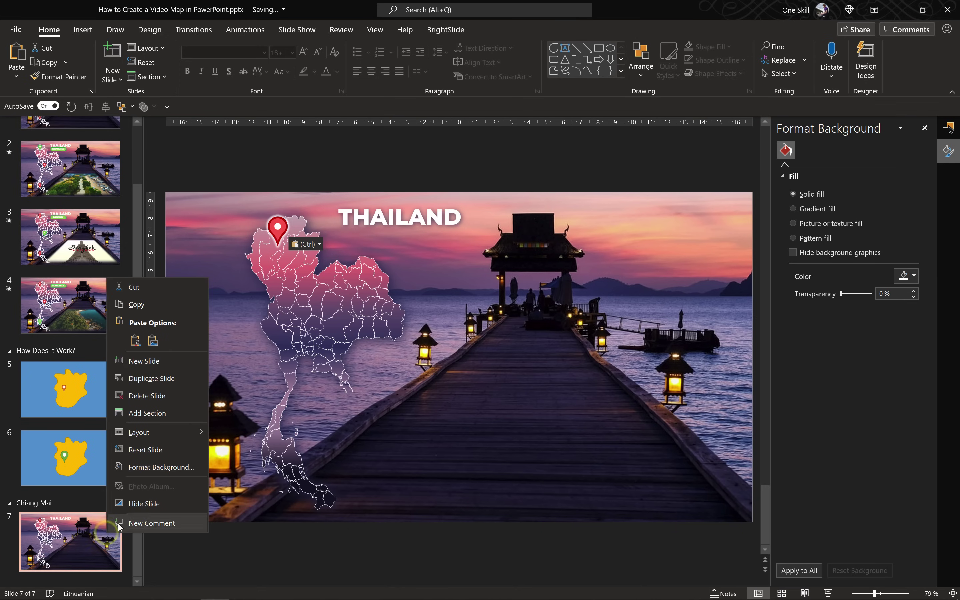
pyautogui.click(156, 379)
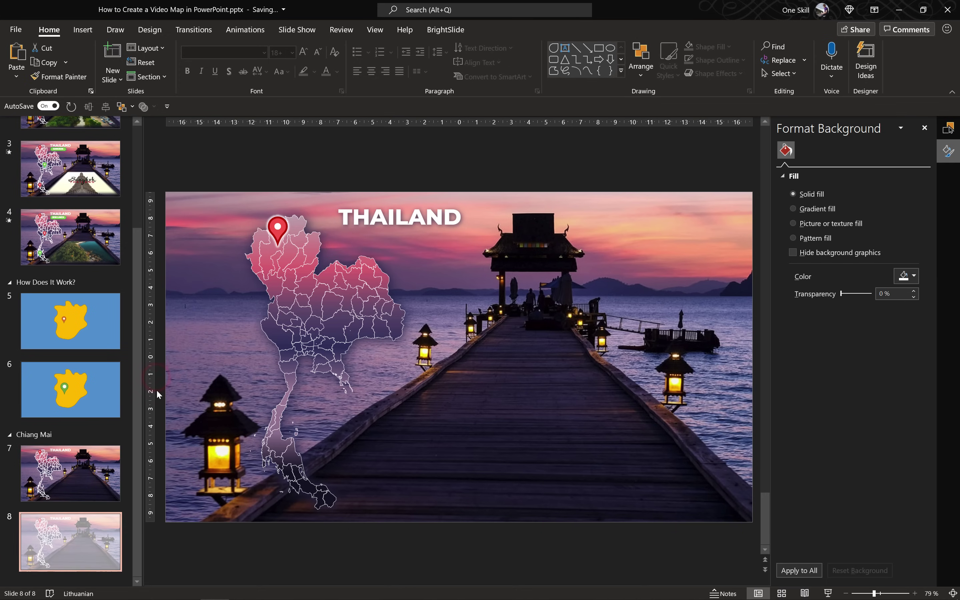
pyautogui.scroll(4, 83, 240)
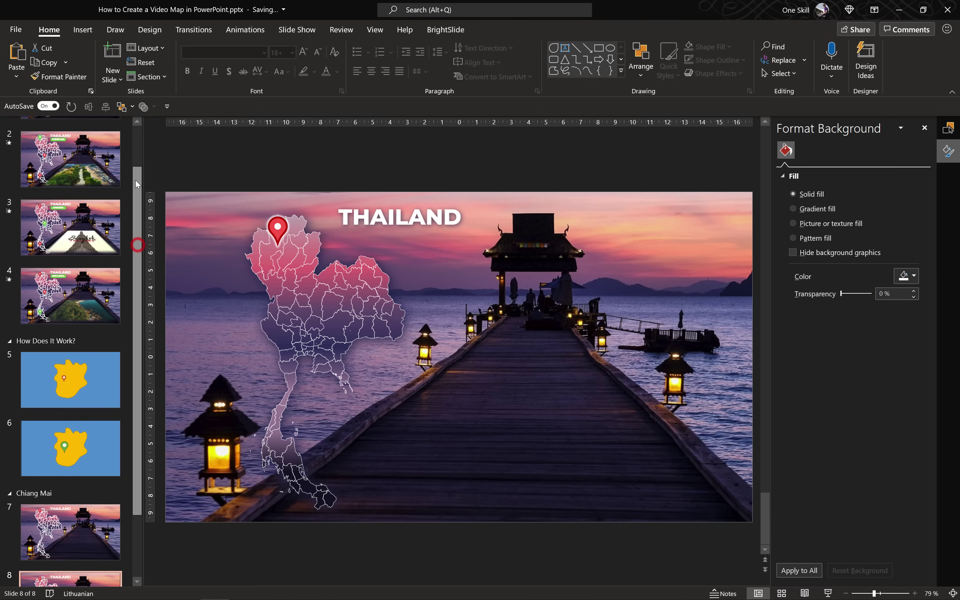
pyautogui.click(84, 242)
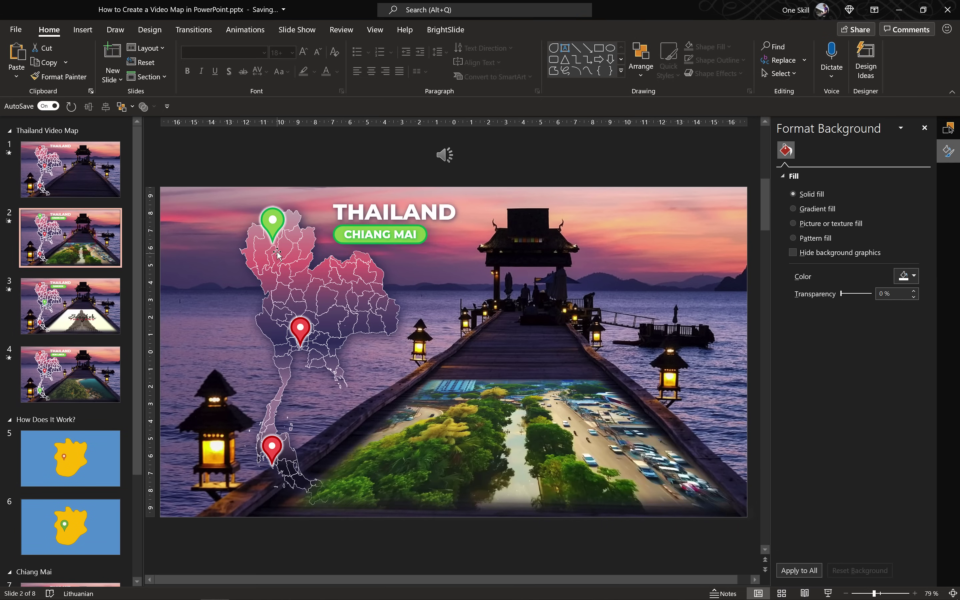